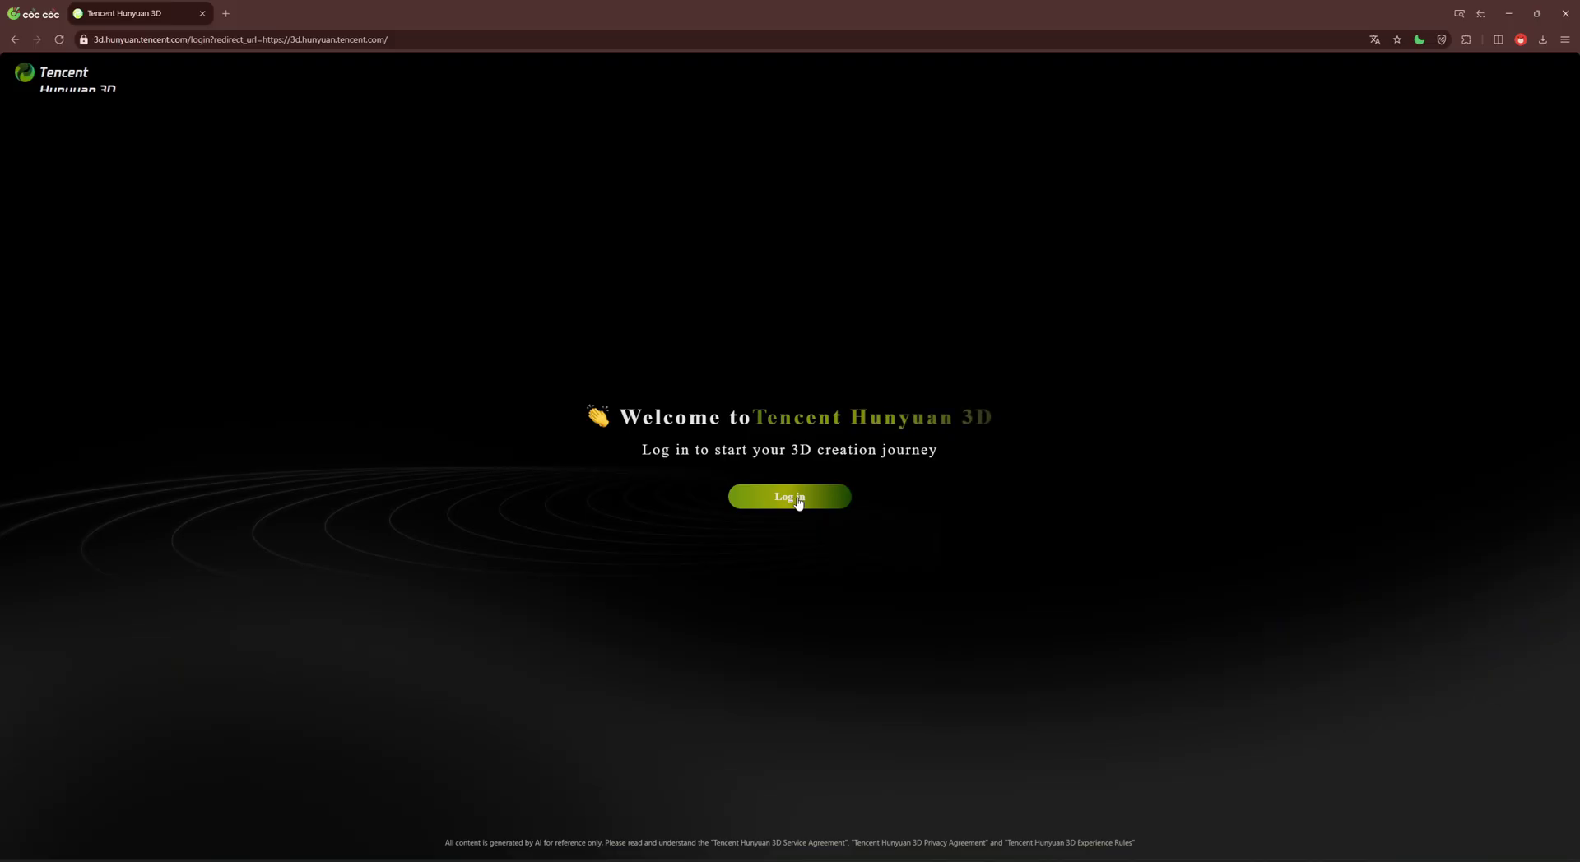
# Start an e-mail sign-in: enter the account e-mail, accept the terms and request a verification code.
pyautogui.click(798, 500)
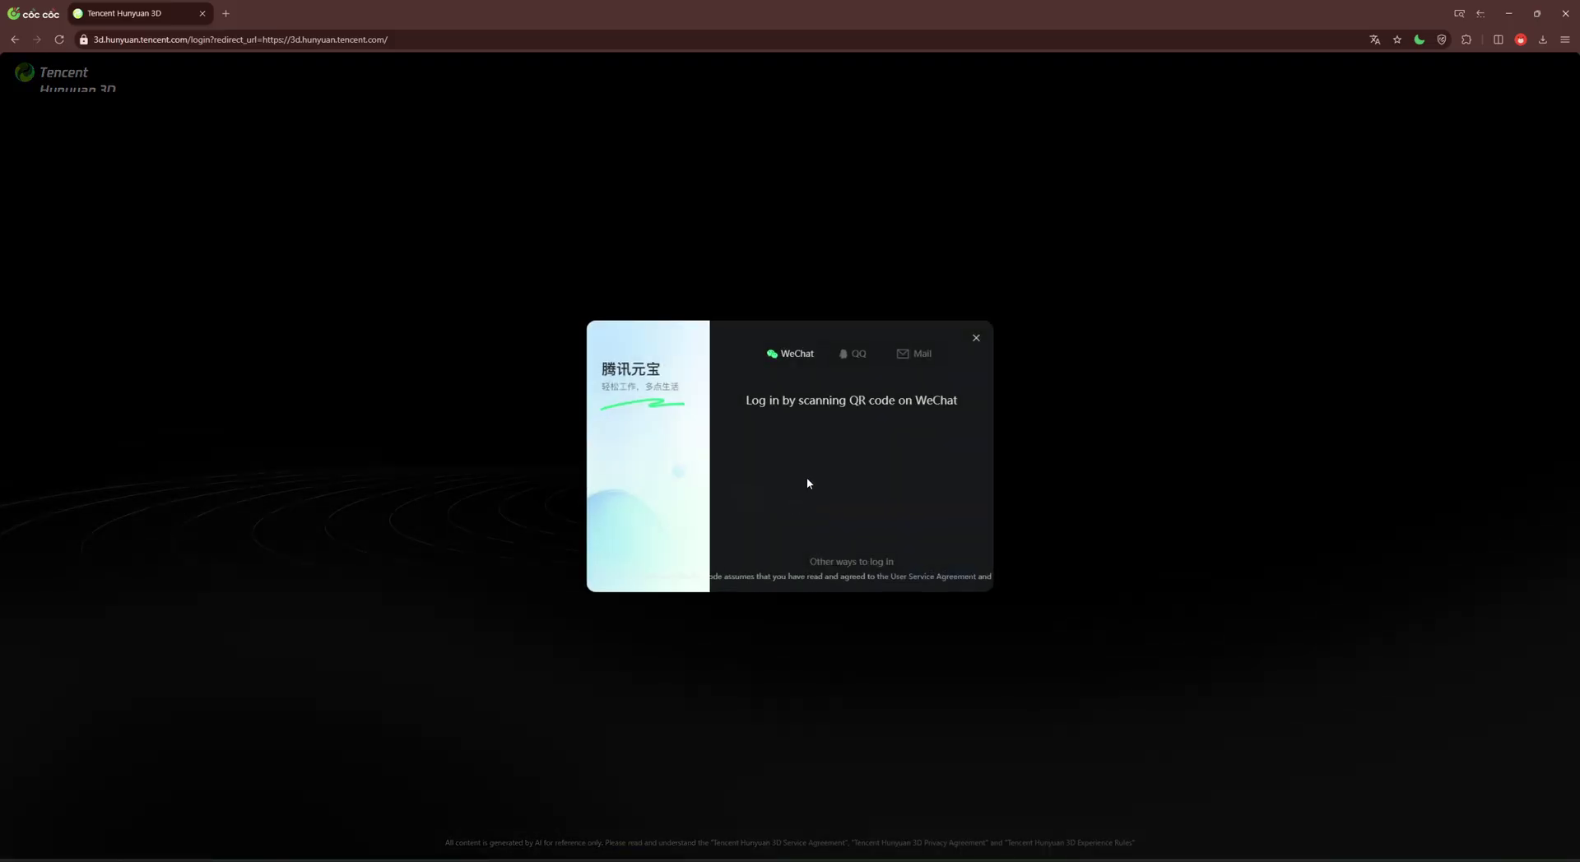
pyautogui.click(919, 353)
pyautogui.hotkey('ctrl', 'v')
pyautogui.click(925, 480)
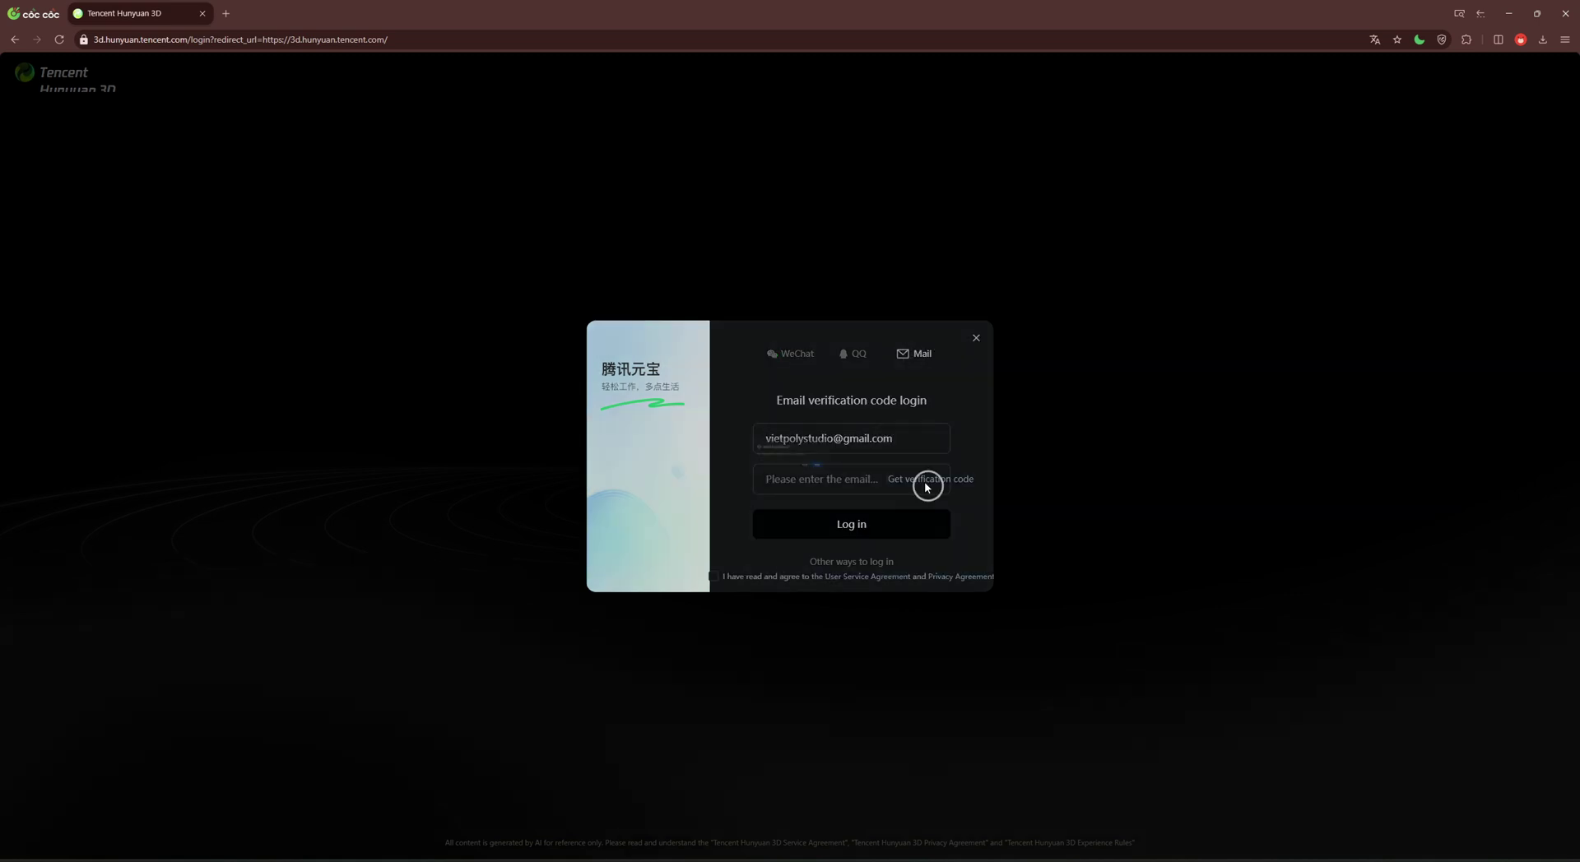
pyautogui.click(885, 512)
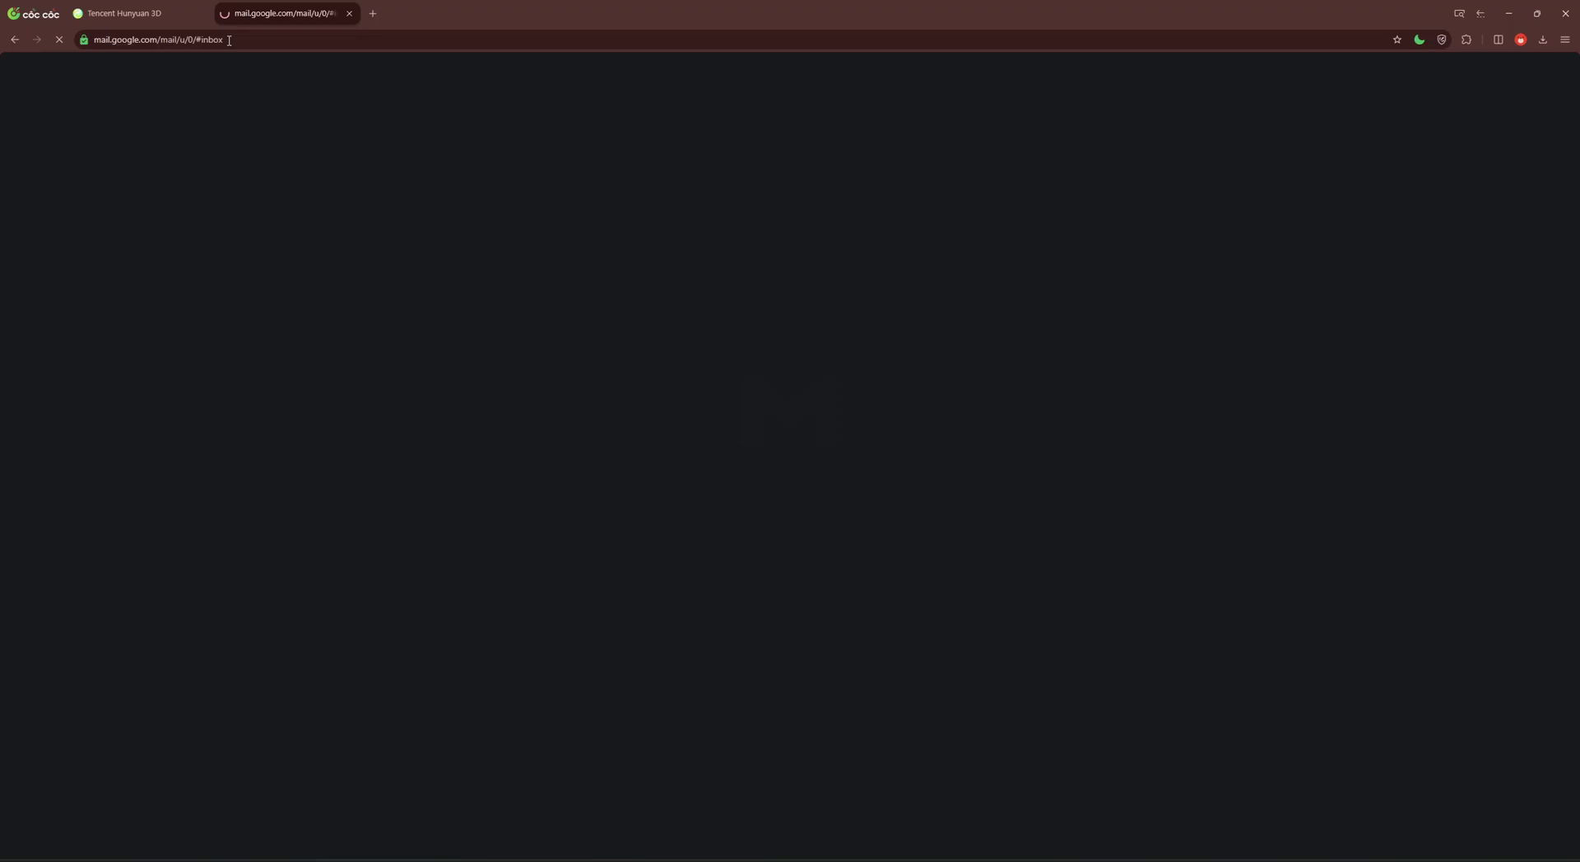
# Copy the verification code from the e-mail, paste it in, log in and continue to AI Creation.
pyautogui.doubleClick(247, 198)
pyautogui.hotkey('ctrl', 'c')
pyautogui.click(124, 14)
pyautogui.hotkey('ctrl', 'v')
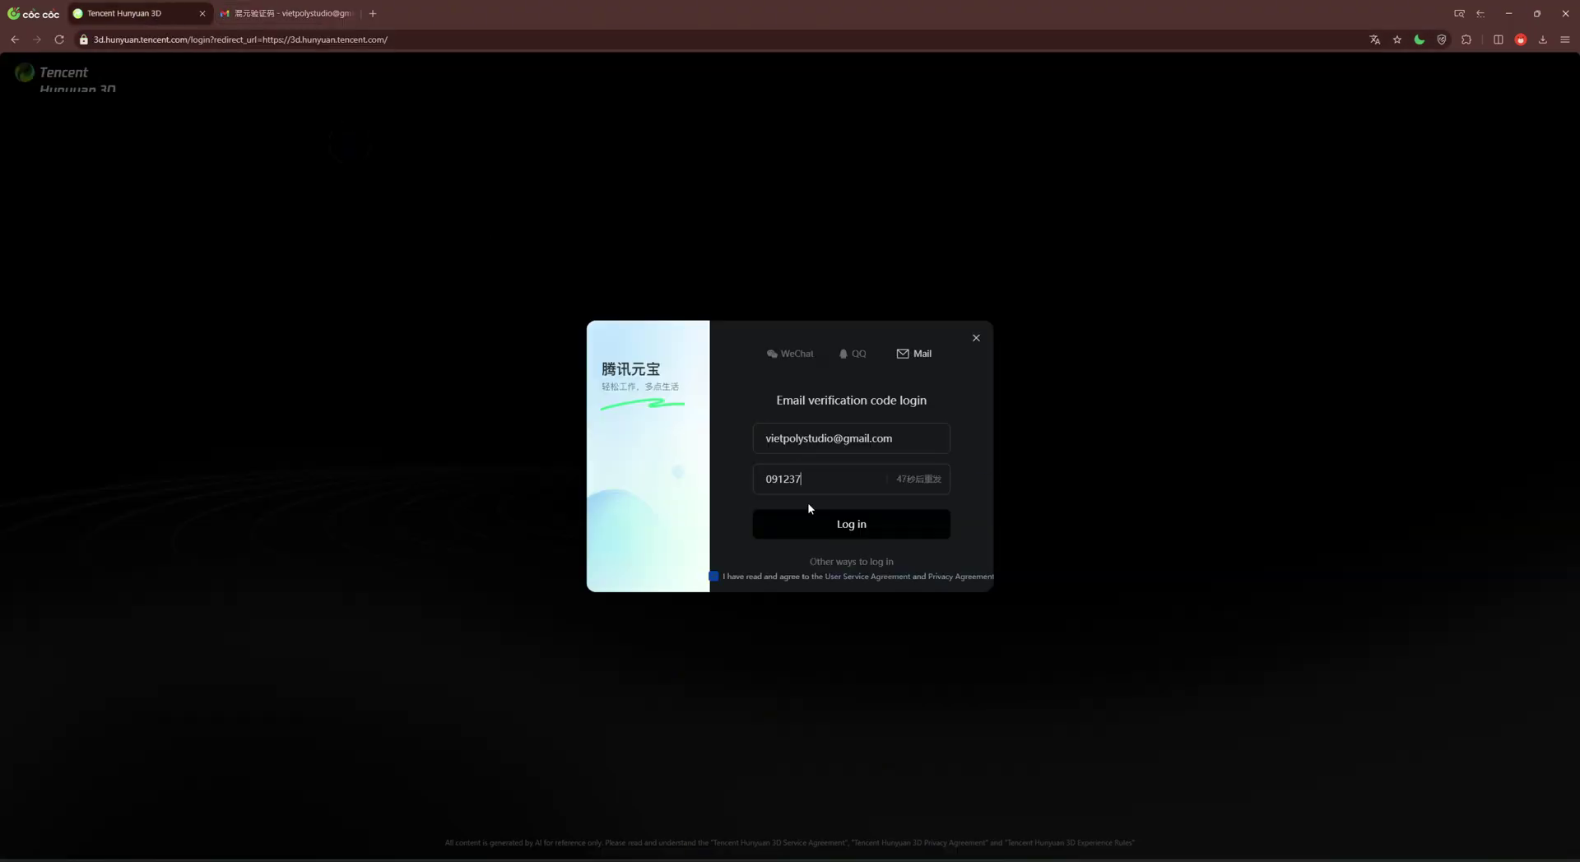
pyautogui.click(811, 520)
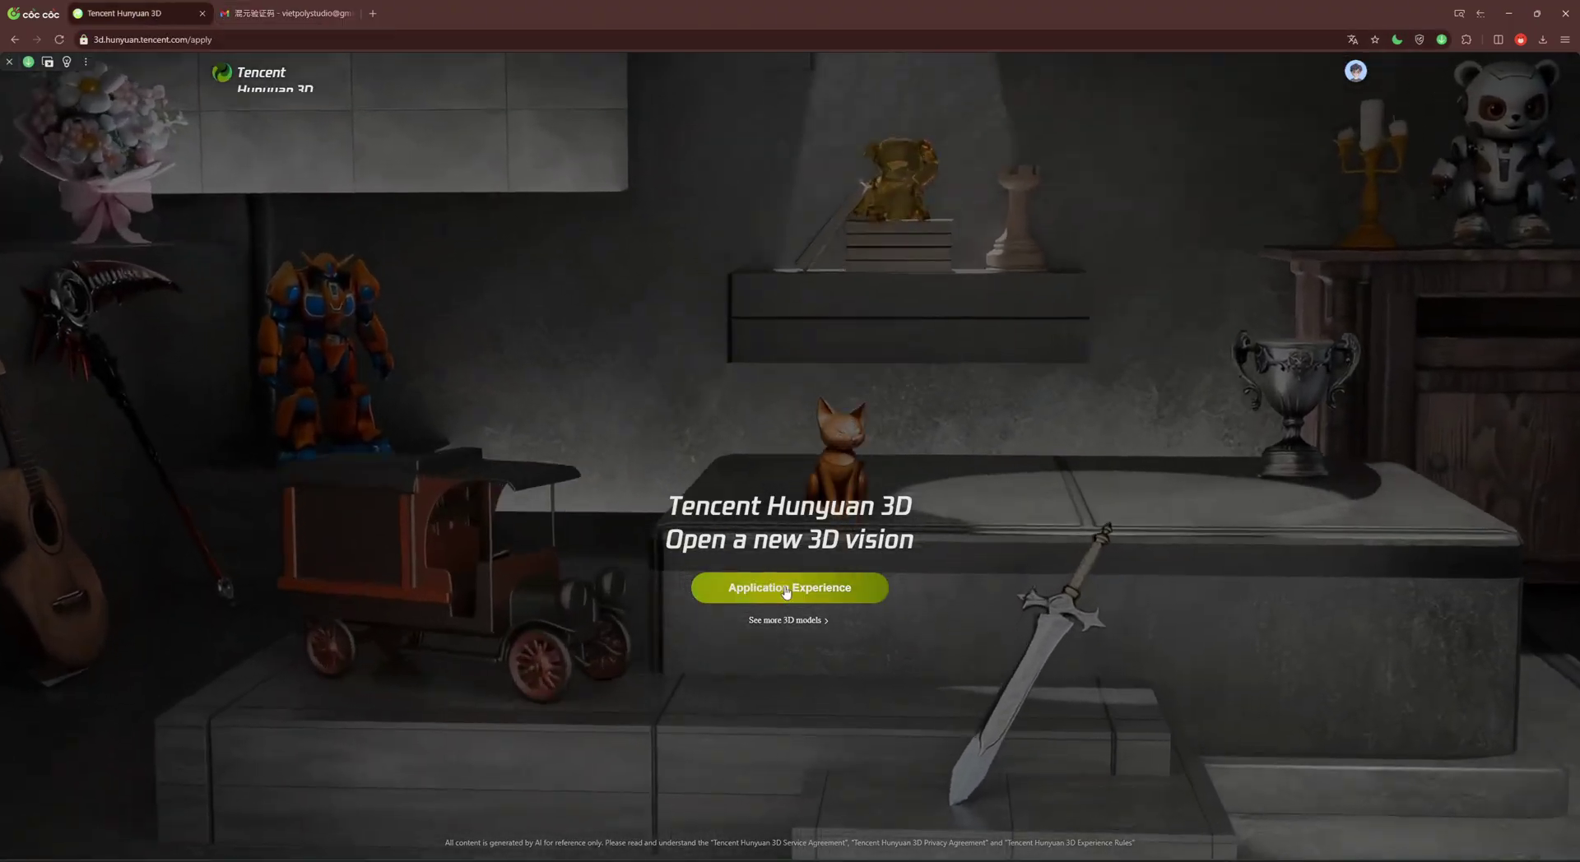
pyautogui.click(790, 588)
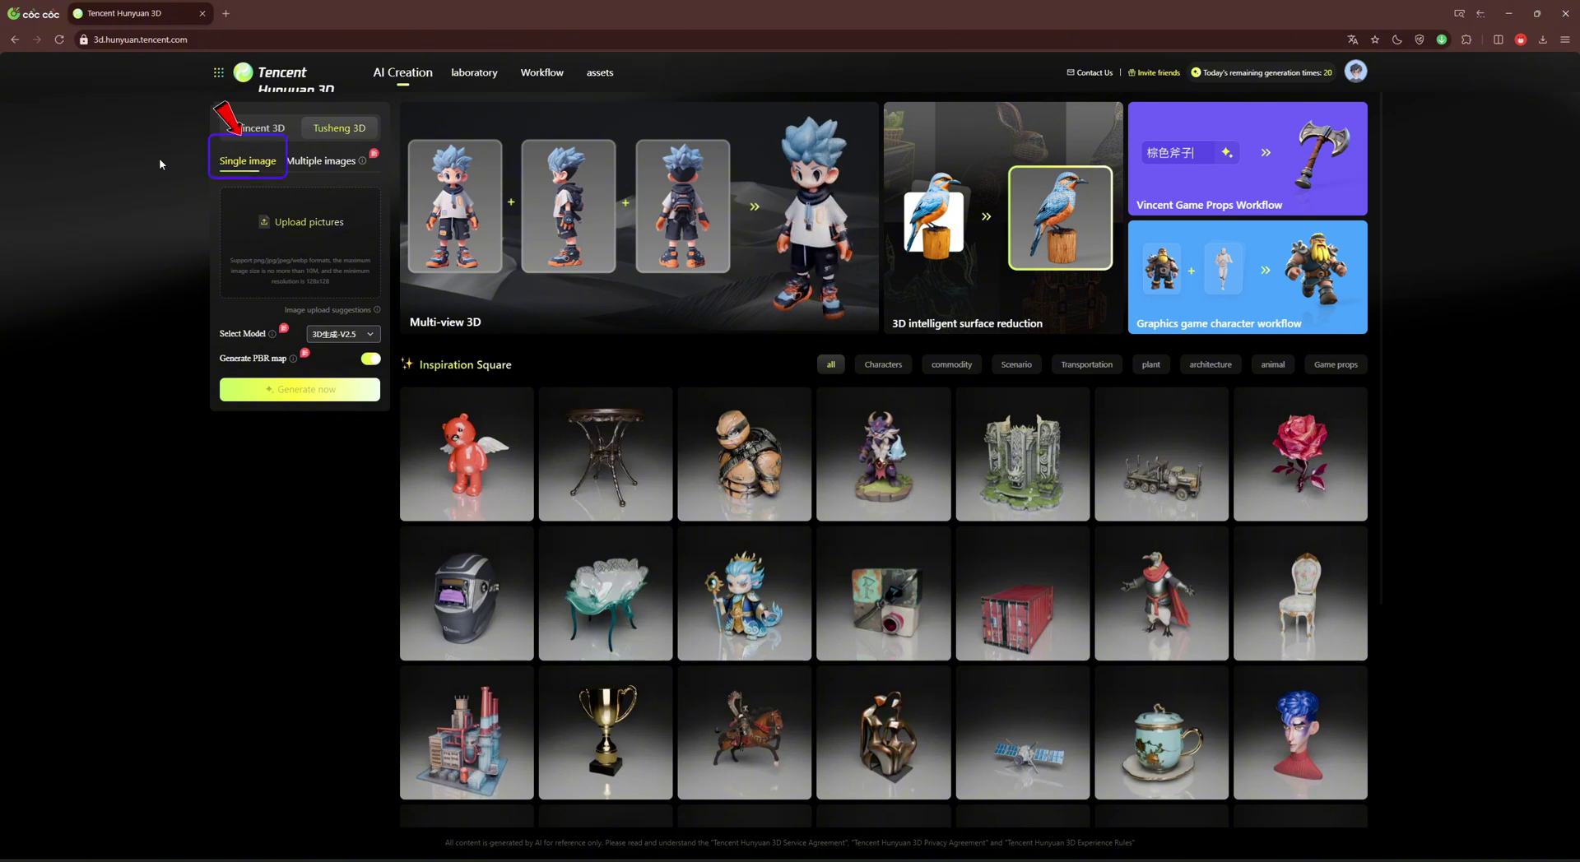
# Preview the Multiple images mode, text-to-3D and its prompt guide, then return to single-image 3D.
pyautogui.click(313, 160)
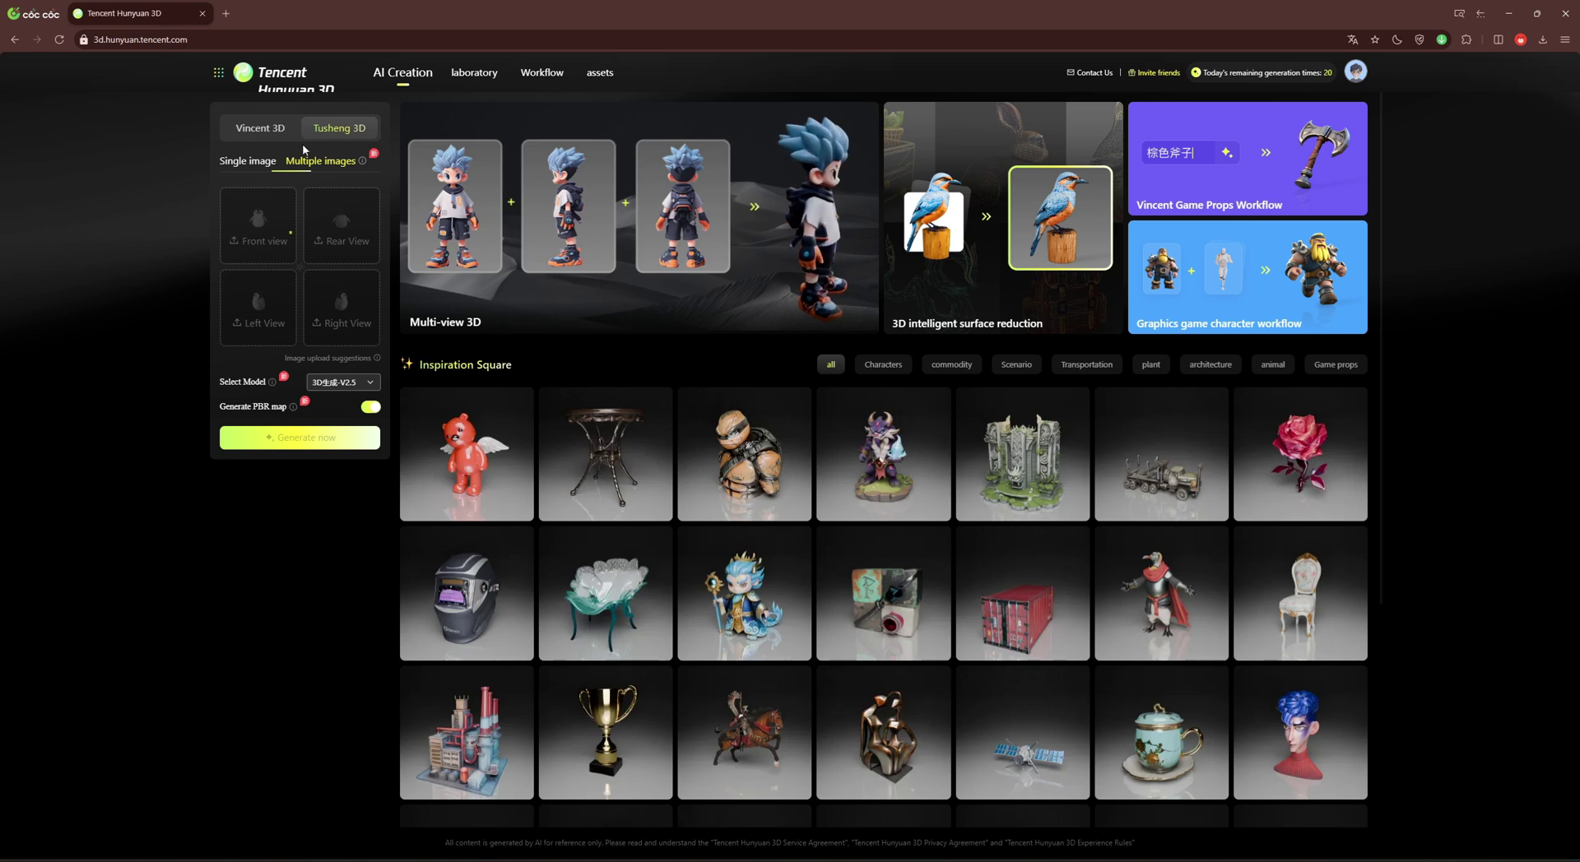
pyautogui.click(273, 129)
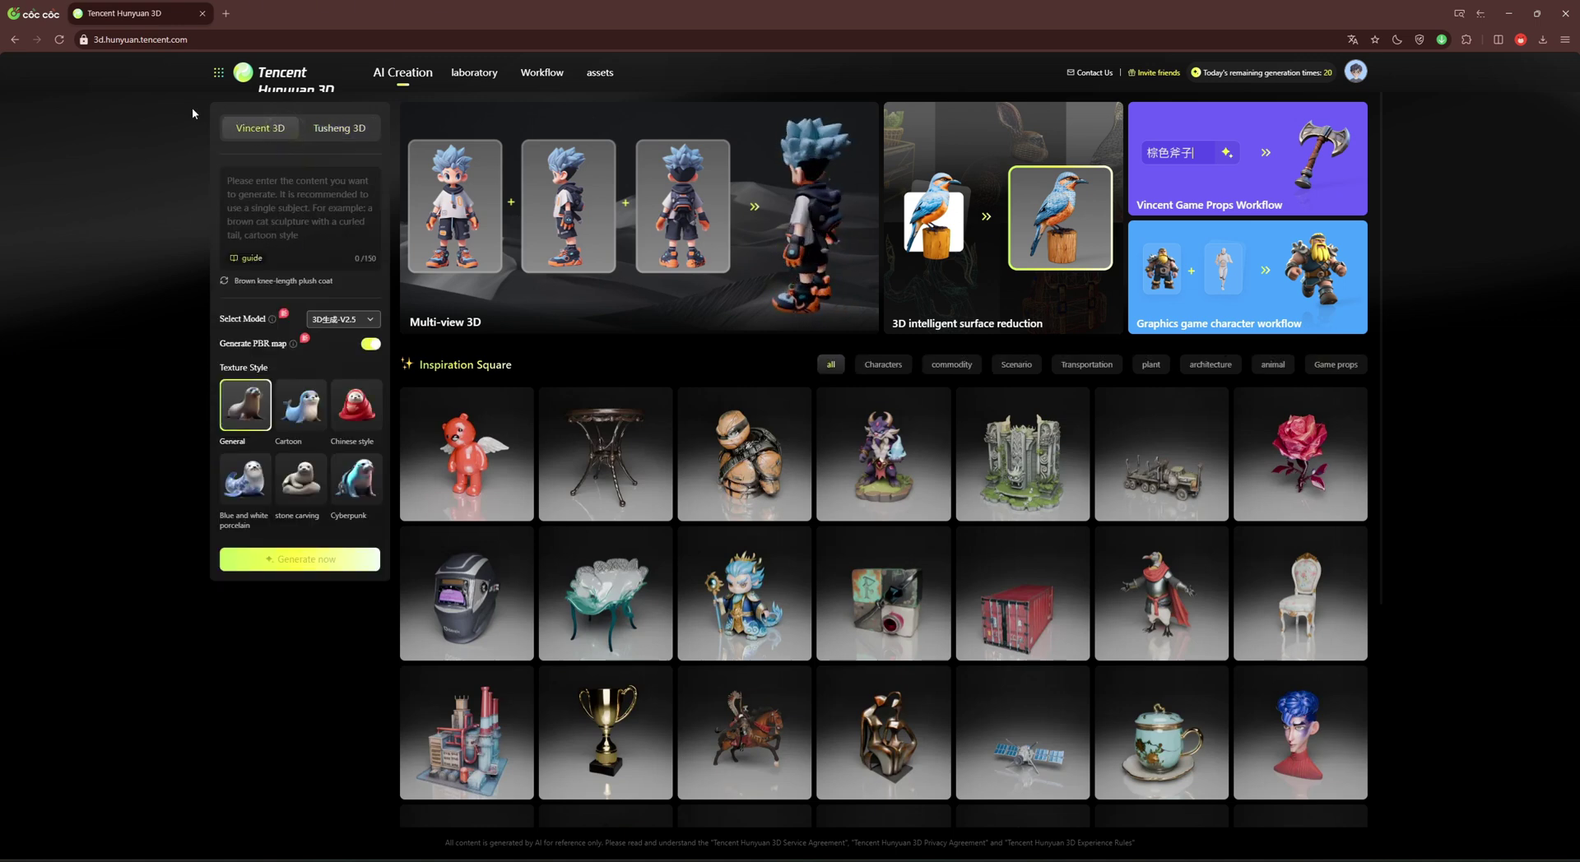
pyautogui.click(246, 259)
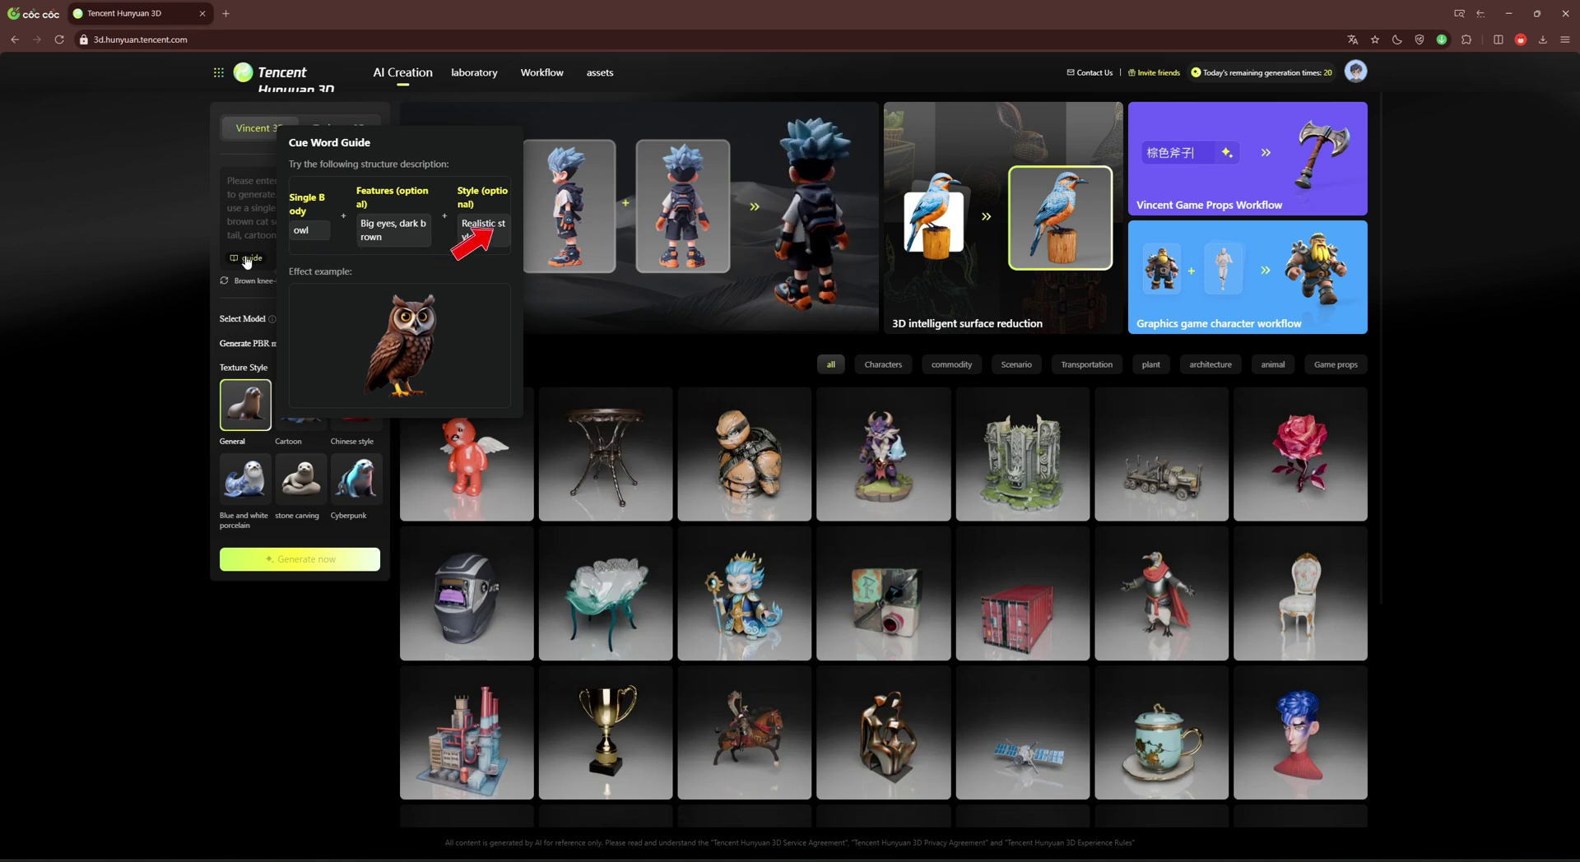
pyautogui.doubleClick(225, 280)
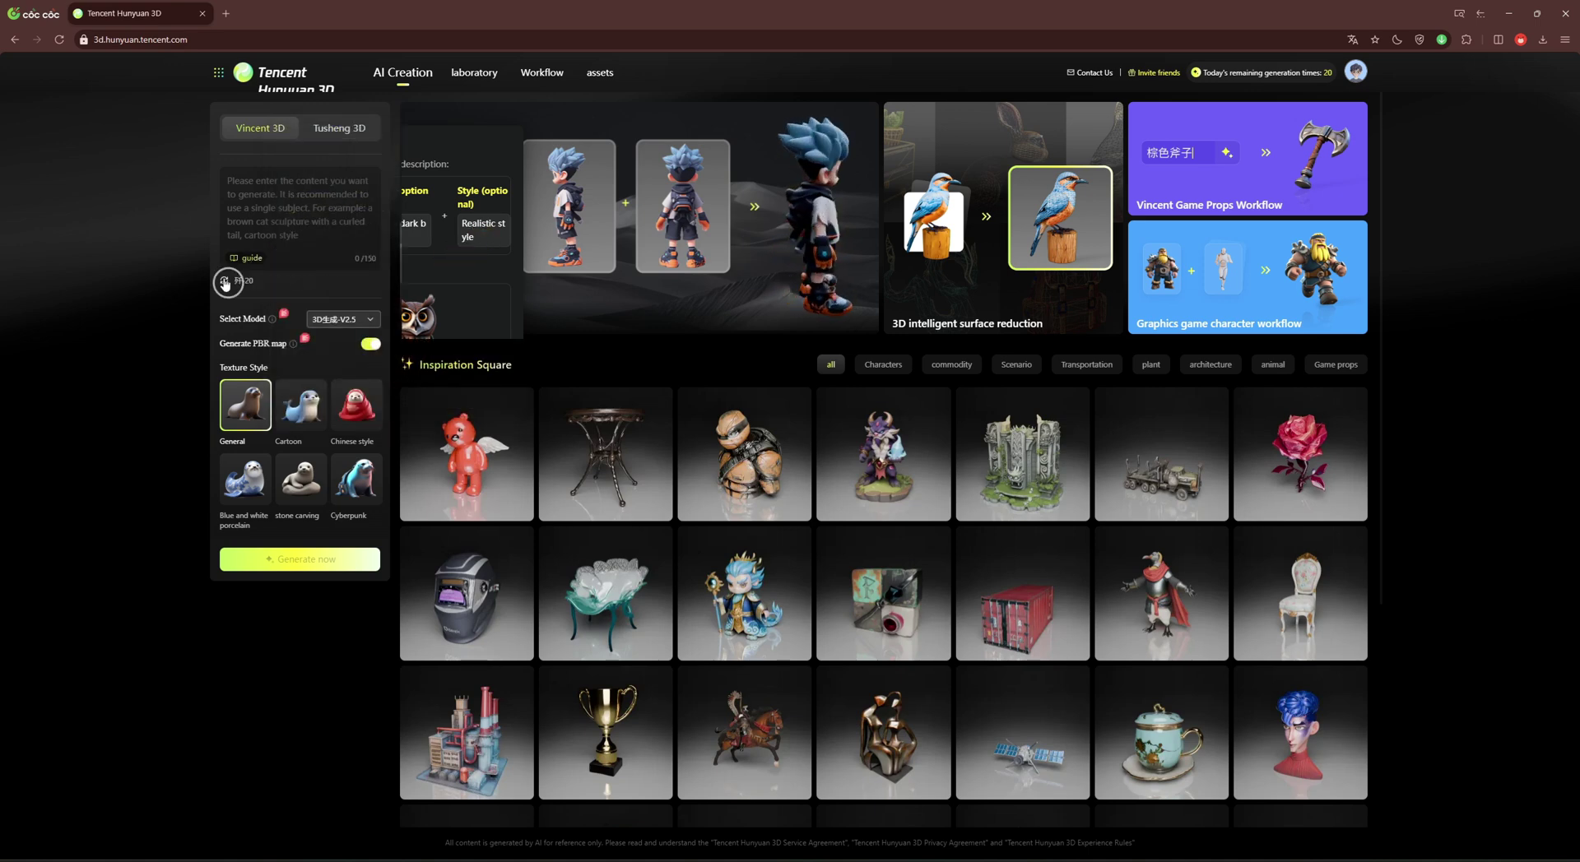
pyautogui.click(176, 298)
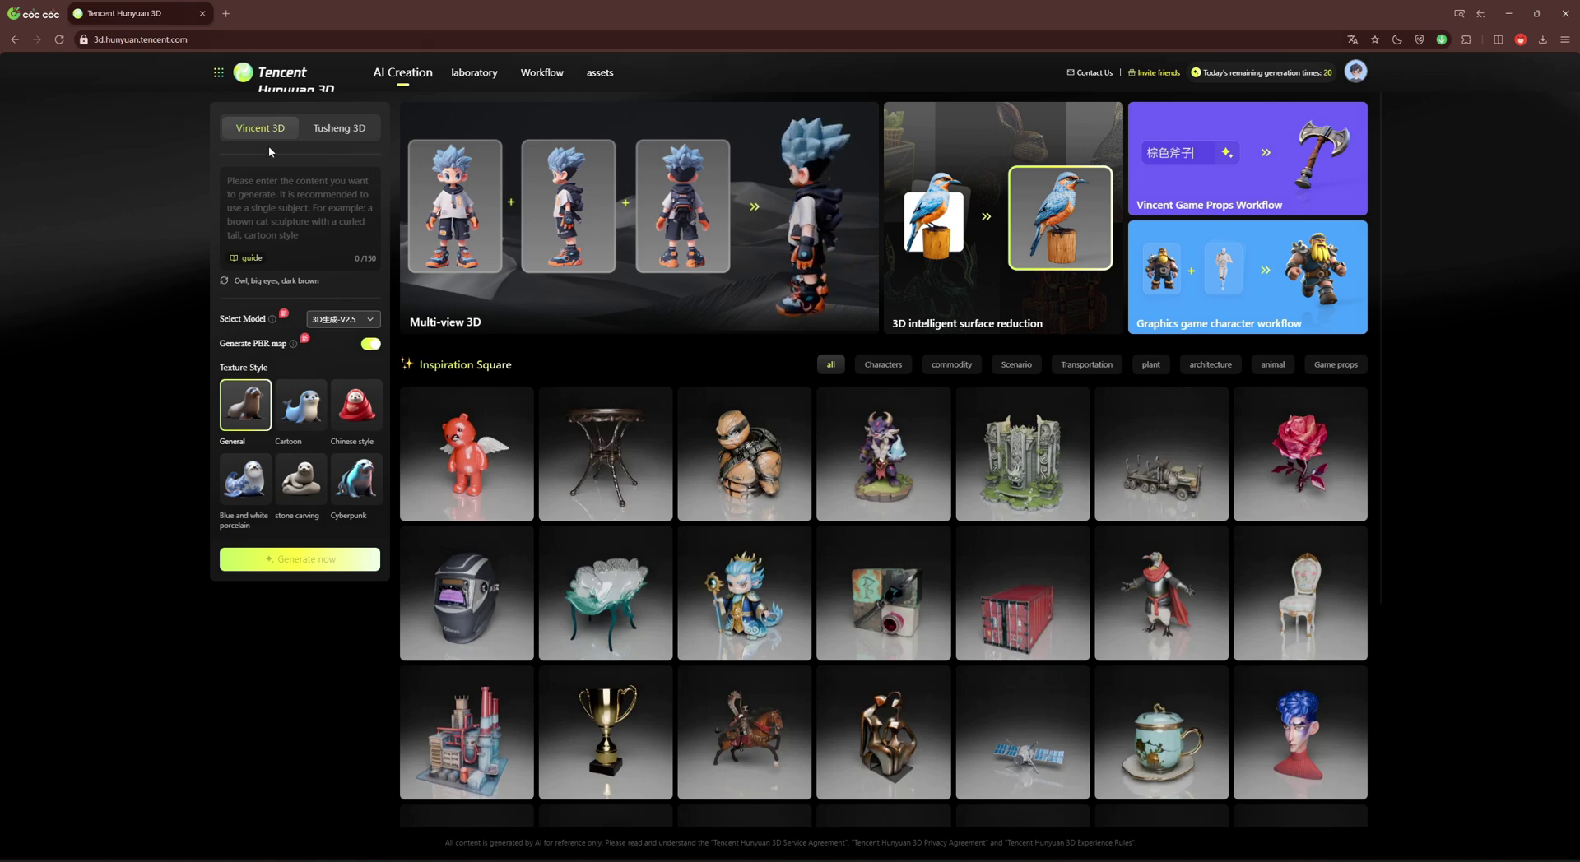
pyautogui.click(328, 132)
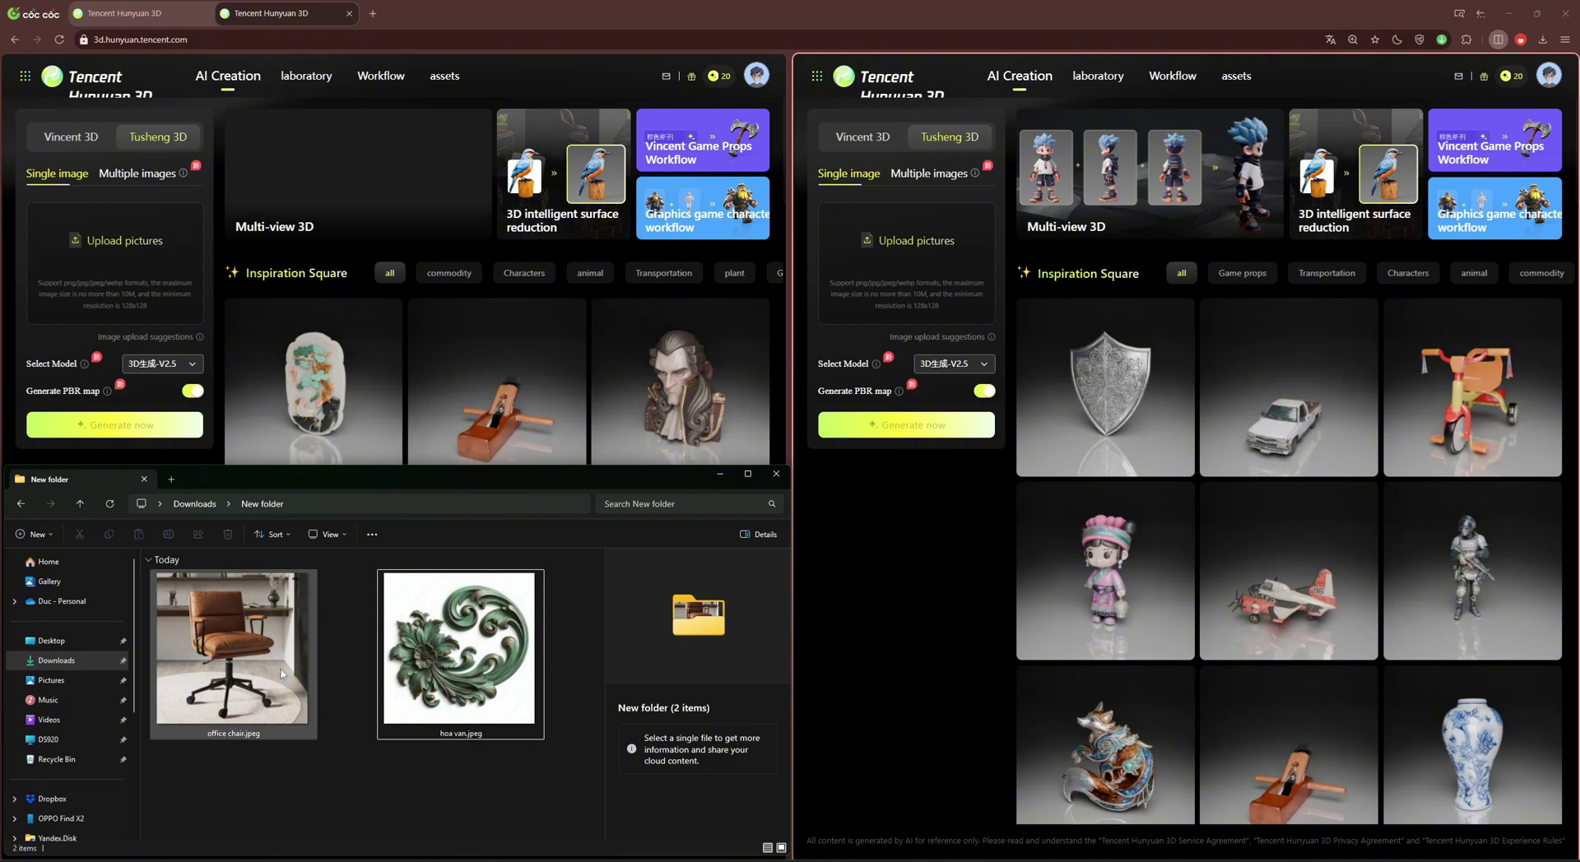
# Load office chair.jpeg left and hoa van.jpeg right into the upload boxes and generate both.
pyautogui.moveTo(272, 690); pyautogui.dragTo(145, 308)
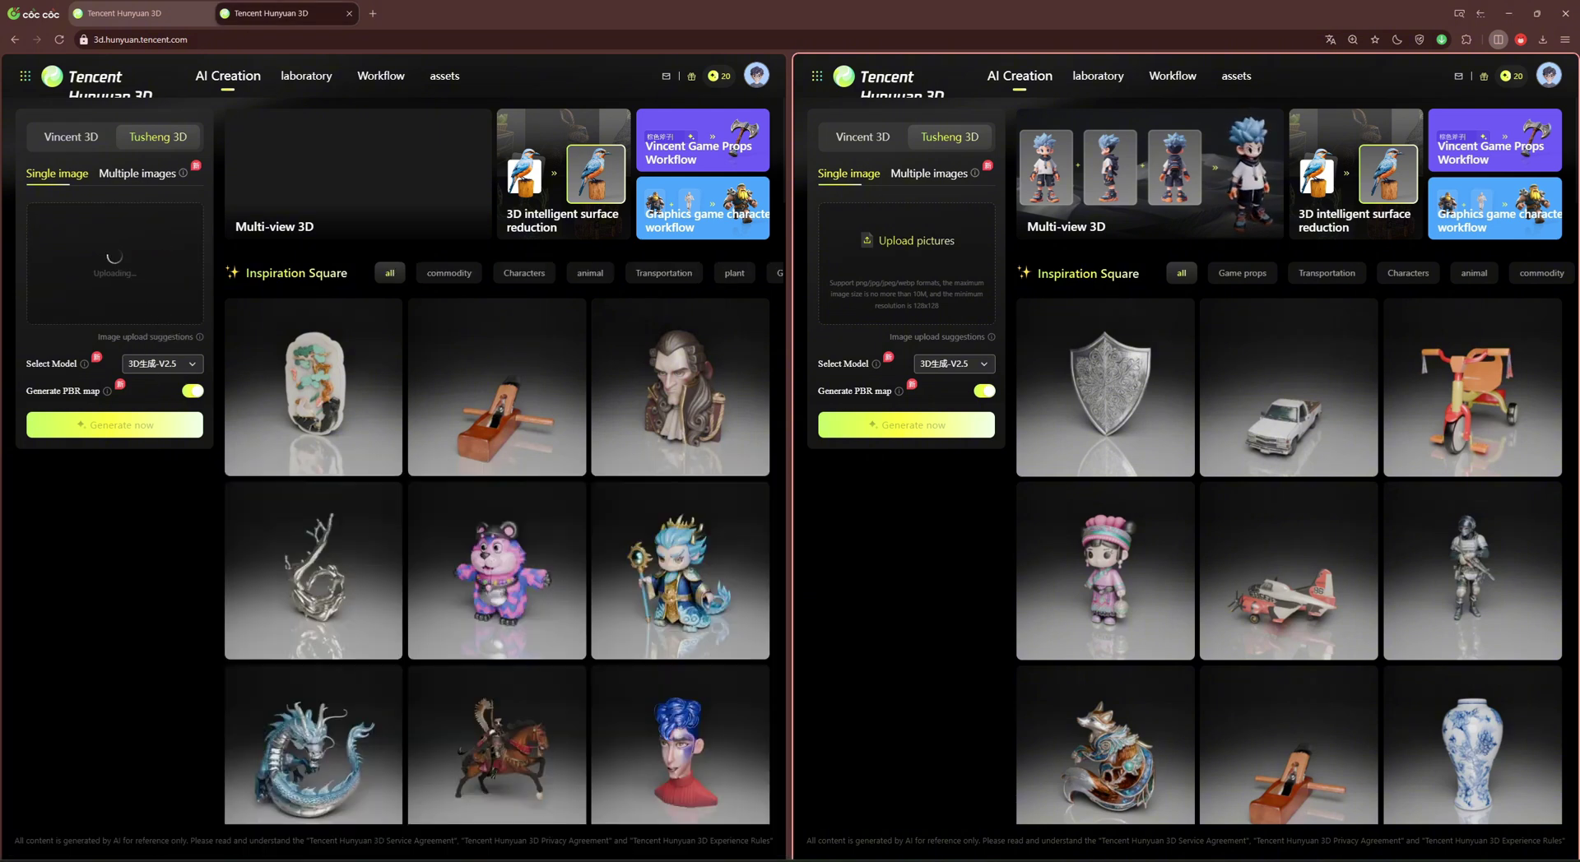
pyautogui.moveTo(459, 647); pyautogui.dragTo(913, 239)
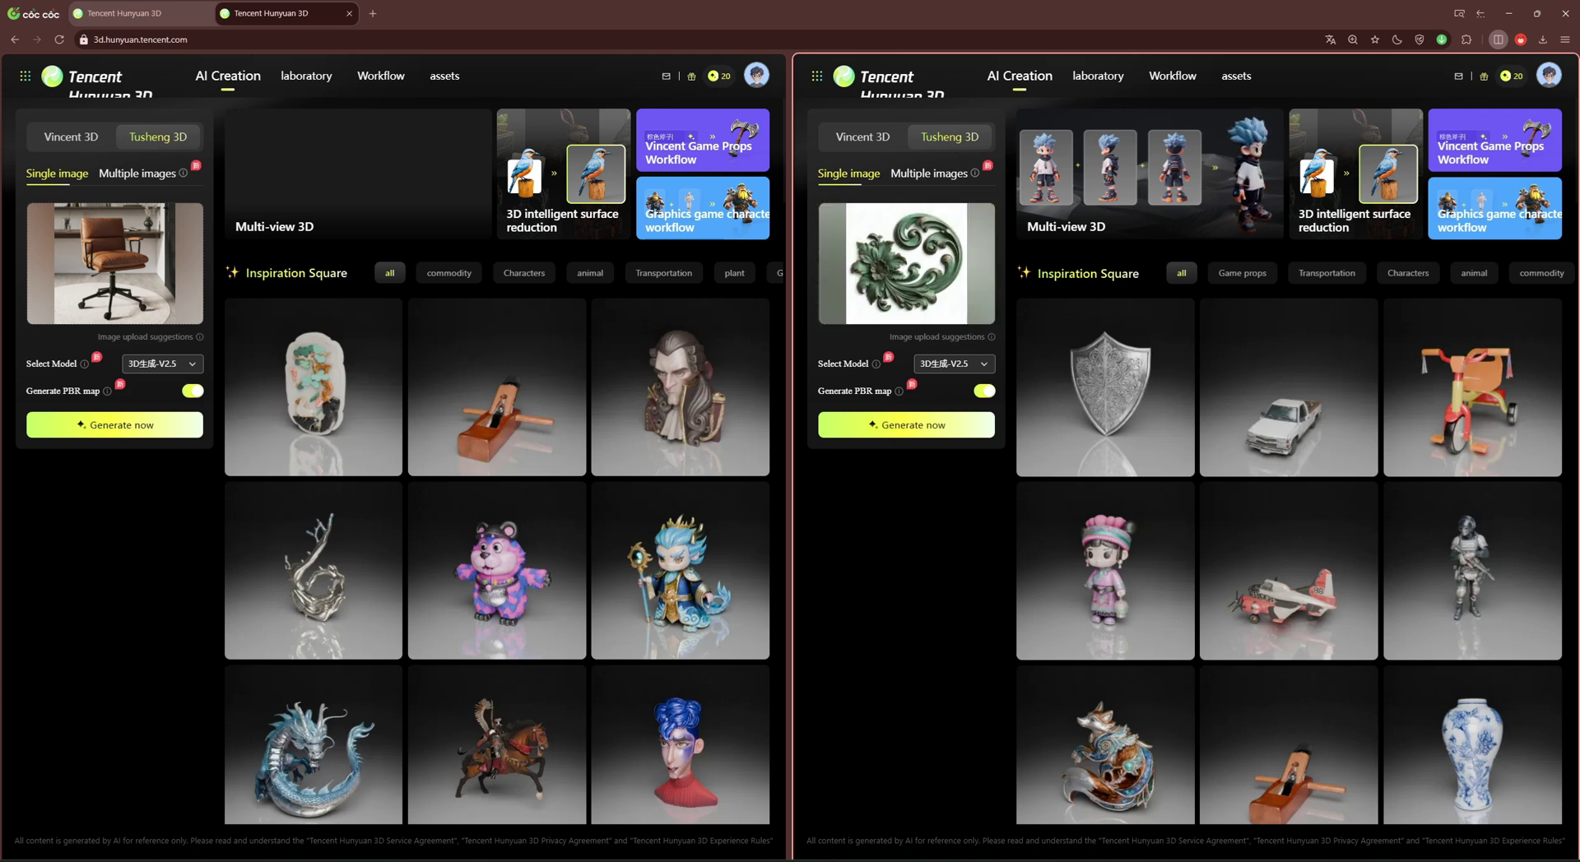
pyautogui.click(171, 443)
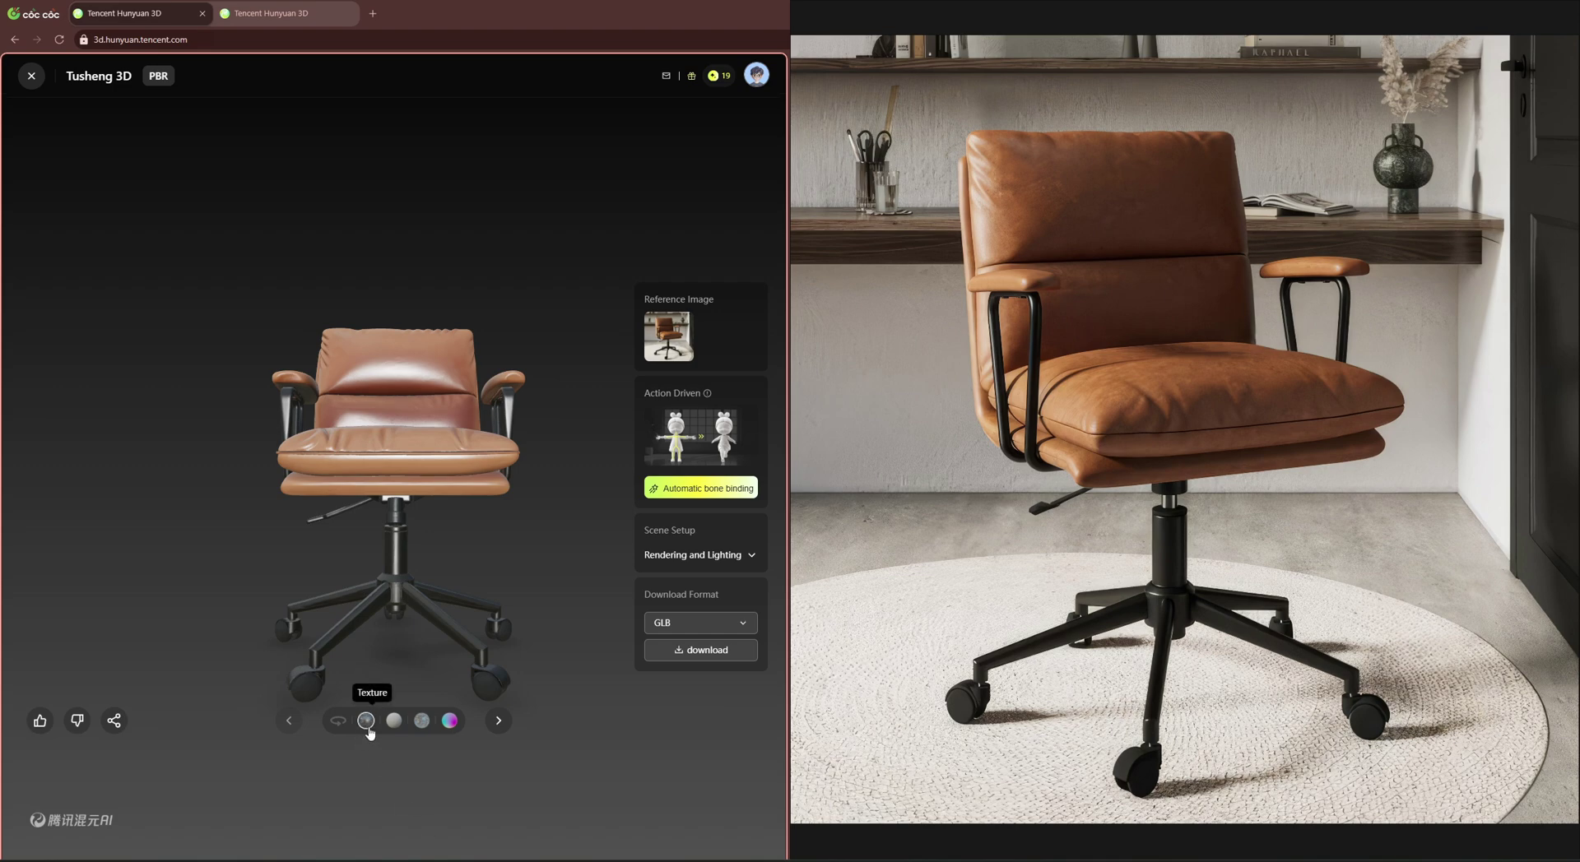
pyautogui.moveTo(247, 506)
pyautogui.mouseDown()
pyautogui.moveTo(358, 546)
pyautogui.moveTo(341, 553)
pyautogui.mouseUp()
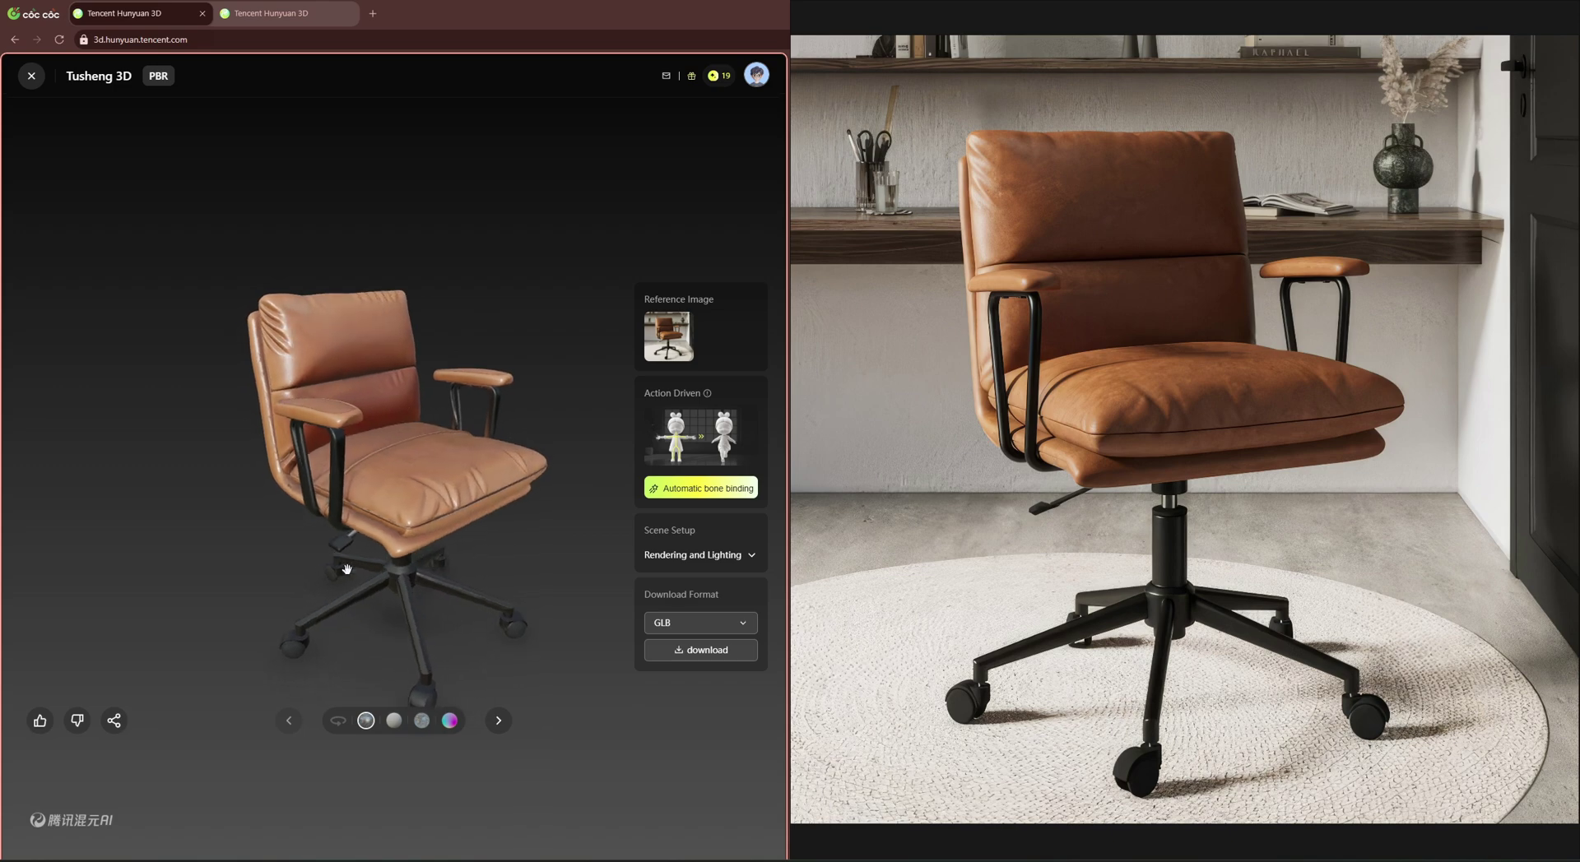
pyautogui.click(396, 720)
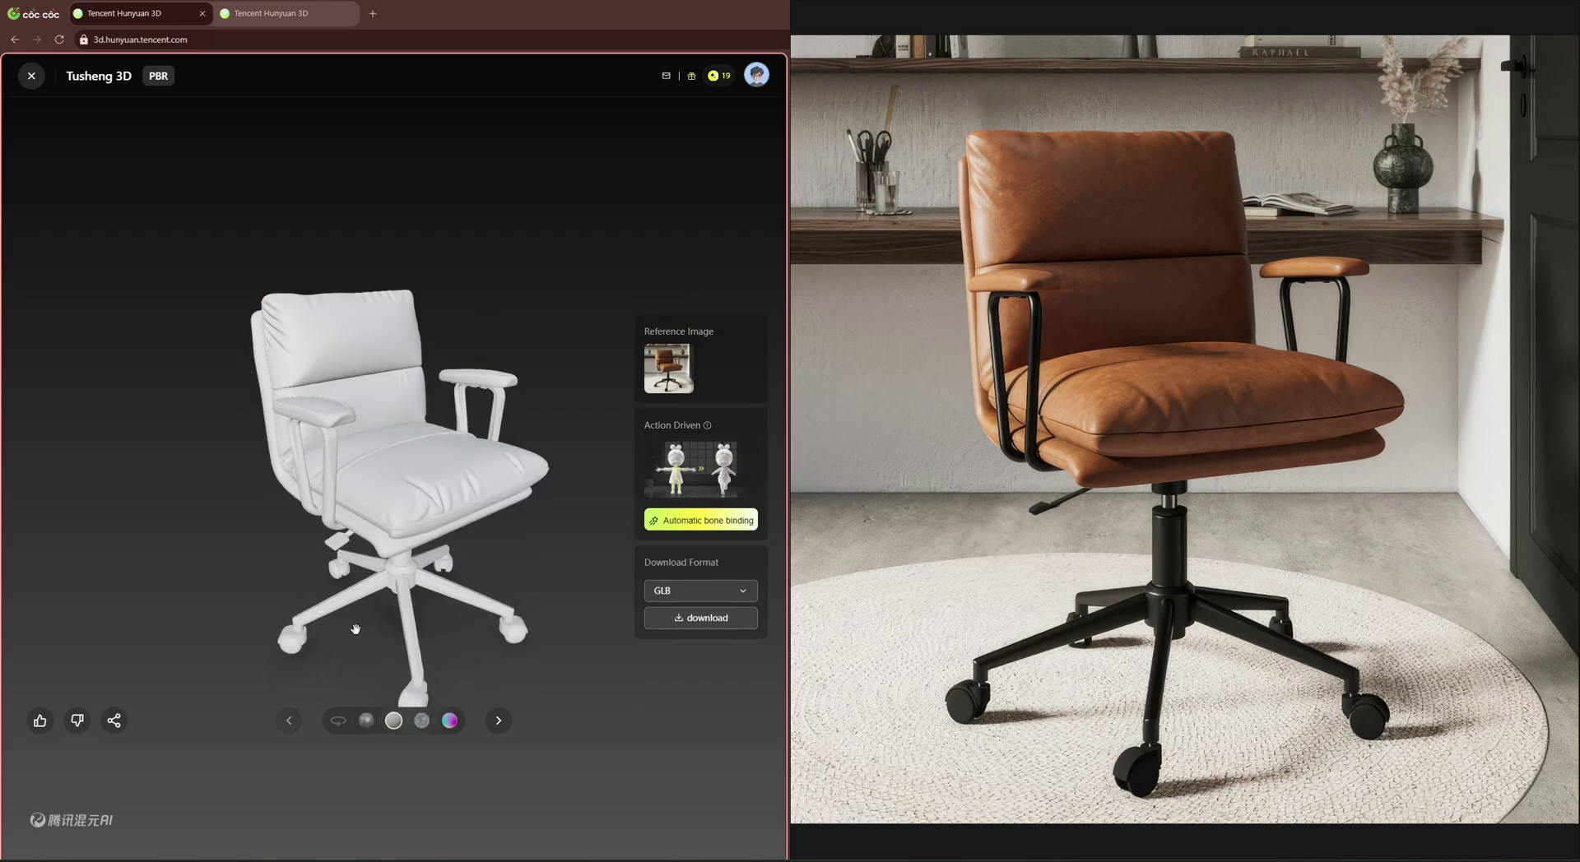
pyautogui.scroll(5, 340, 636)
pyautogui.moveTo(340, 636)
pyautogui.mouseDown()
pyautogui.moveTo(317, 258)
pyautogui.moveTo(383, 392)
pyautogui.moveTo(354, 524)
pyautogui.mouseUp()
pyautogui.scroll(5, 384, 392)
pyautogui.scroll(-5, 383, 392)
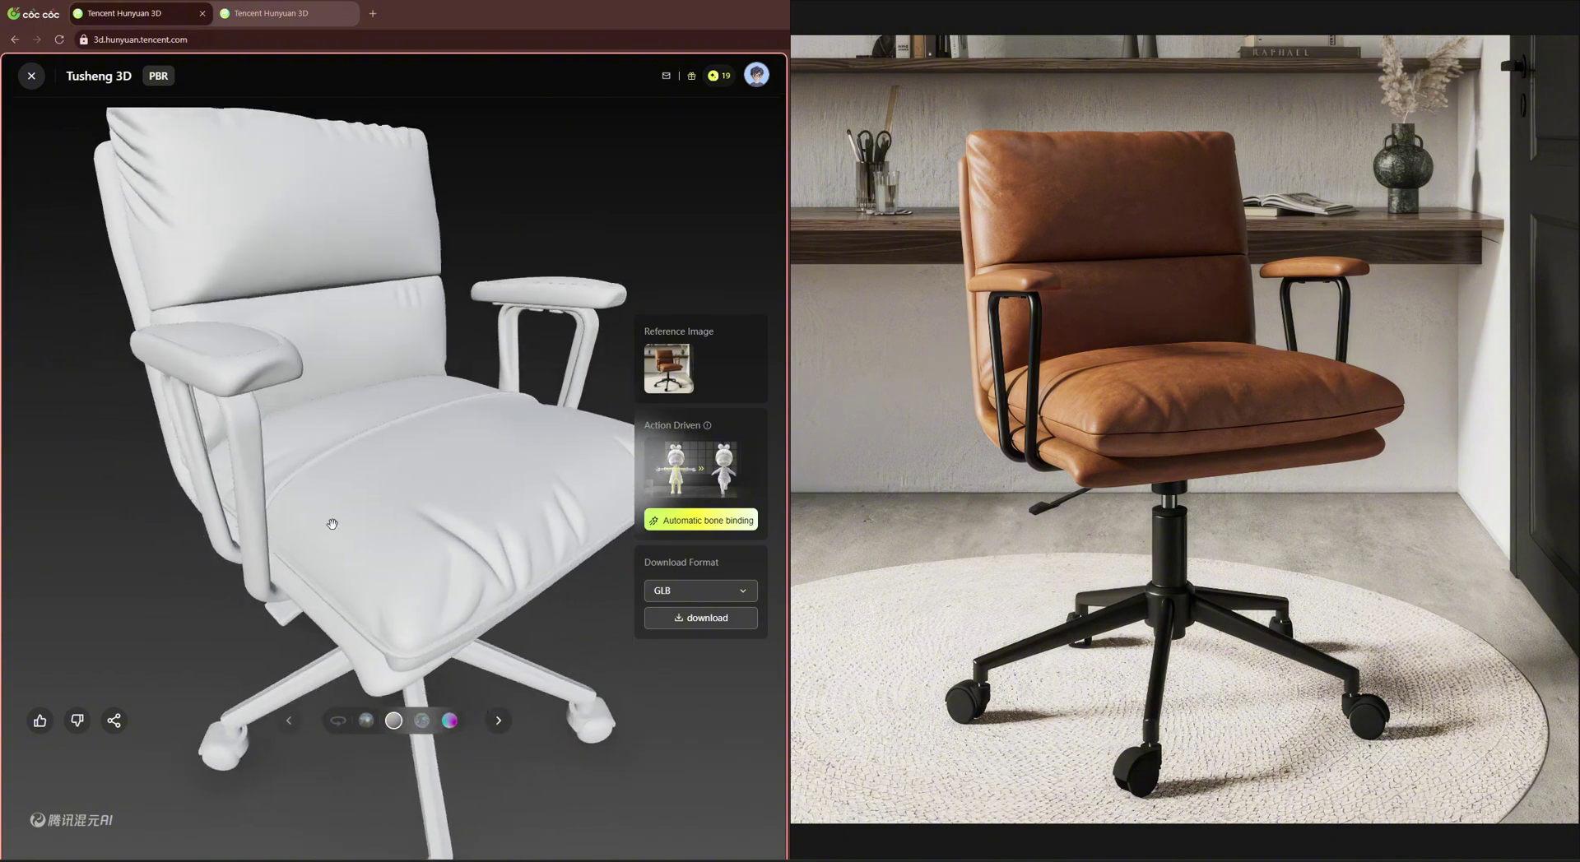
pyautogui.scroll(-3, 362, 519)
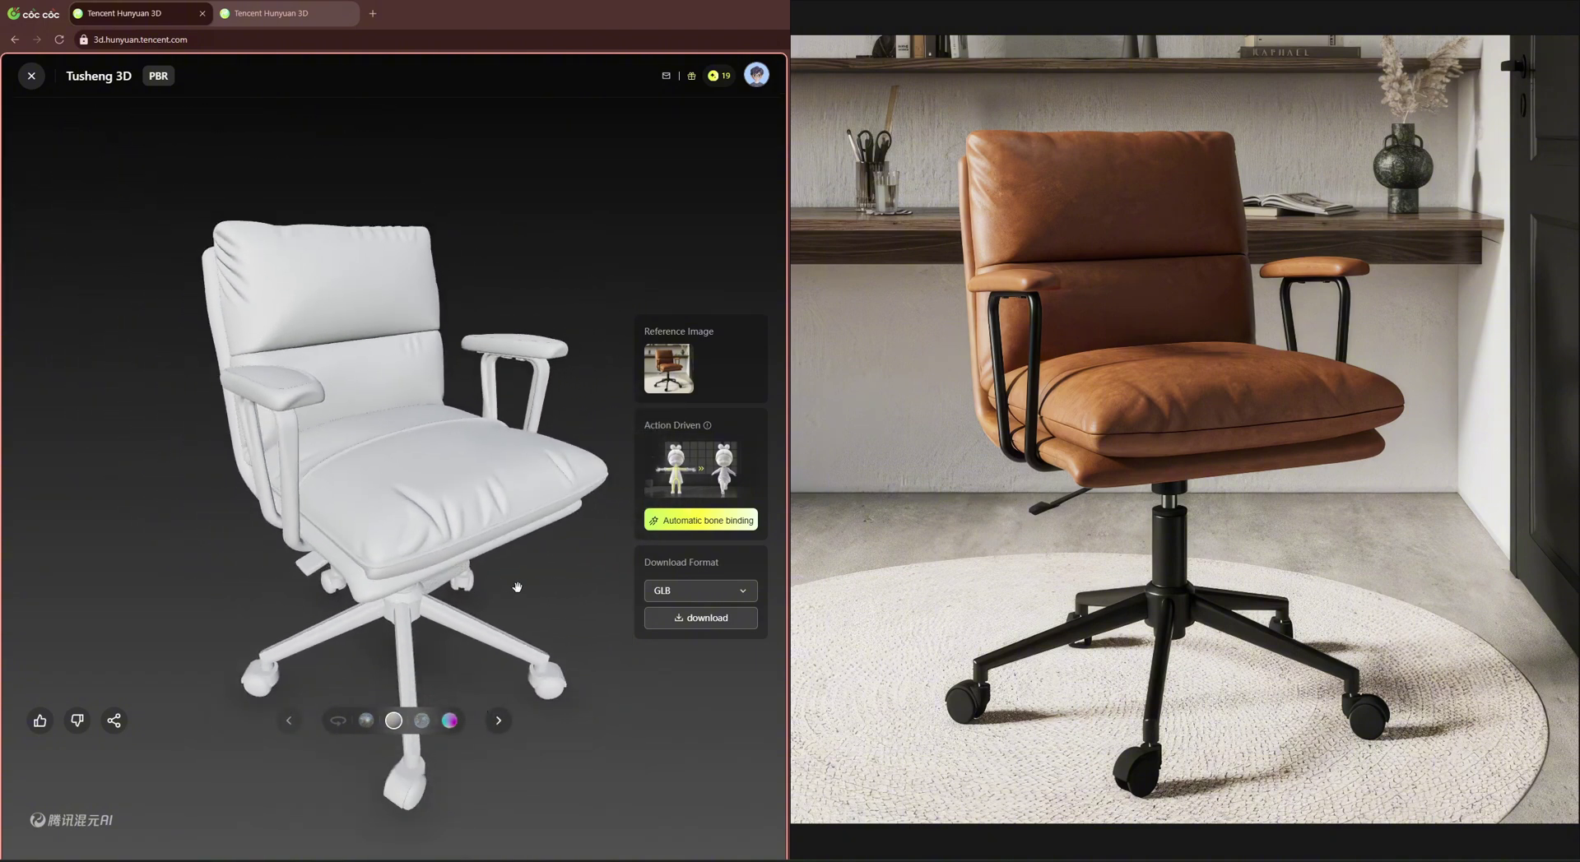
pyautogui.click(421, 721)
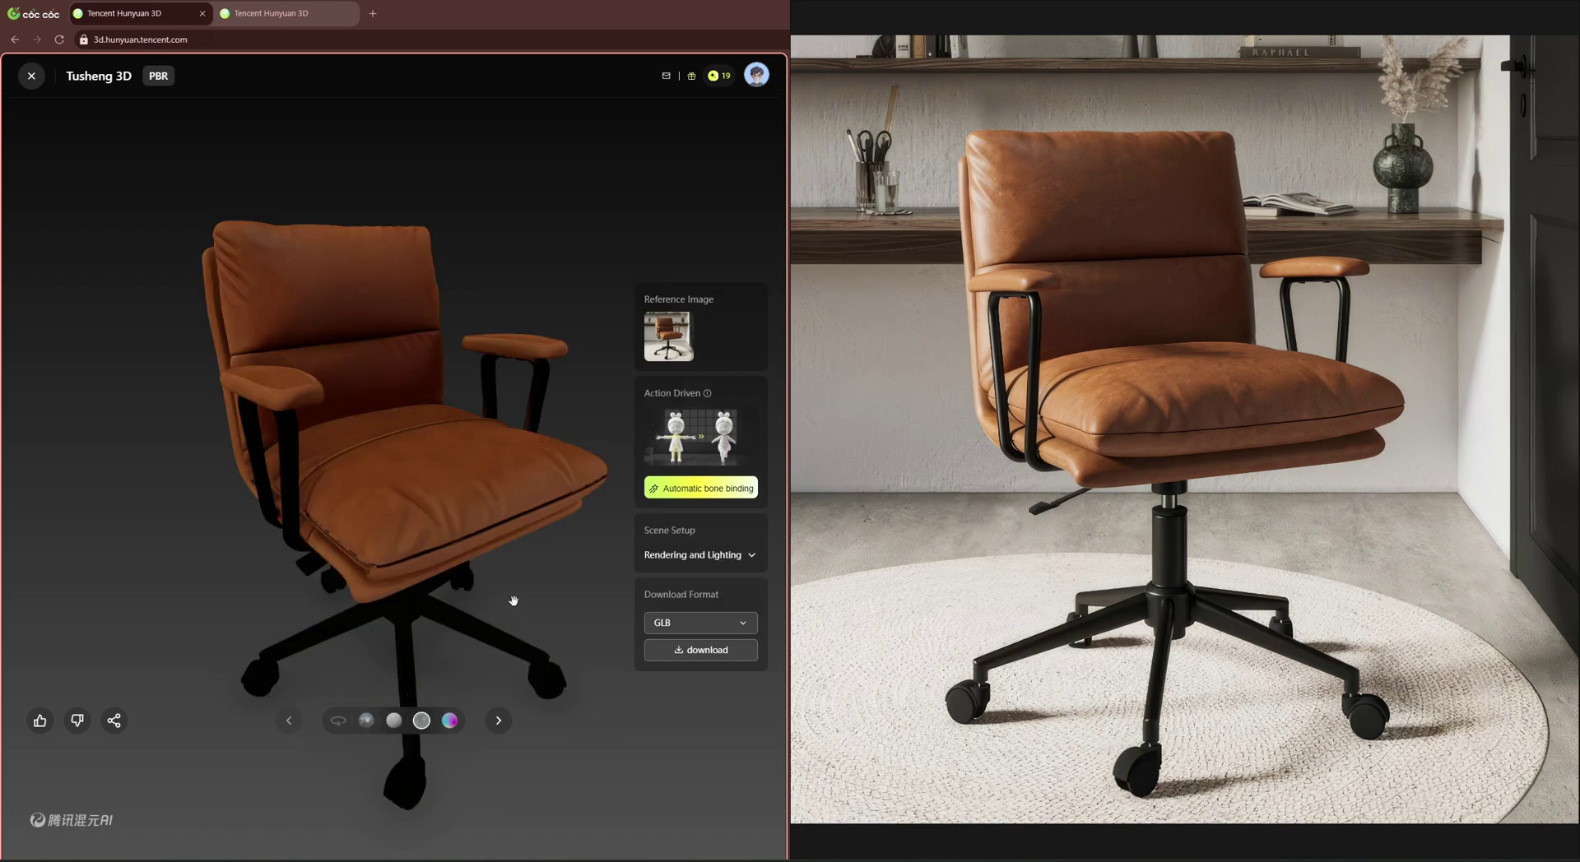
pyautogui.click(450, 722)
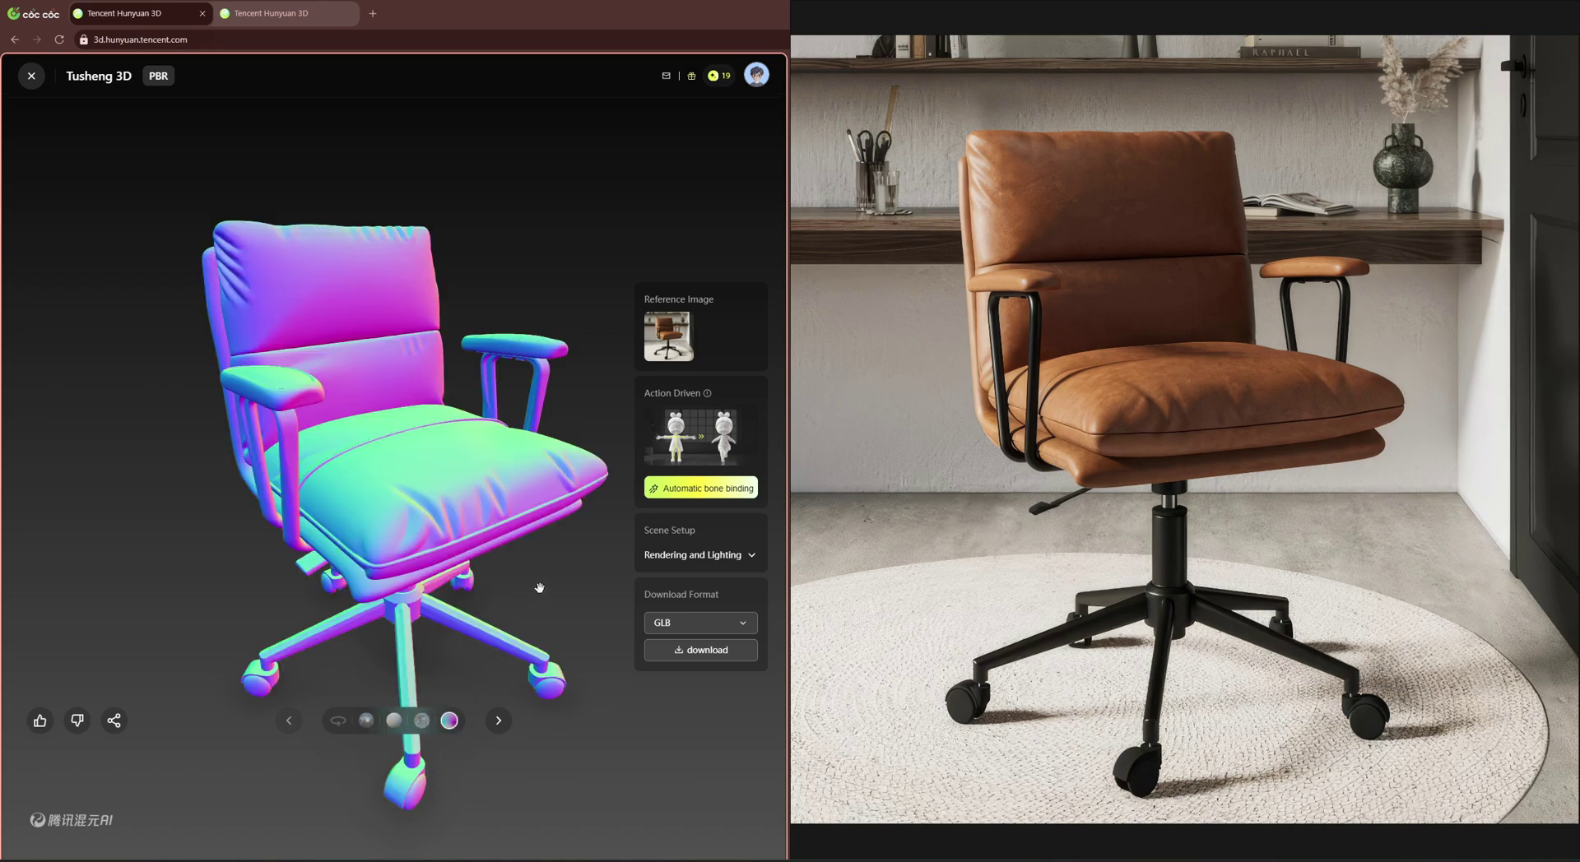
pyautogui.click(700, 624)
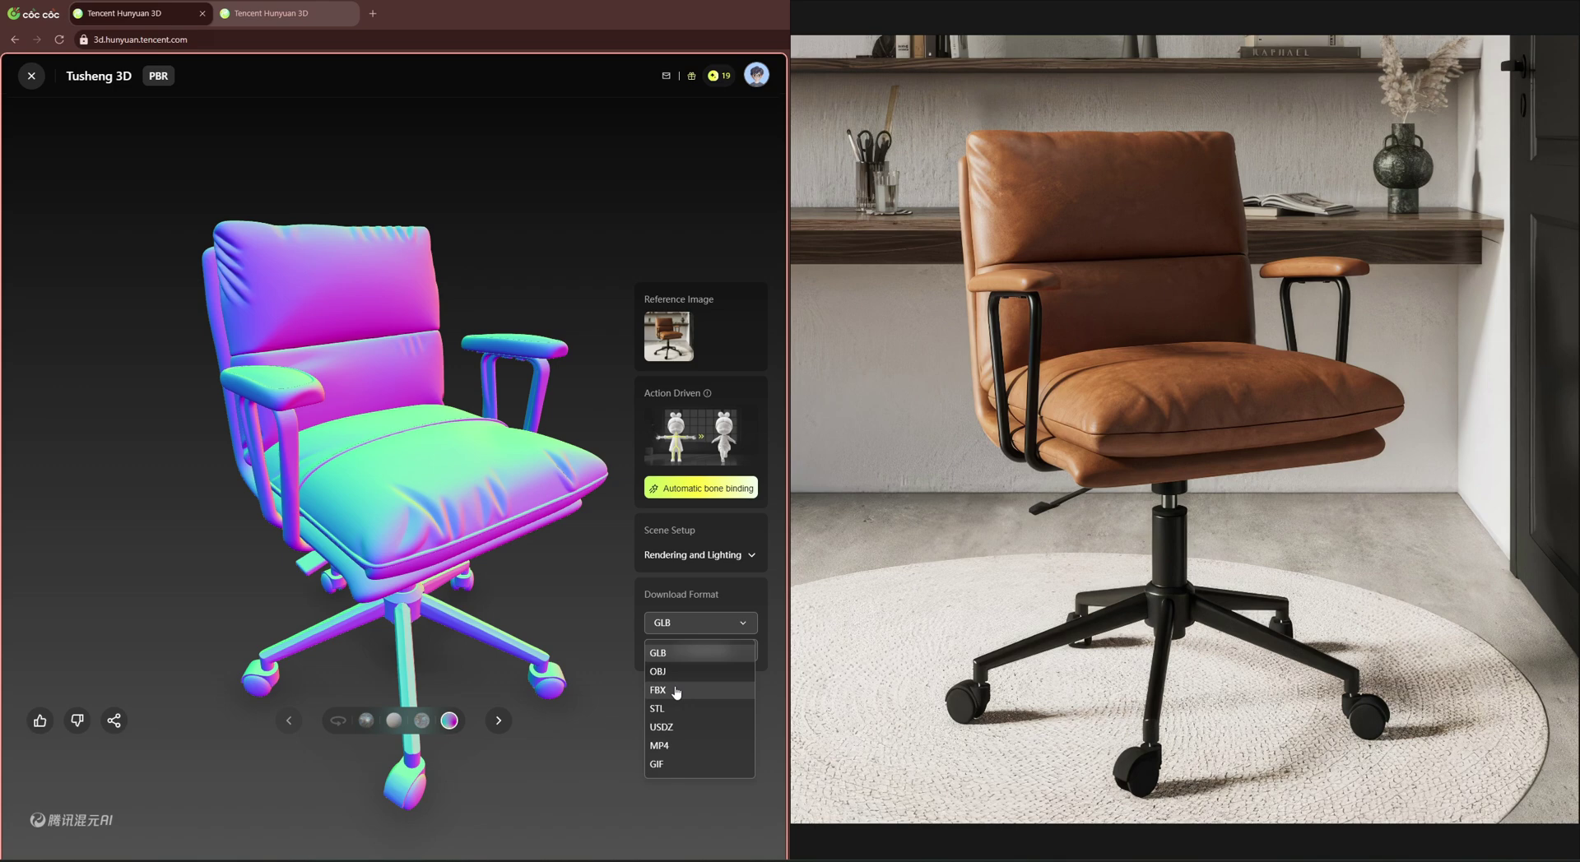
pyautogui.click(546, 563)
# Turn the chair frontal and view the enlarged reference image, then close it.
pyautogui.moveTo(546, 563); pyautogui.dragTo(432, 518)
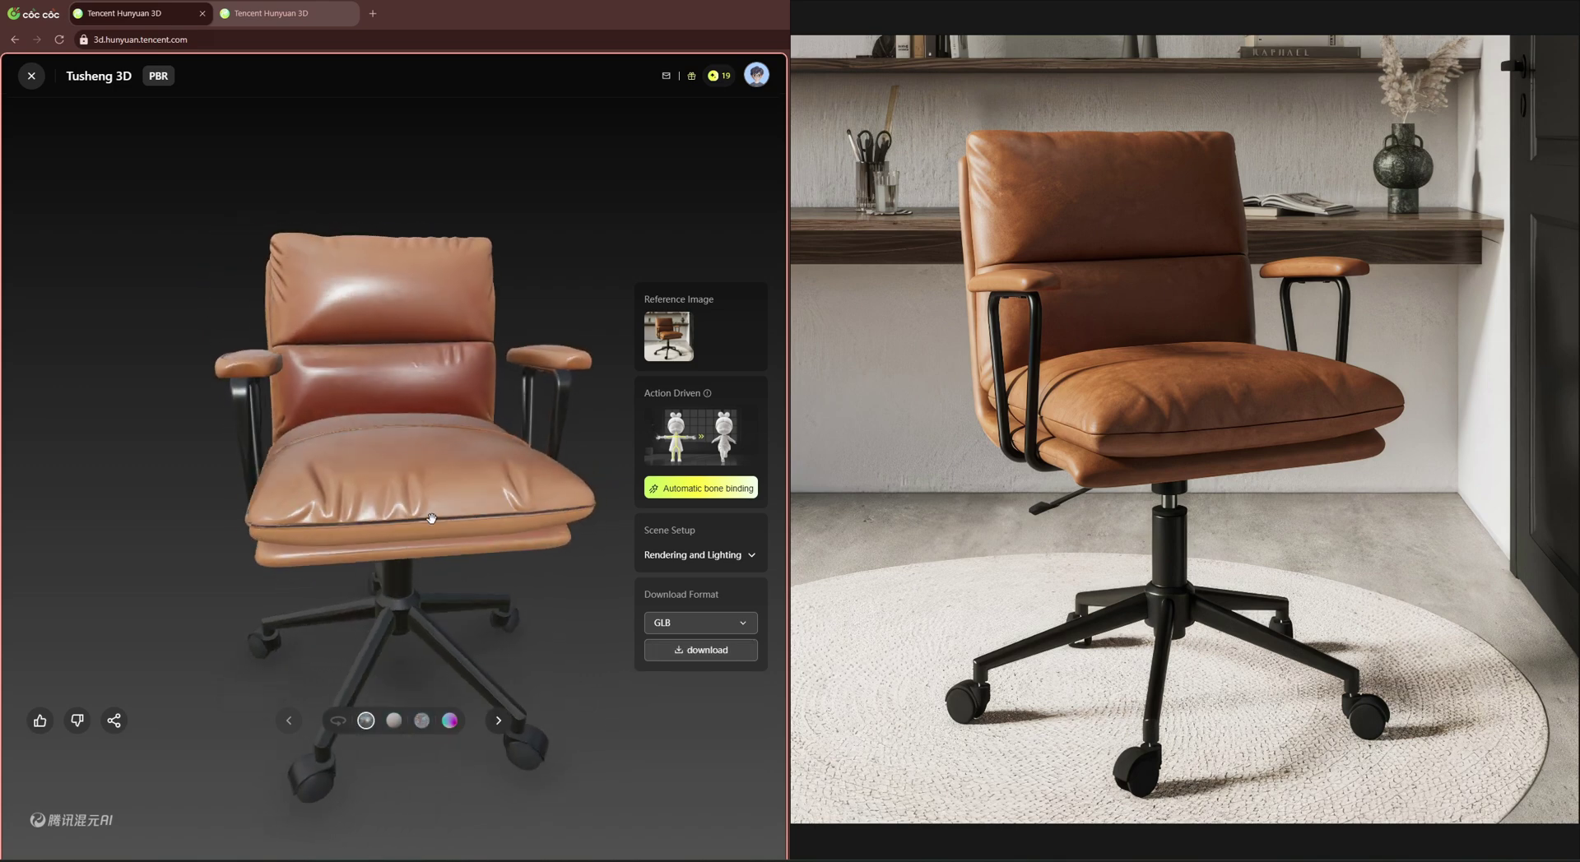
pyautogui.click(669, 336)
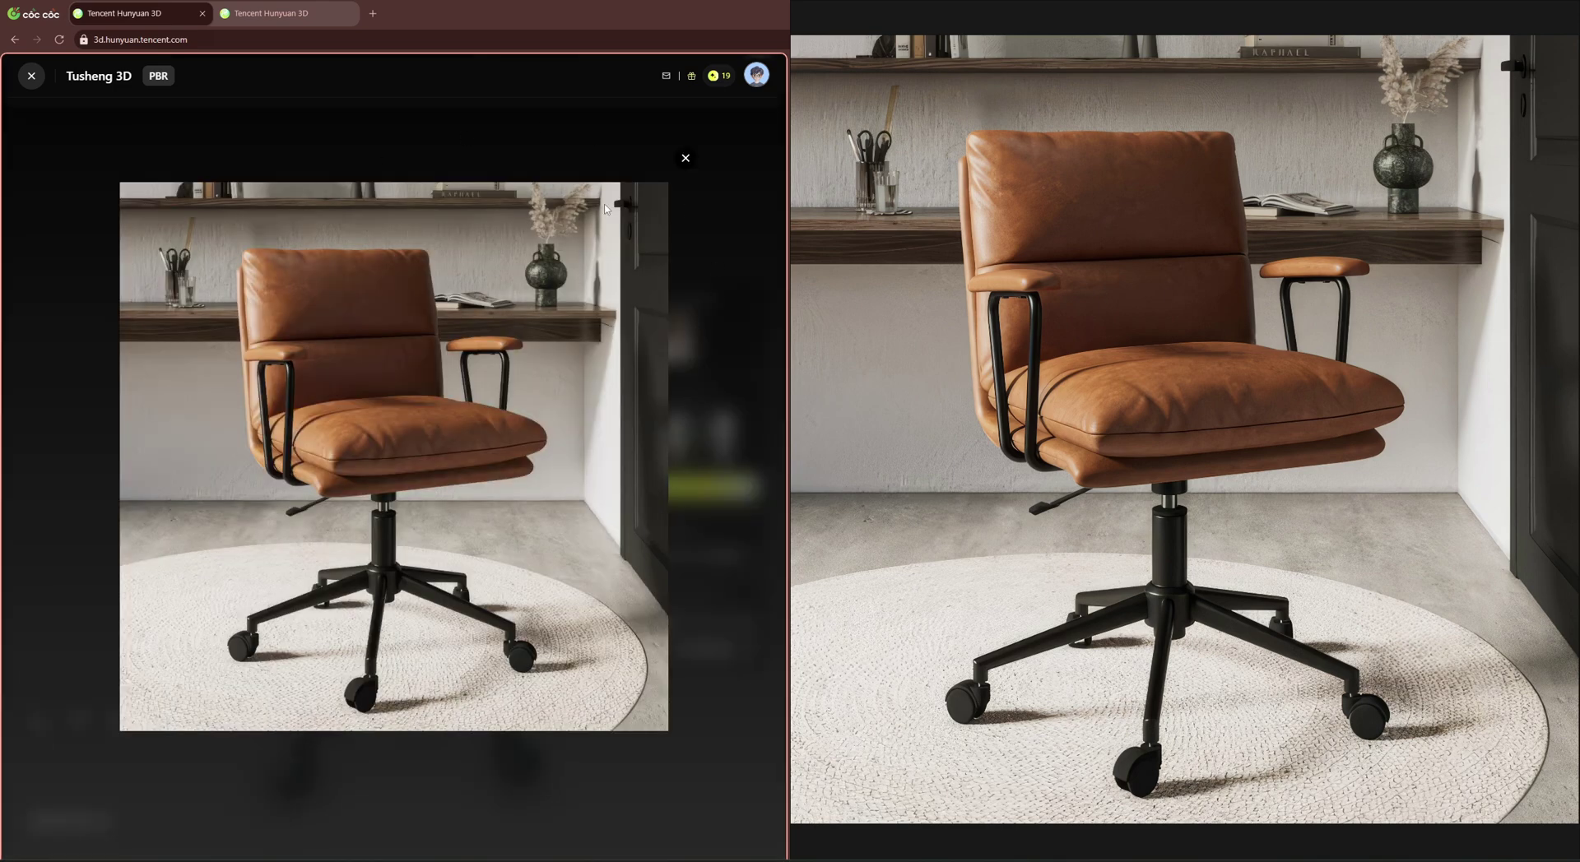
pyautogui.click(684, 161)
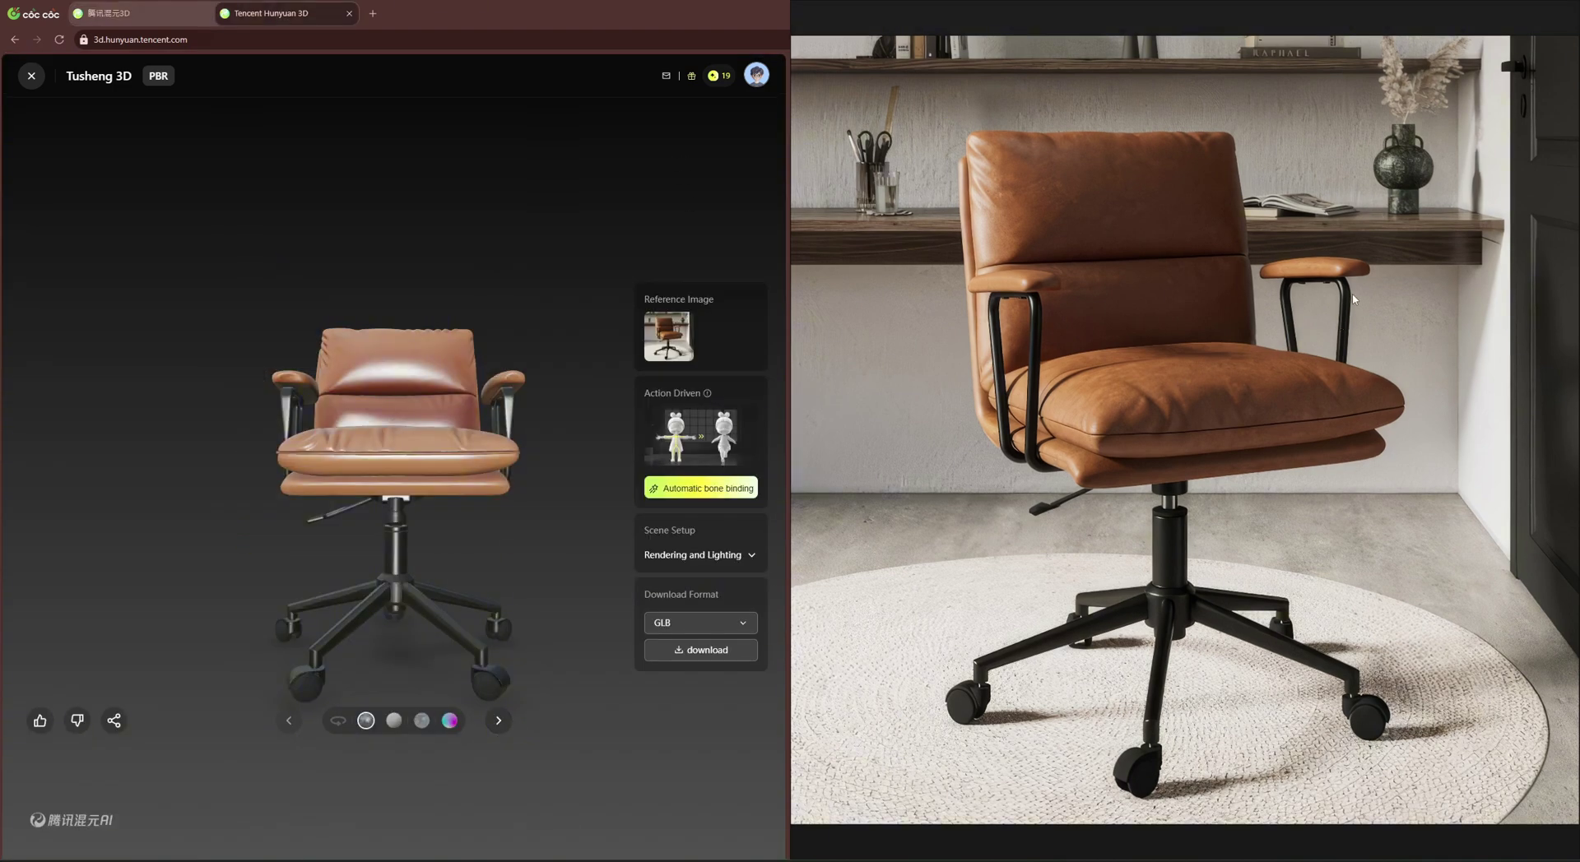
# Orbit the chair through side, back and front views, zooming to compare with the photo.
pyautogui.moveTo(447, 496); pyautogui.dragTo(310, 345)
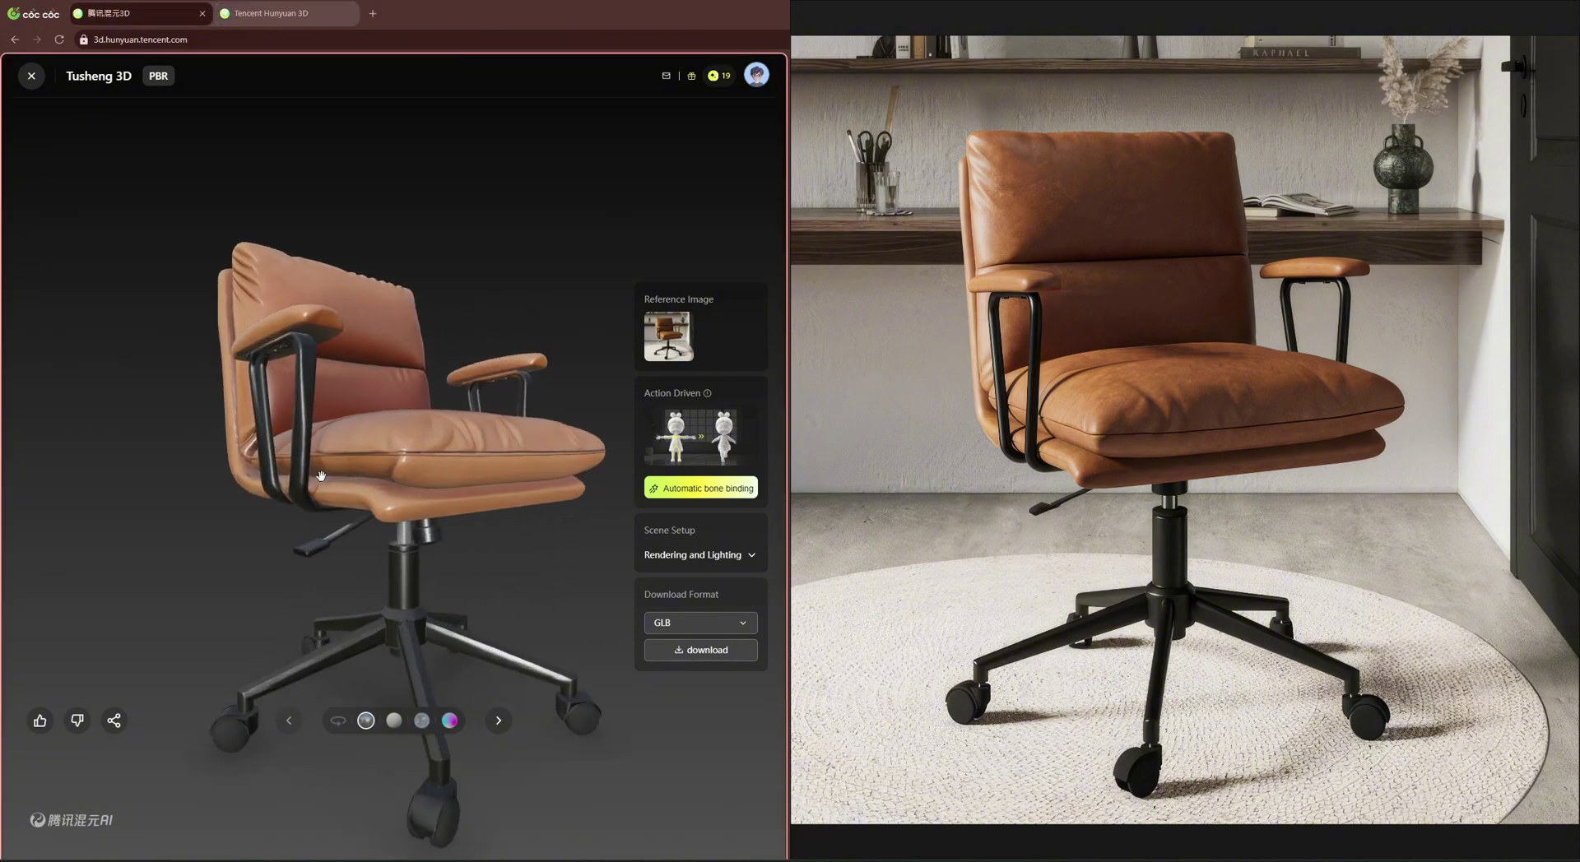
pyautogui.moveTo(571, 405); pyautogui.dragTo(427, 459)
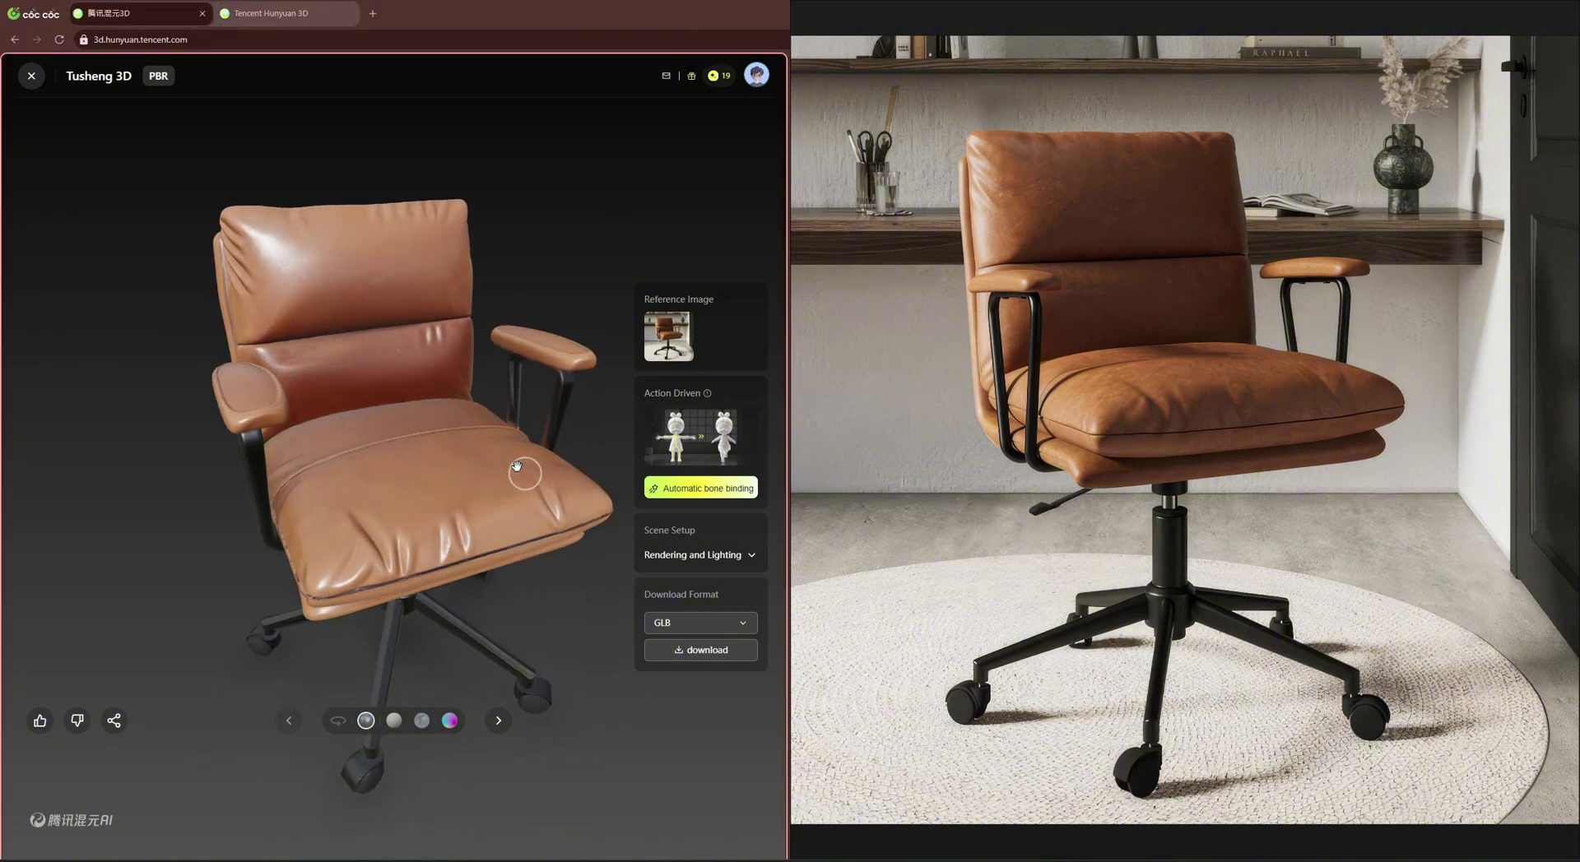
pyautogui.moveTo(246, 477); pyautogui.dragTo(550, 434)
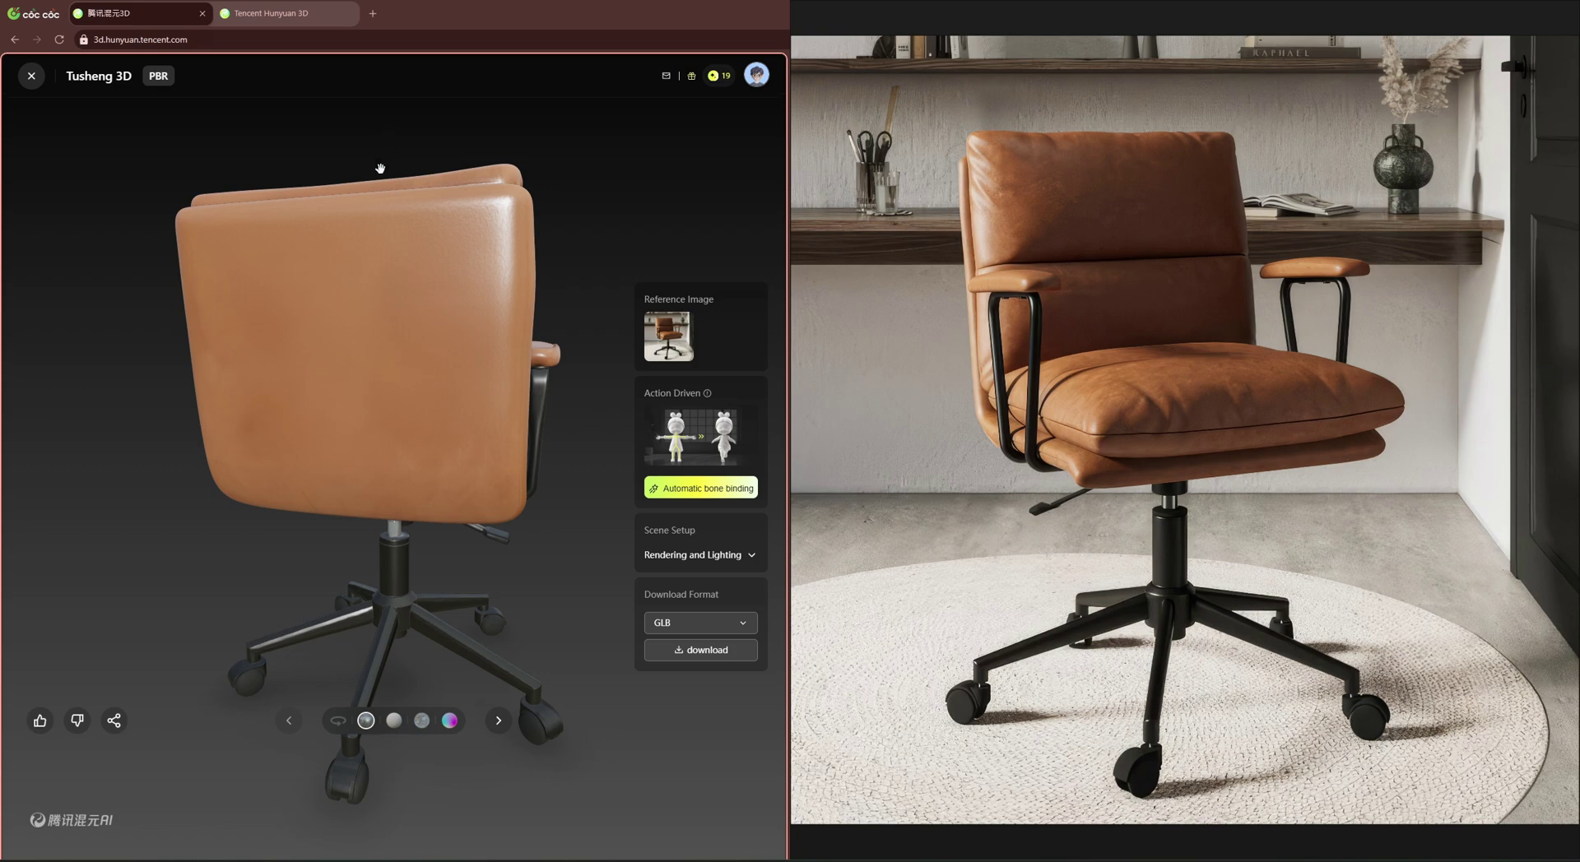
pyautogui.moveTo(366, 158); pyautogui.dragTo(526, 153)
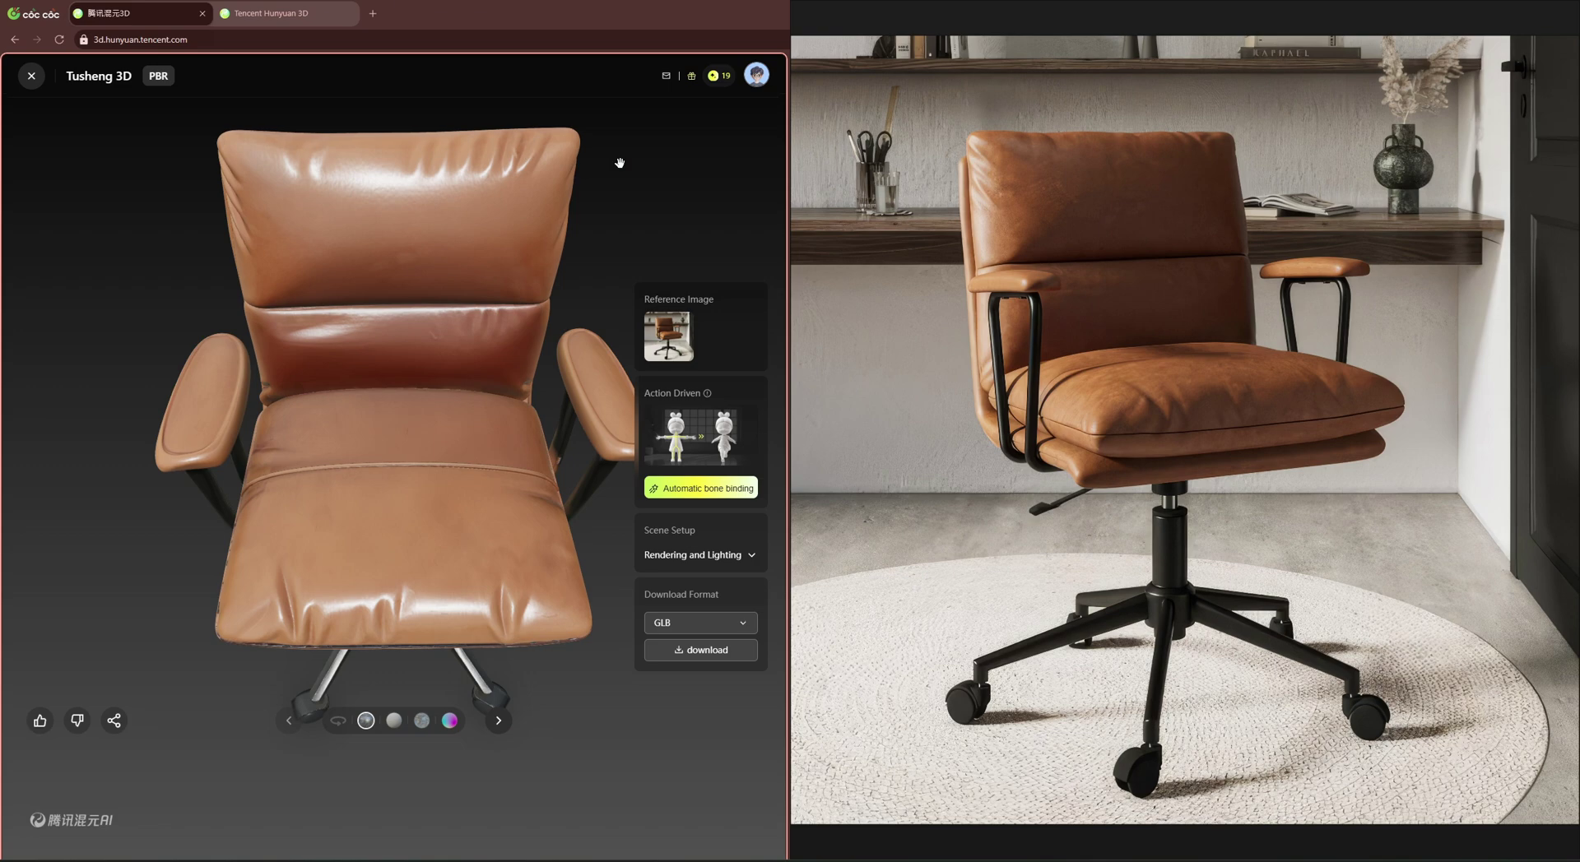
pyautogui.scroll(3, 1218, 436)
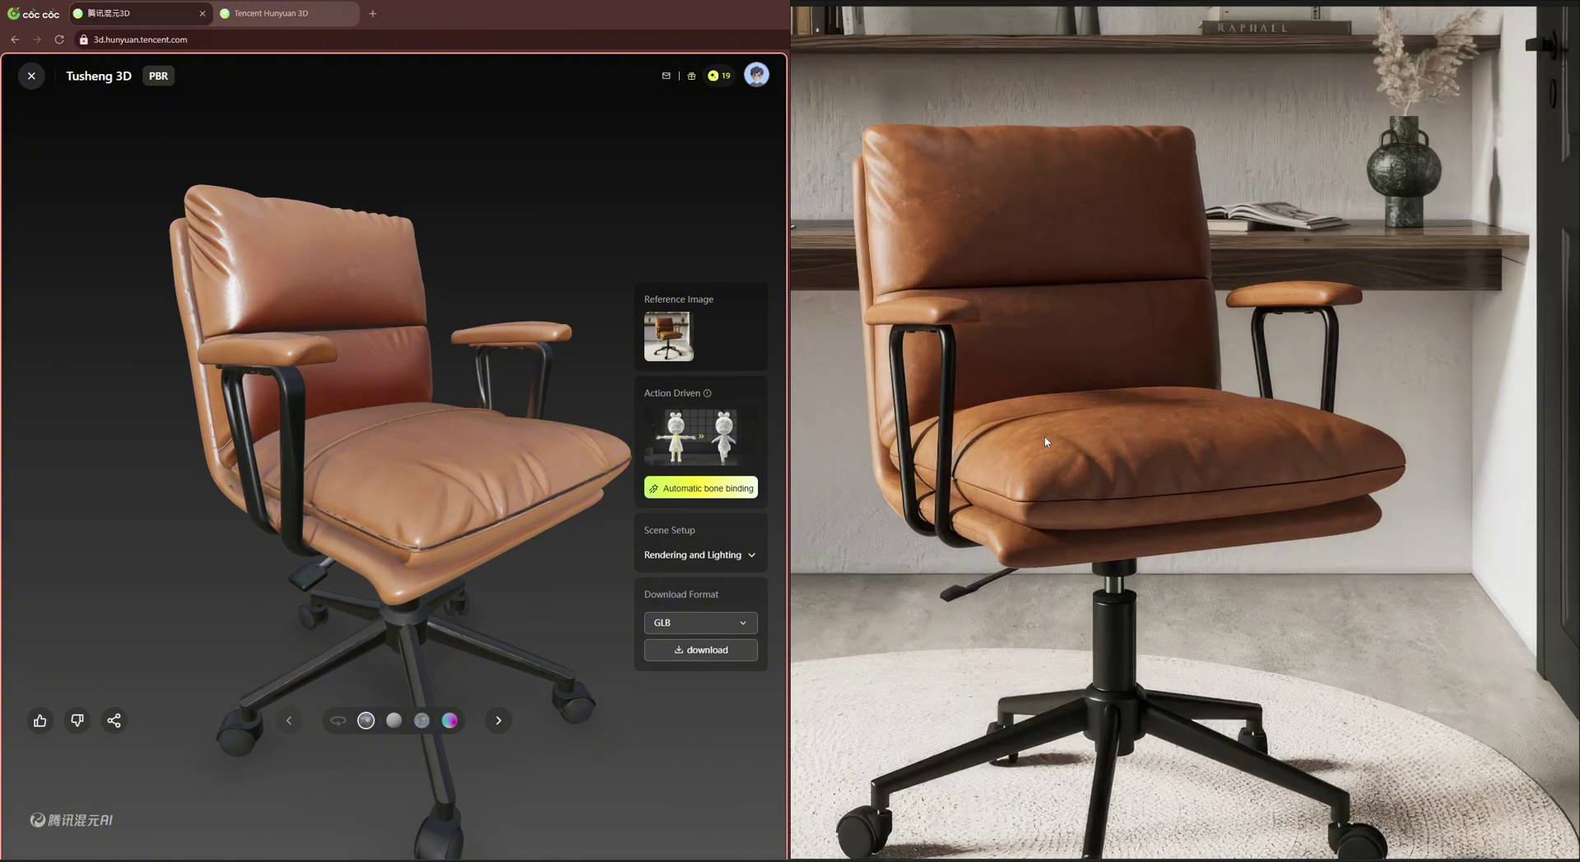
pyautogui.click(574, 581)
pyautogui.moveTo(574, 583)
pyautogui.mouseDown()
pyautogui.moveTo(466, 457)
pyautogui.moveTo(549, 540)
pyautogui.mouseUp()
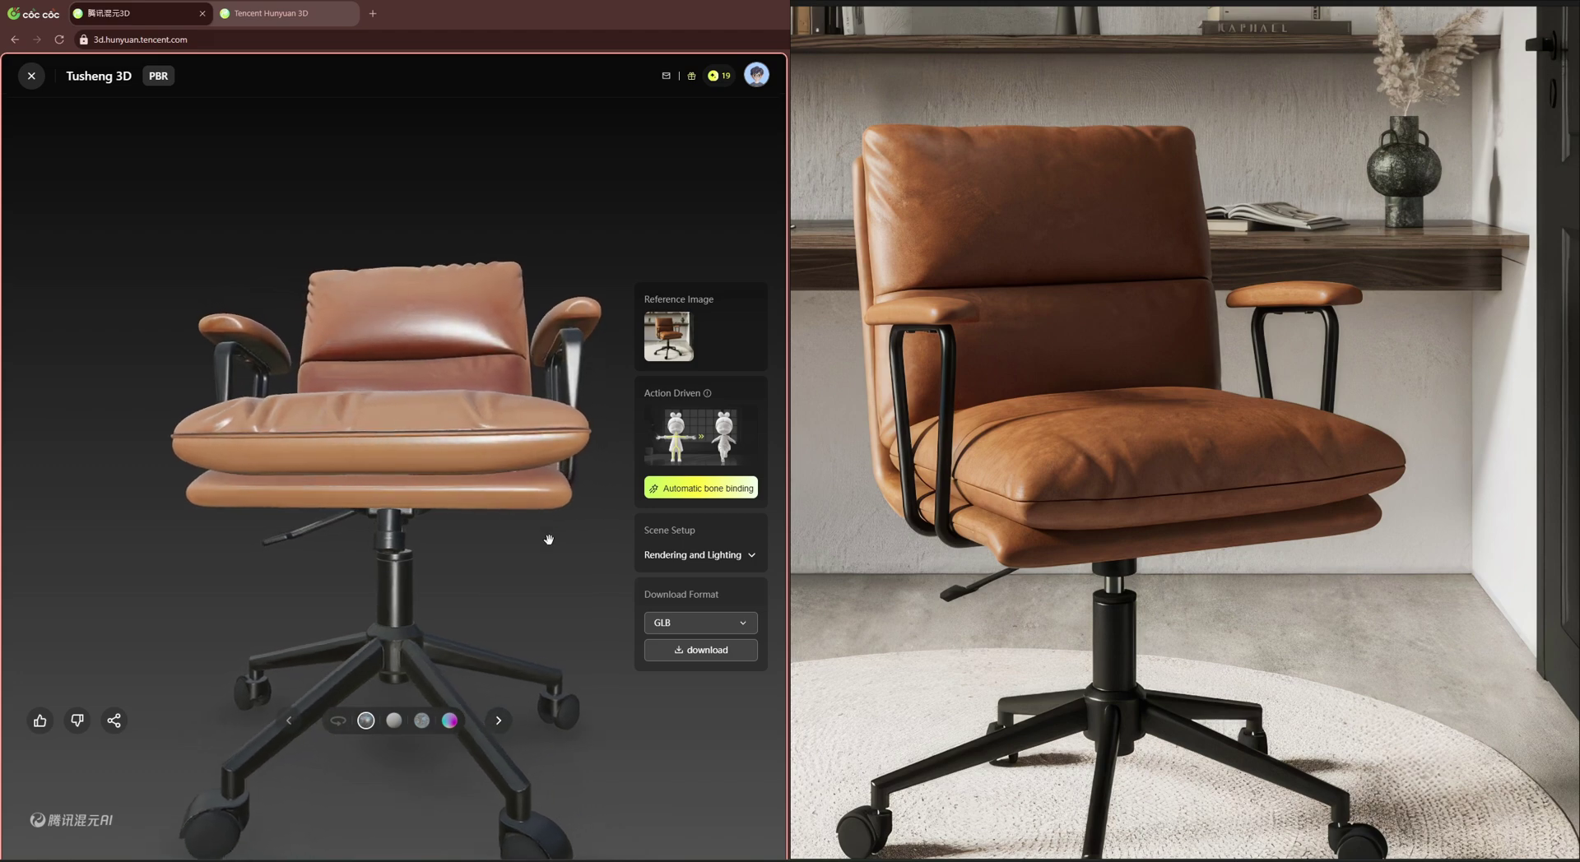
pyautogui.moveTo(550, 541); pyautogui.dragTo(459, 562)
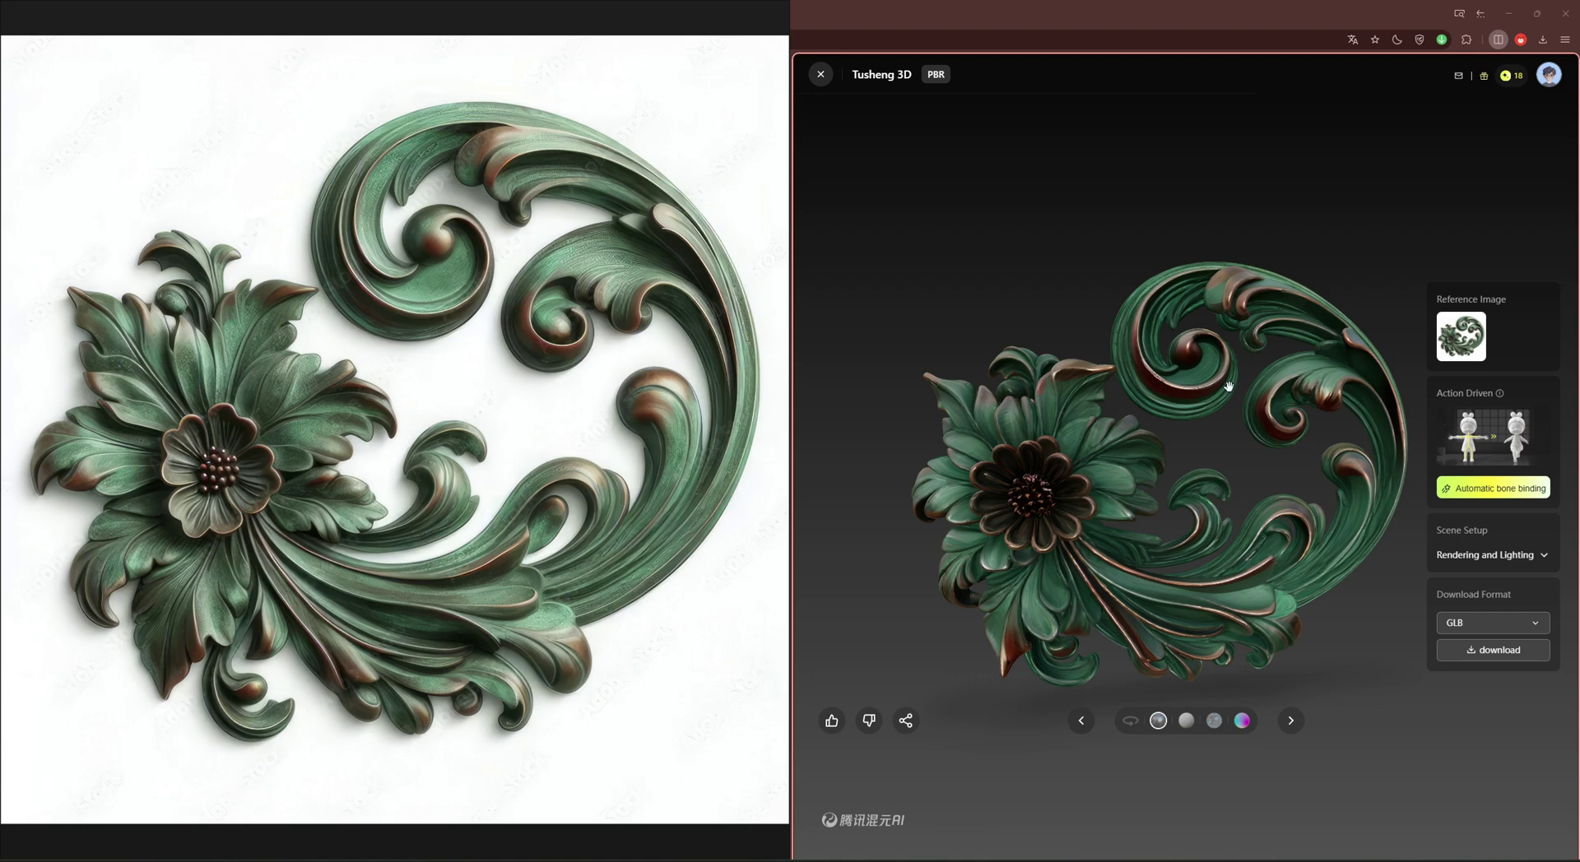
pyautogui.moveTo(1195, 445); pyautogui.dragTo(1303, 430)
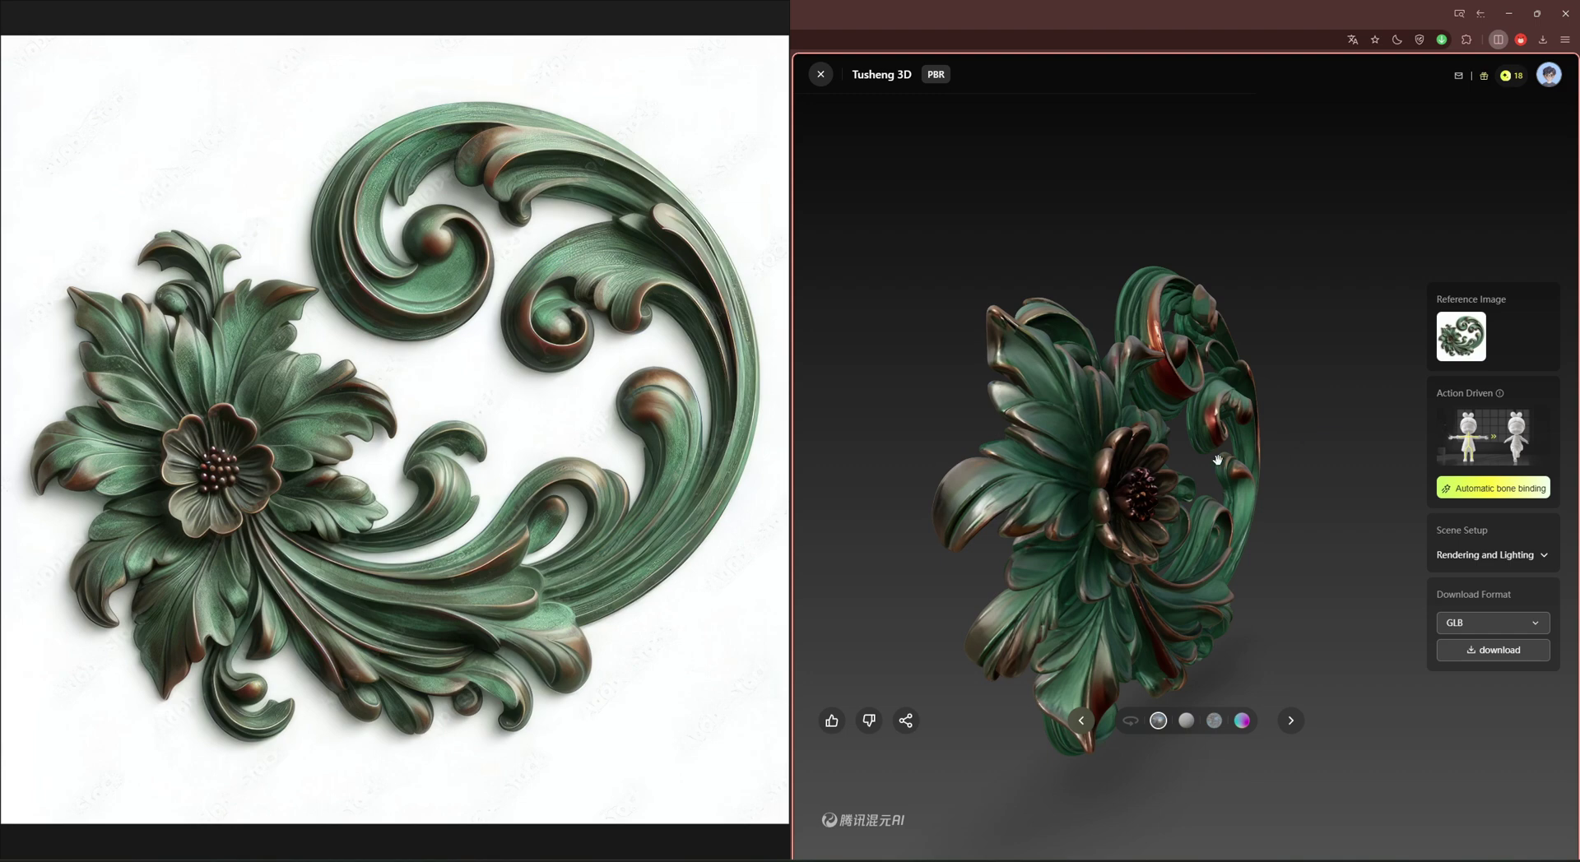
pyautogui.moveTo(1236, 484); pyautogui.dragTo(1136, 465)
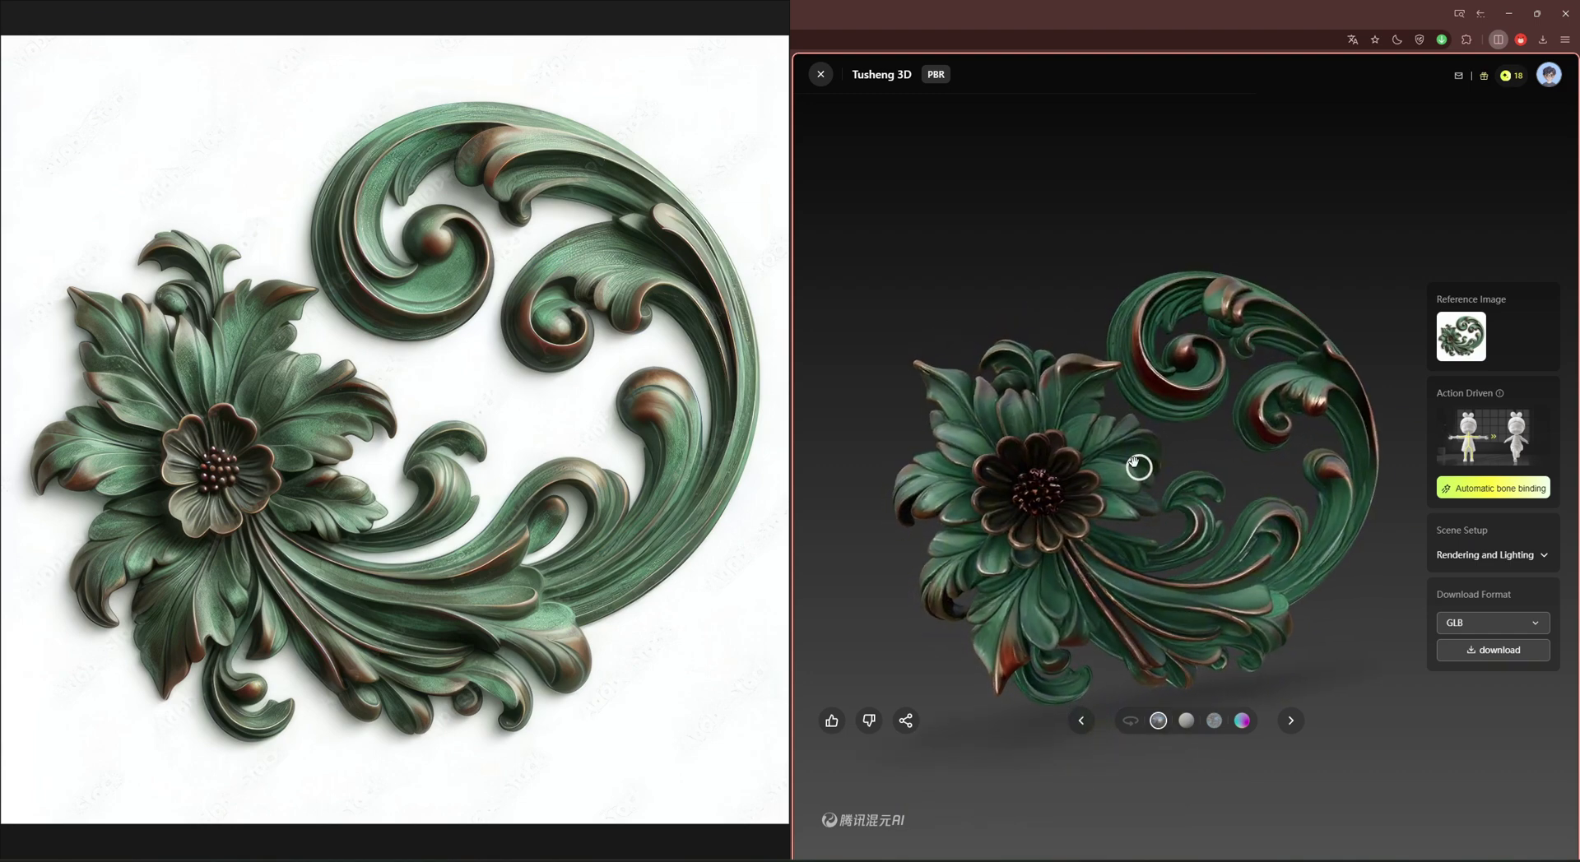
pyautogui.scroll(2, 1032, 490)
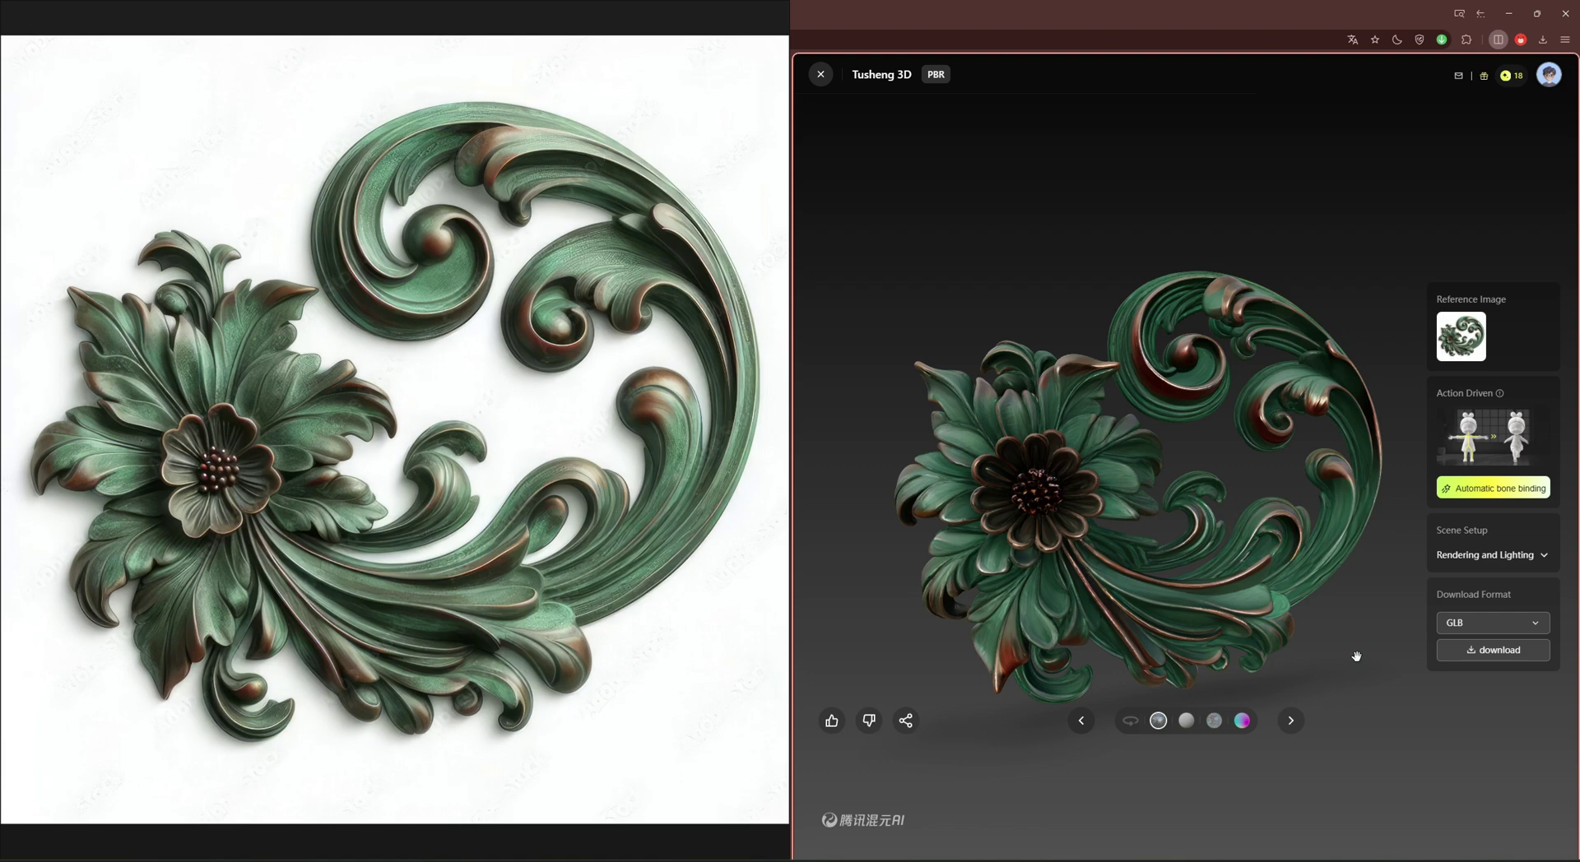
pyautogui.moveTo(1356, 656)
pyautogui.mouseDown()
pyautogui.moveTo(1342, 605)
pyautogui.moveTo(1351, 623)
pyautogui.mouseUp()
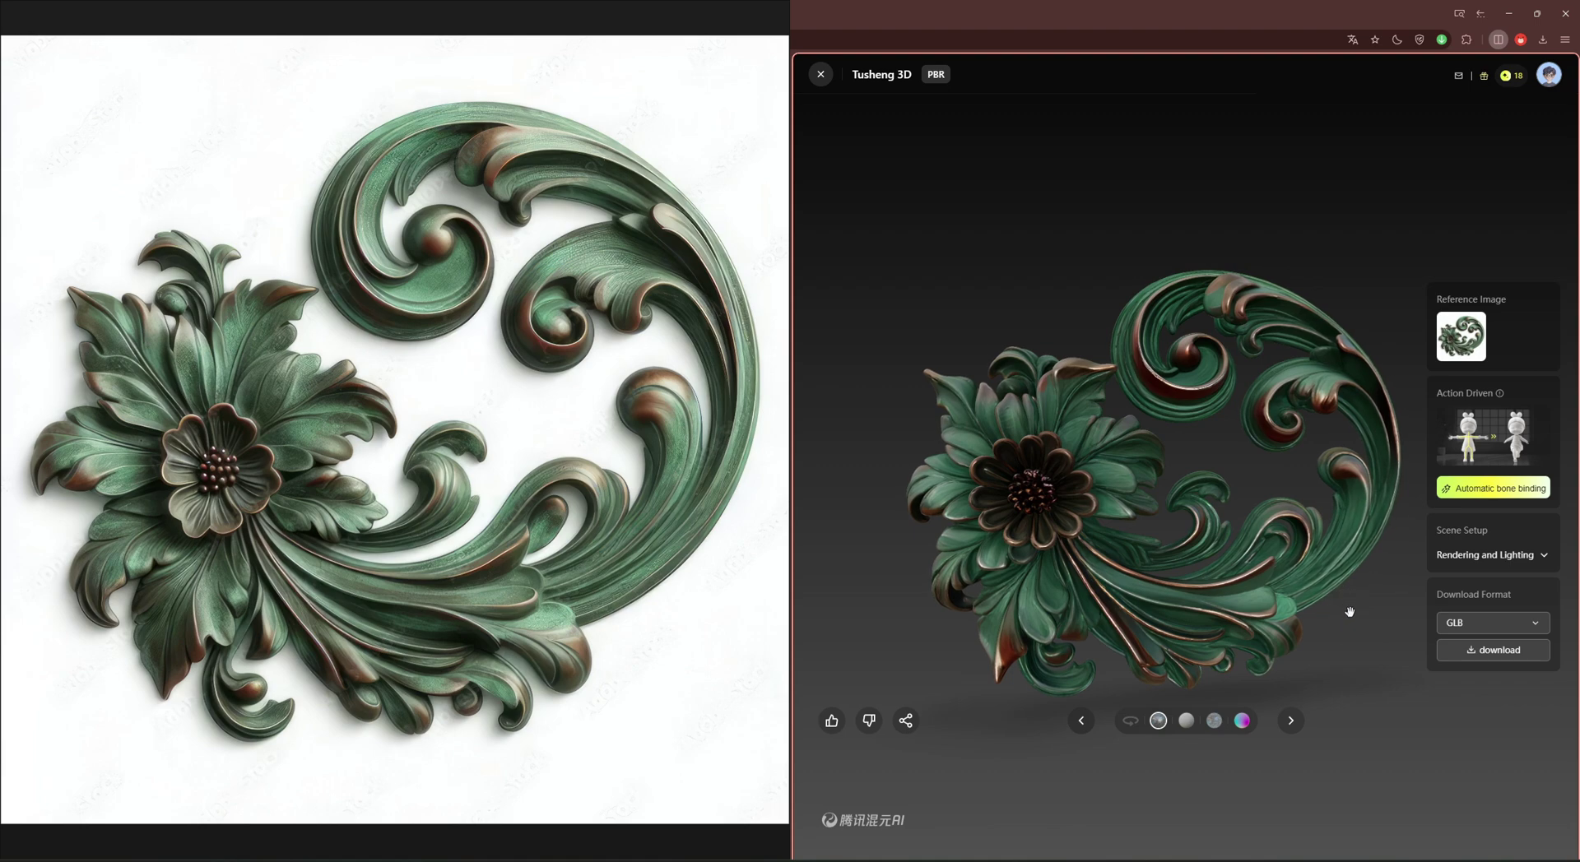
pyautogui.moveTo(1379, 636)
pyautogui.mouseDown()
pyautogui.moveTo(1347, 627)
pyautogui.moveTo(1369, 628)
pyautogui.mouseUp()
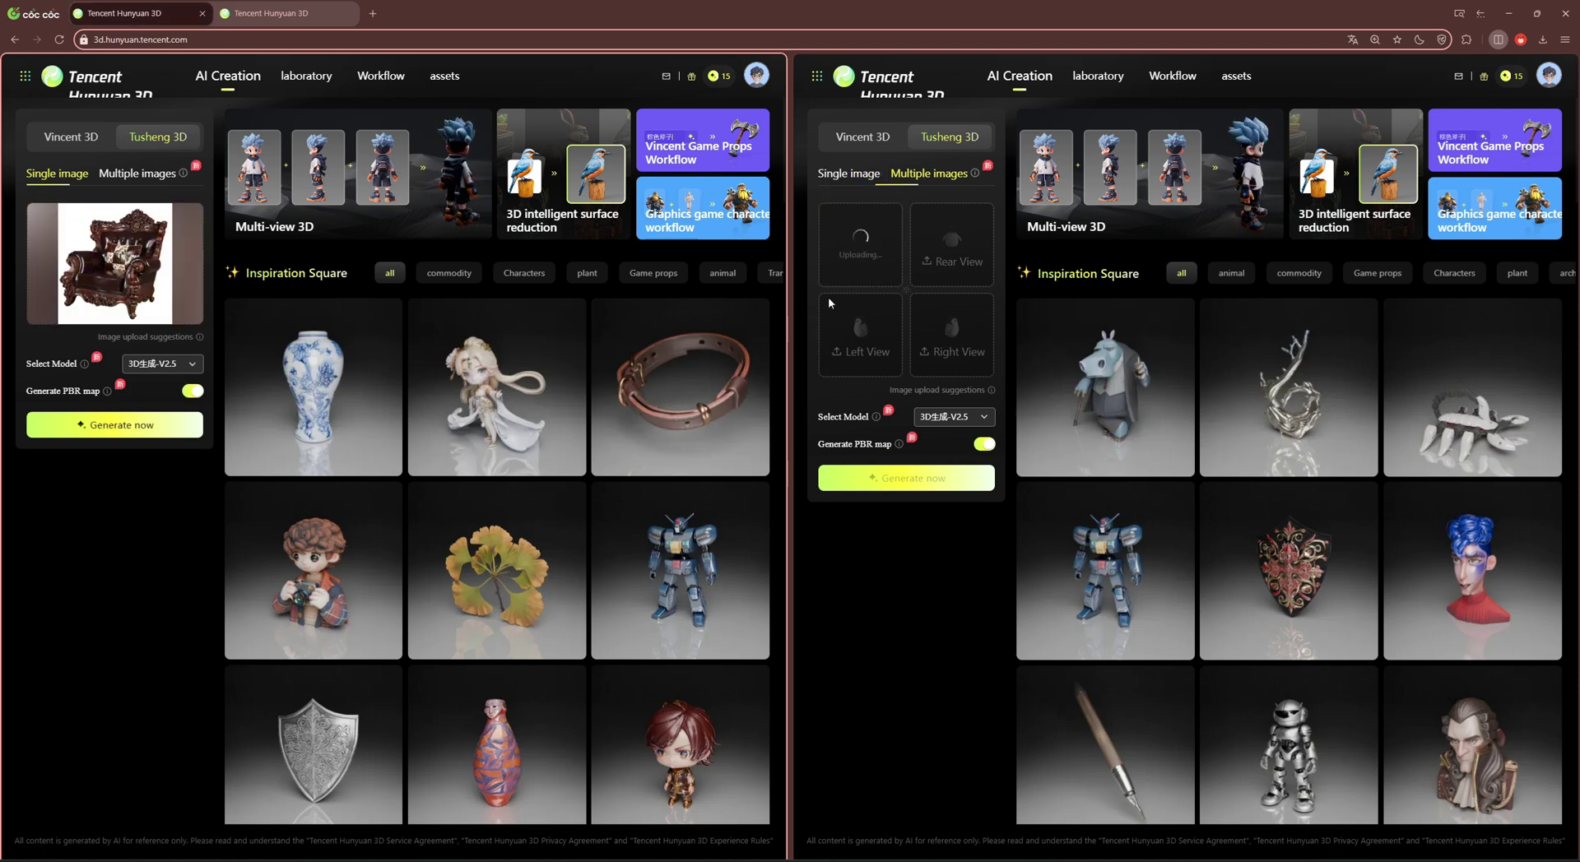
# Add a chair photo as the left view and generate both the single-image and multi-view chairs.
pyautogui.moveTo(829, 303); pyautogui.dragTo(866, 347)
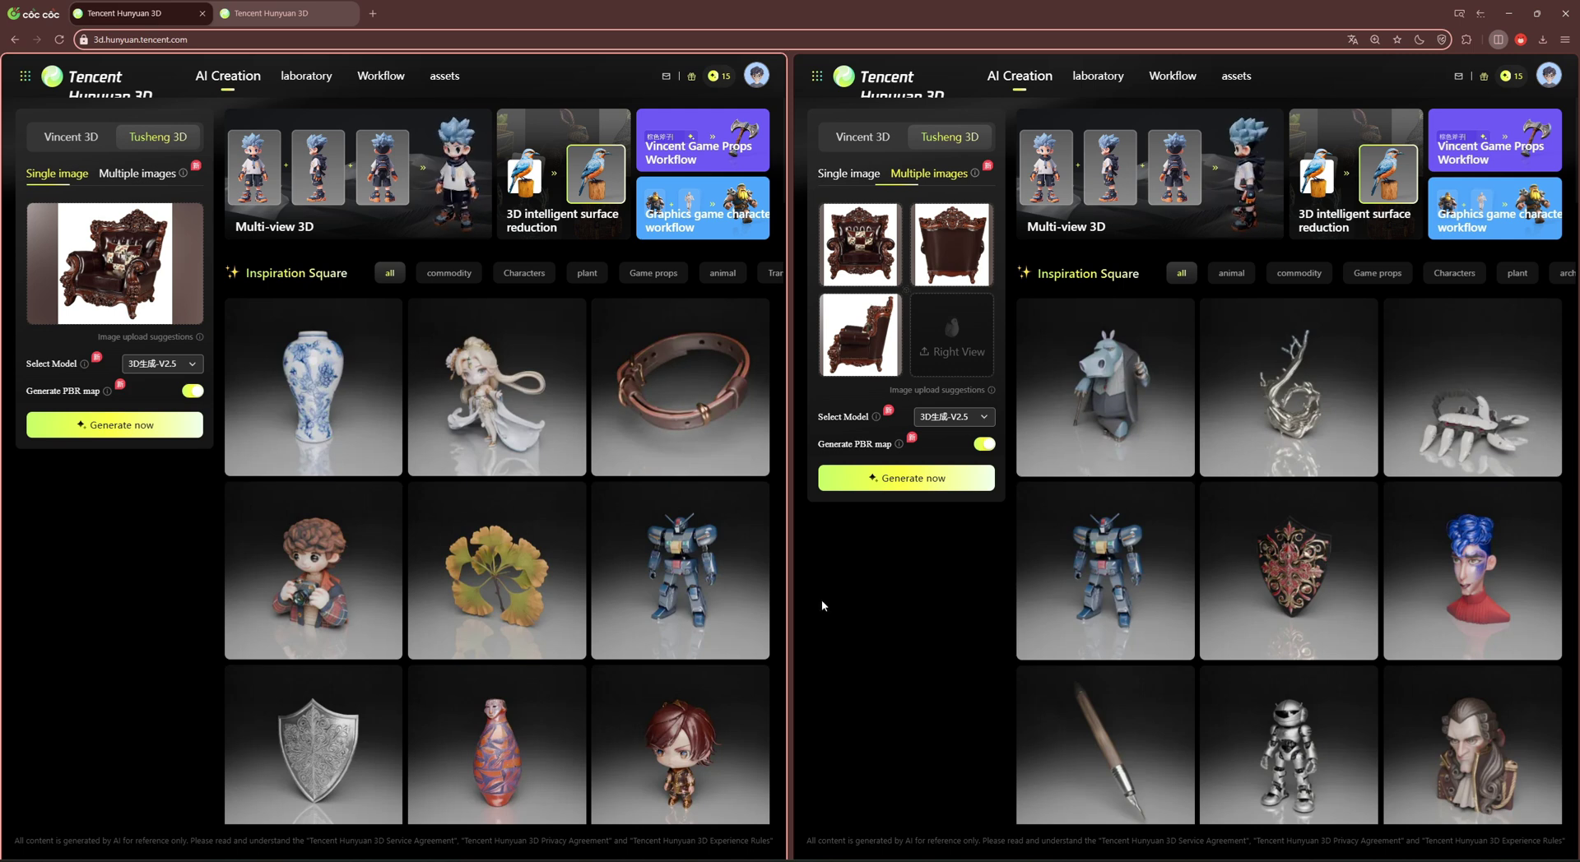
pyautogui.click(114, 424)
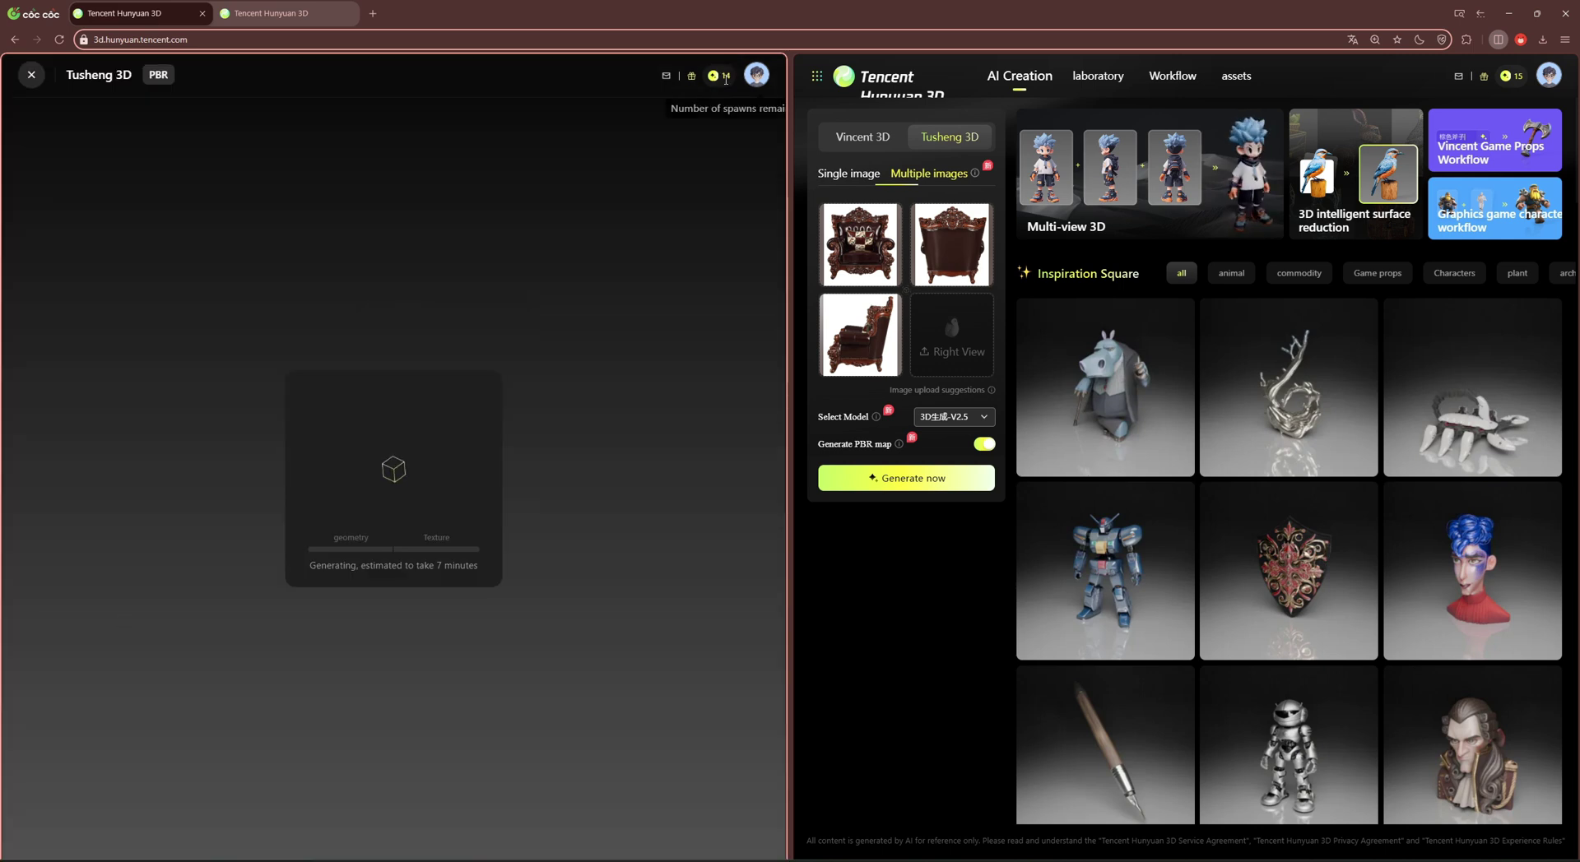
pyautogui.click(928, 481)
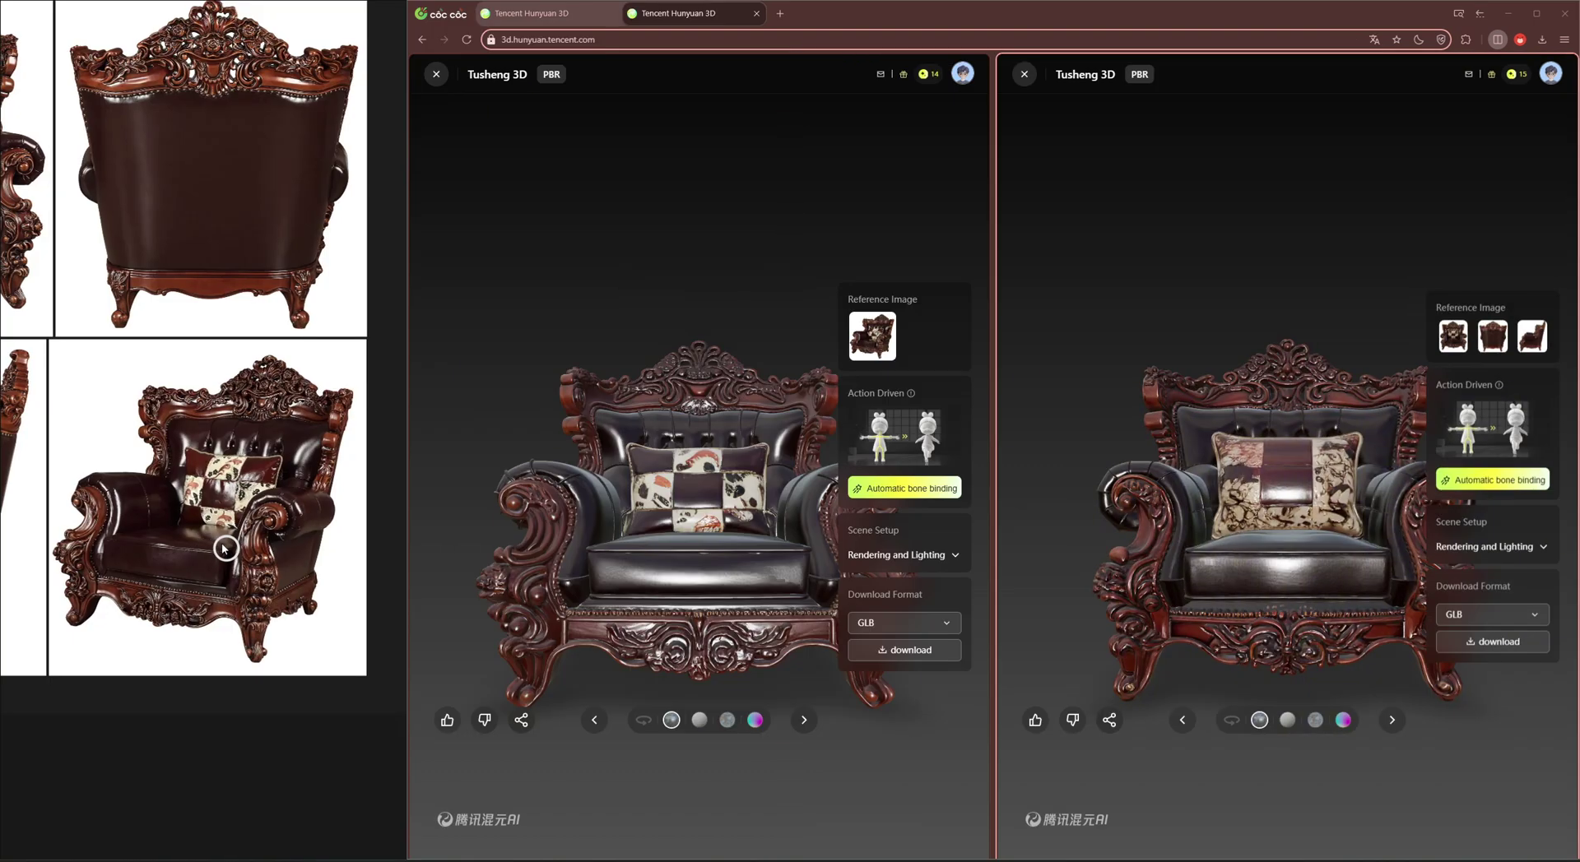
# Rotate both chair models toward angled and frontal views and zoom in.
pyautogui.moveTo(770, 291); pyautogui.dragTo(674, 296)
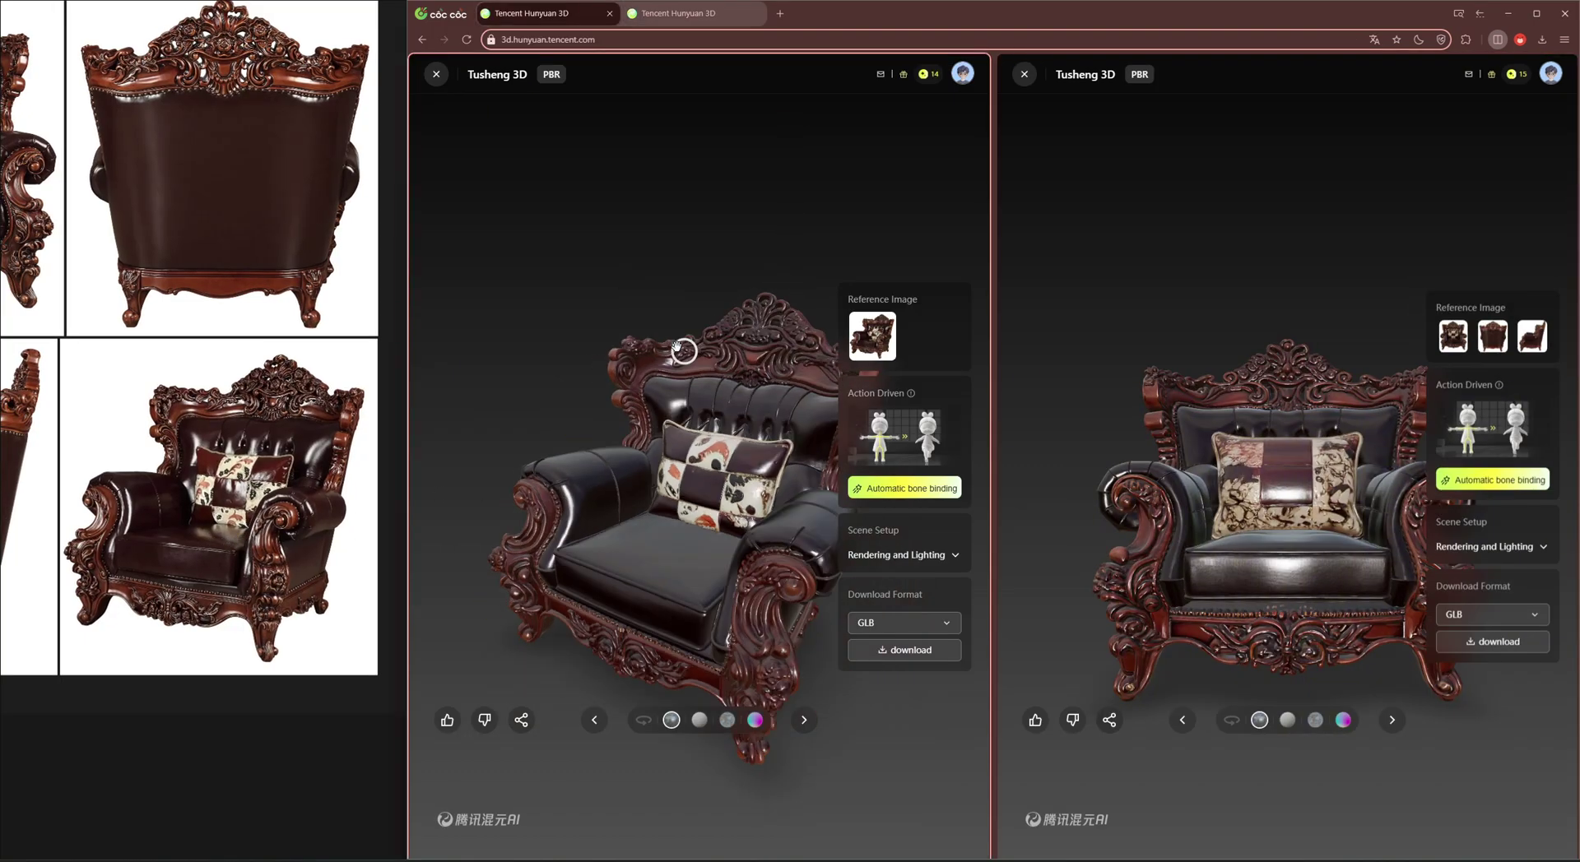
pyautogui.moveTo(1169, 298)
pyautogui.mouseDown()
pyautogui.moveTo(1084, 298)
pyautogui.moveTo(1273, 386)
pyautogui.mouseUp()
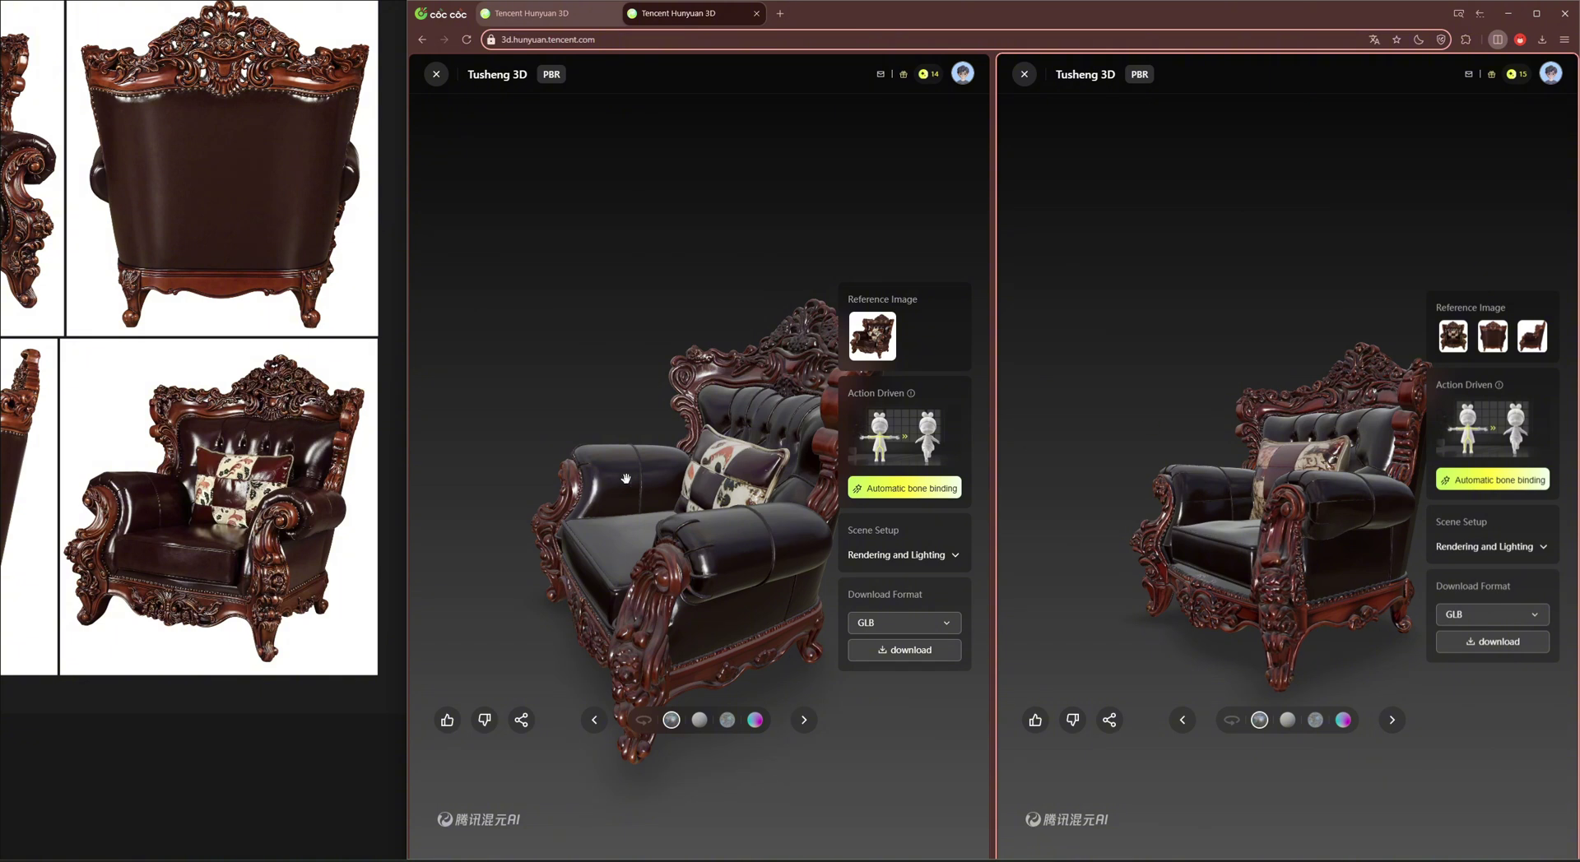
pyautogui.moveTo(625, 478); pyautogui.dragTo(661, 488)
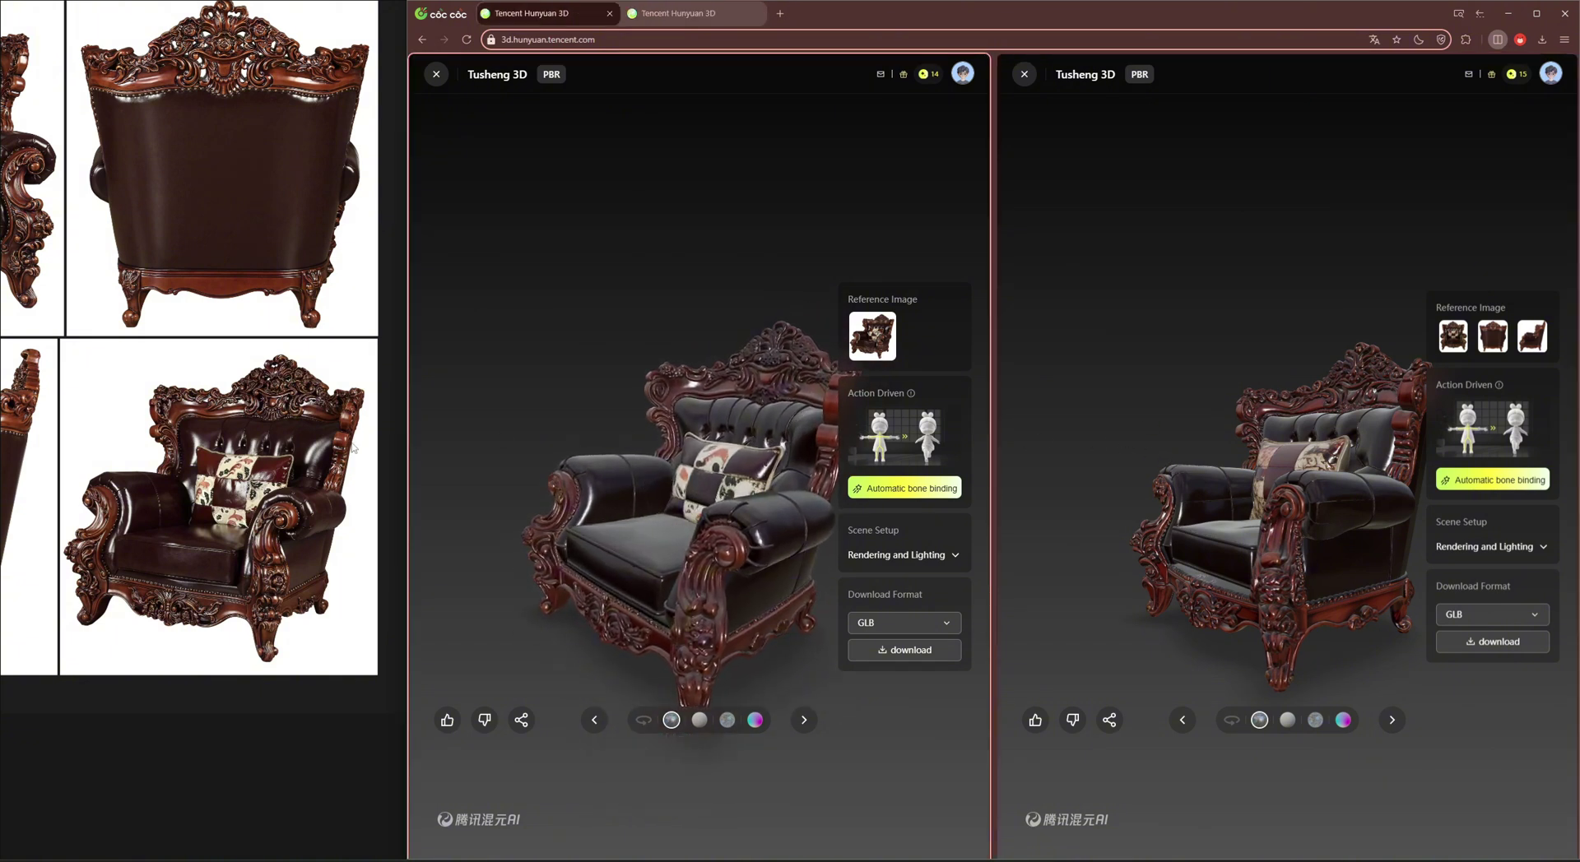
pyautogui.moveTo(1271, 412); pyautogui.dragTo(1279, 381)
pyautogui.scroll(2, 1278, 381)
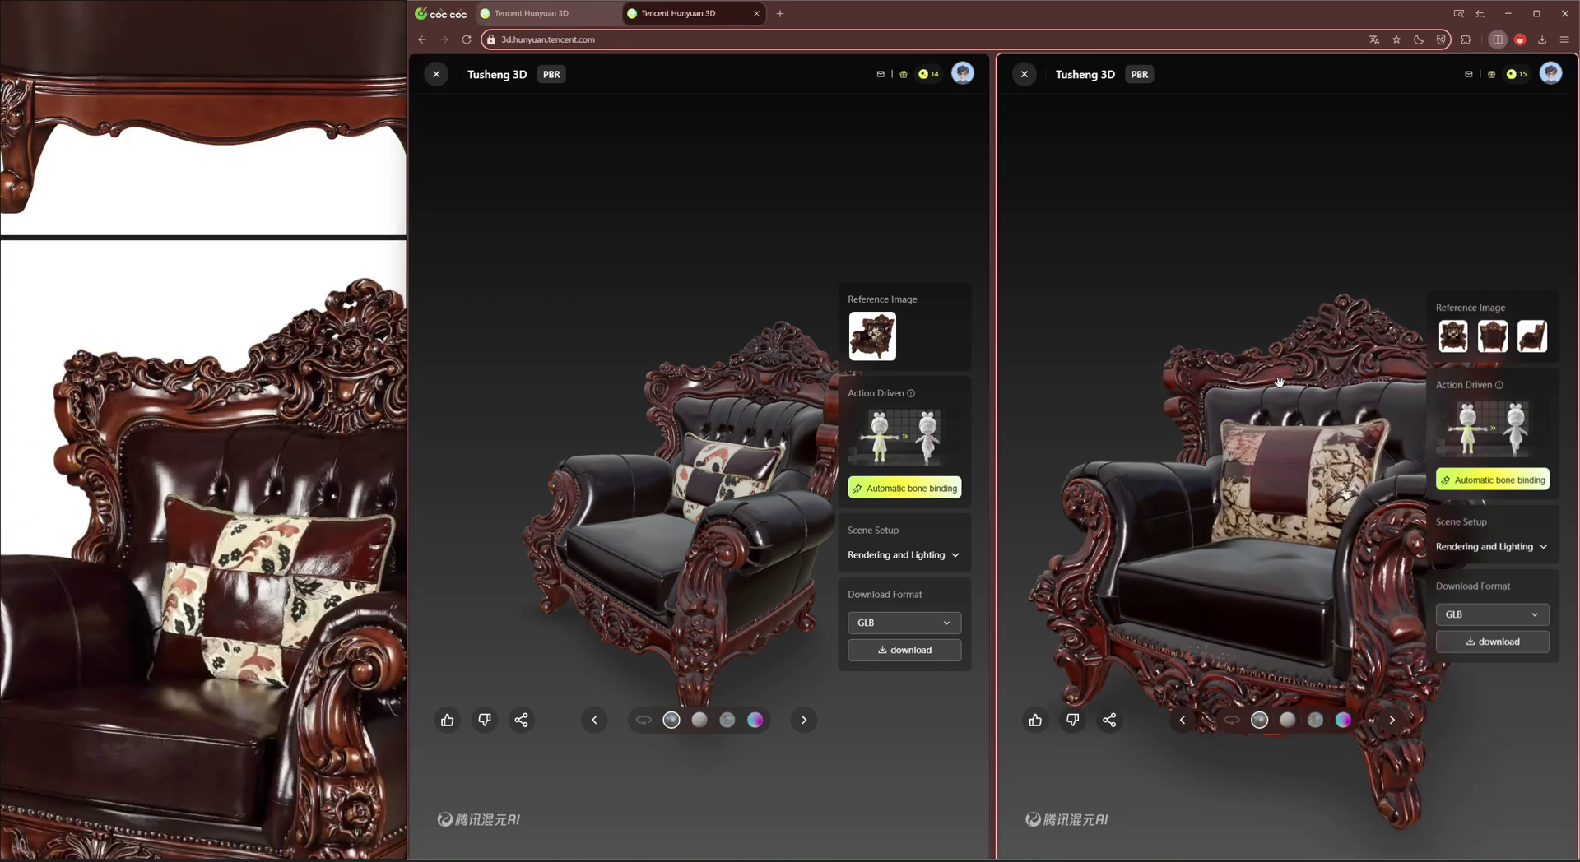
pyautogui.scroll(3, 1279, 381)
pyautogui.scroll(2, 676, 367)
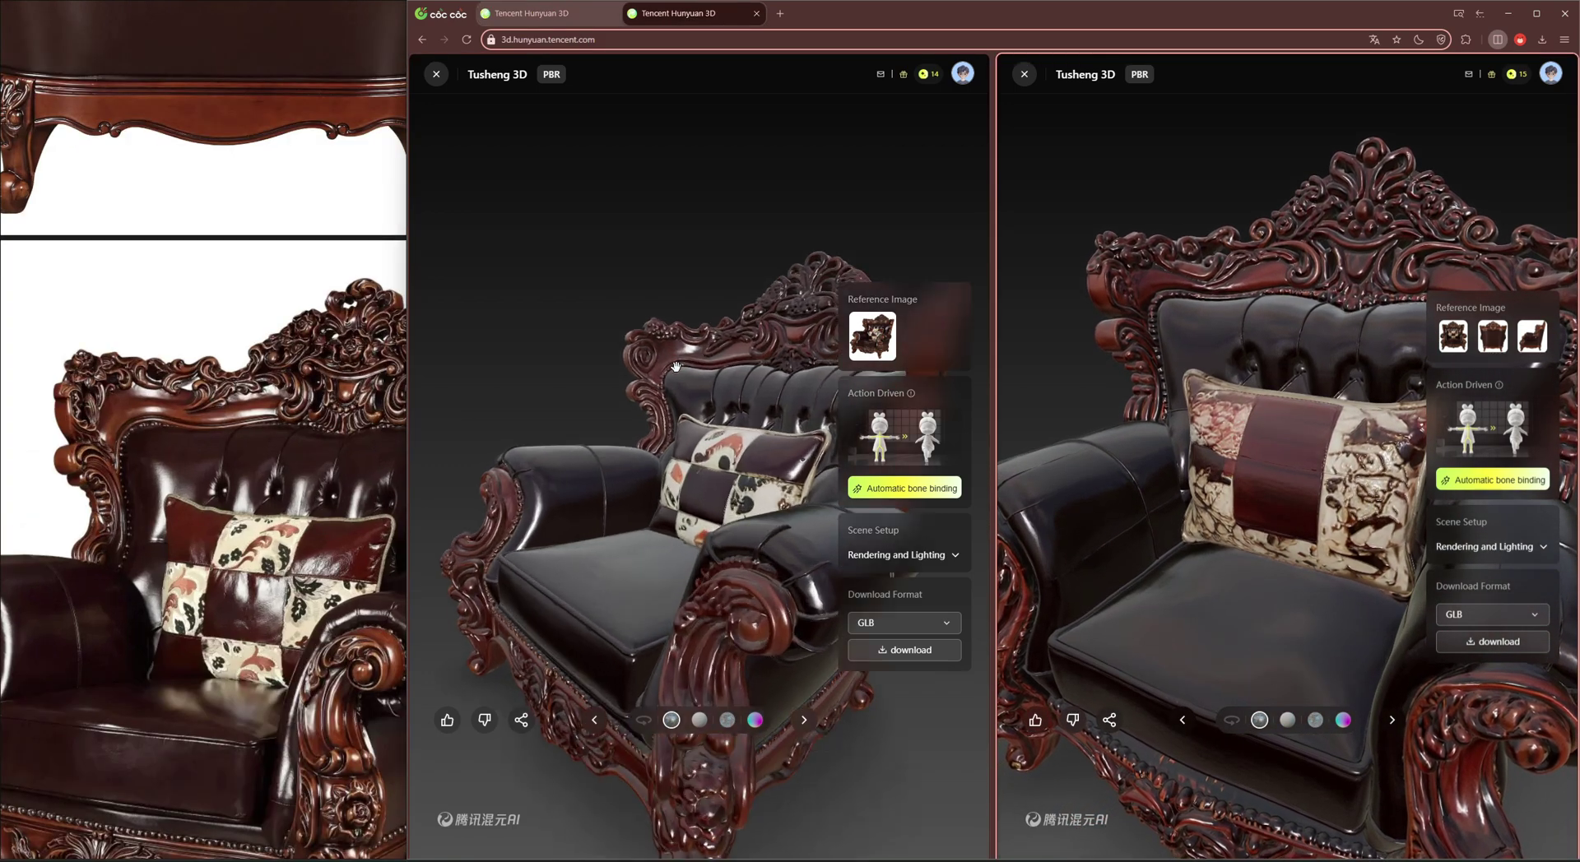
pyautogui.scroll(2, 675, 367)
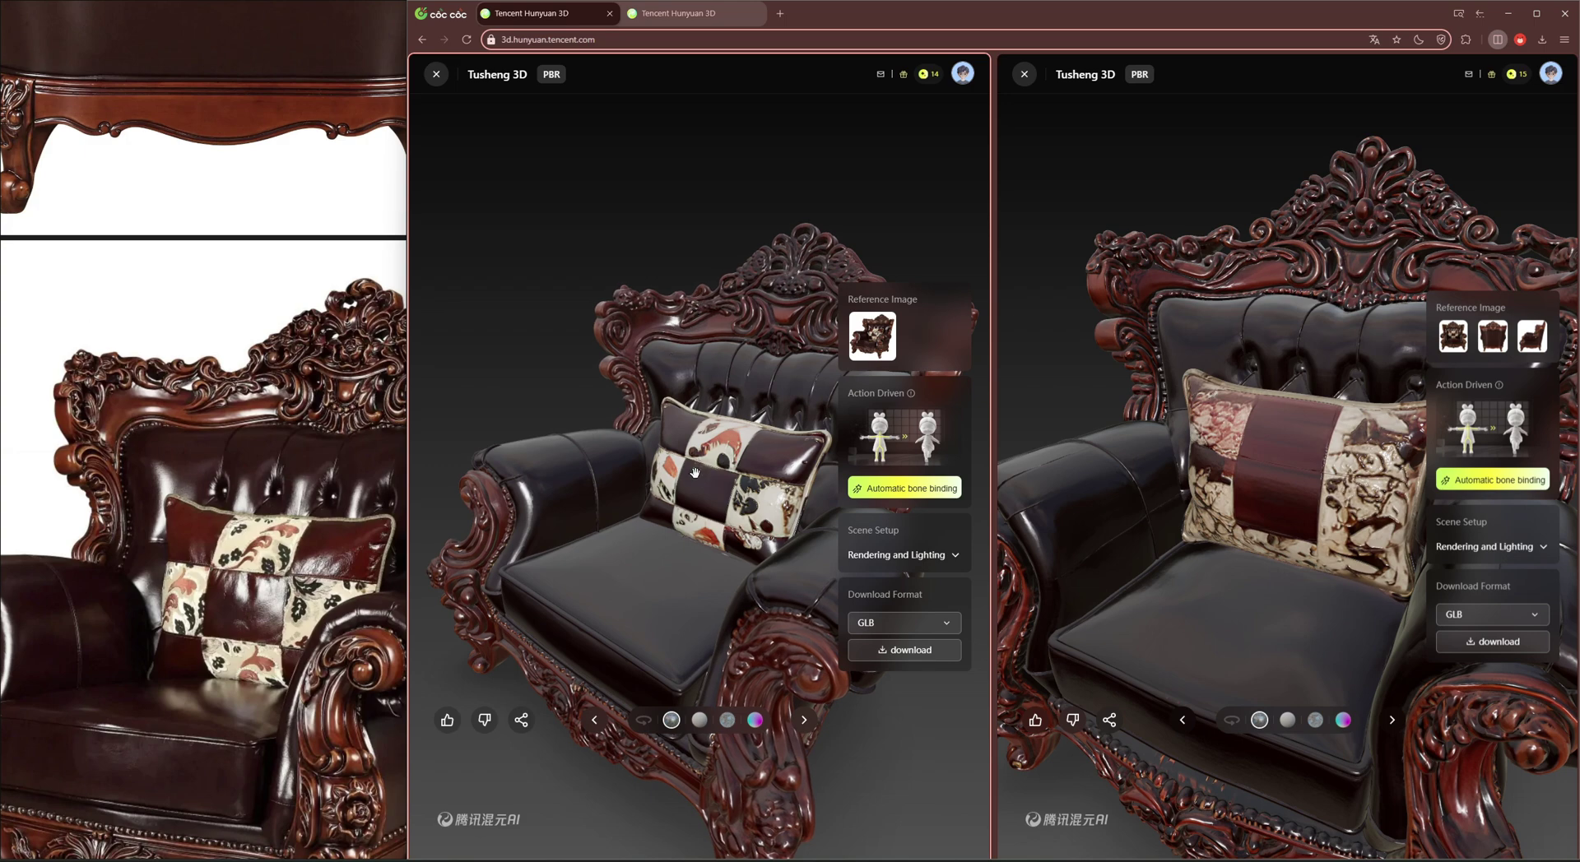
# Orbit both chairs around to their backs and sides to compare the two results.
pyautogui.moveTo(766, 669); pyautogui.dragTo(762, 617)
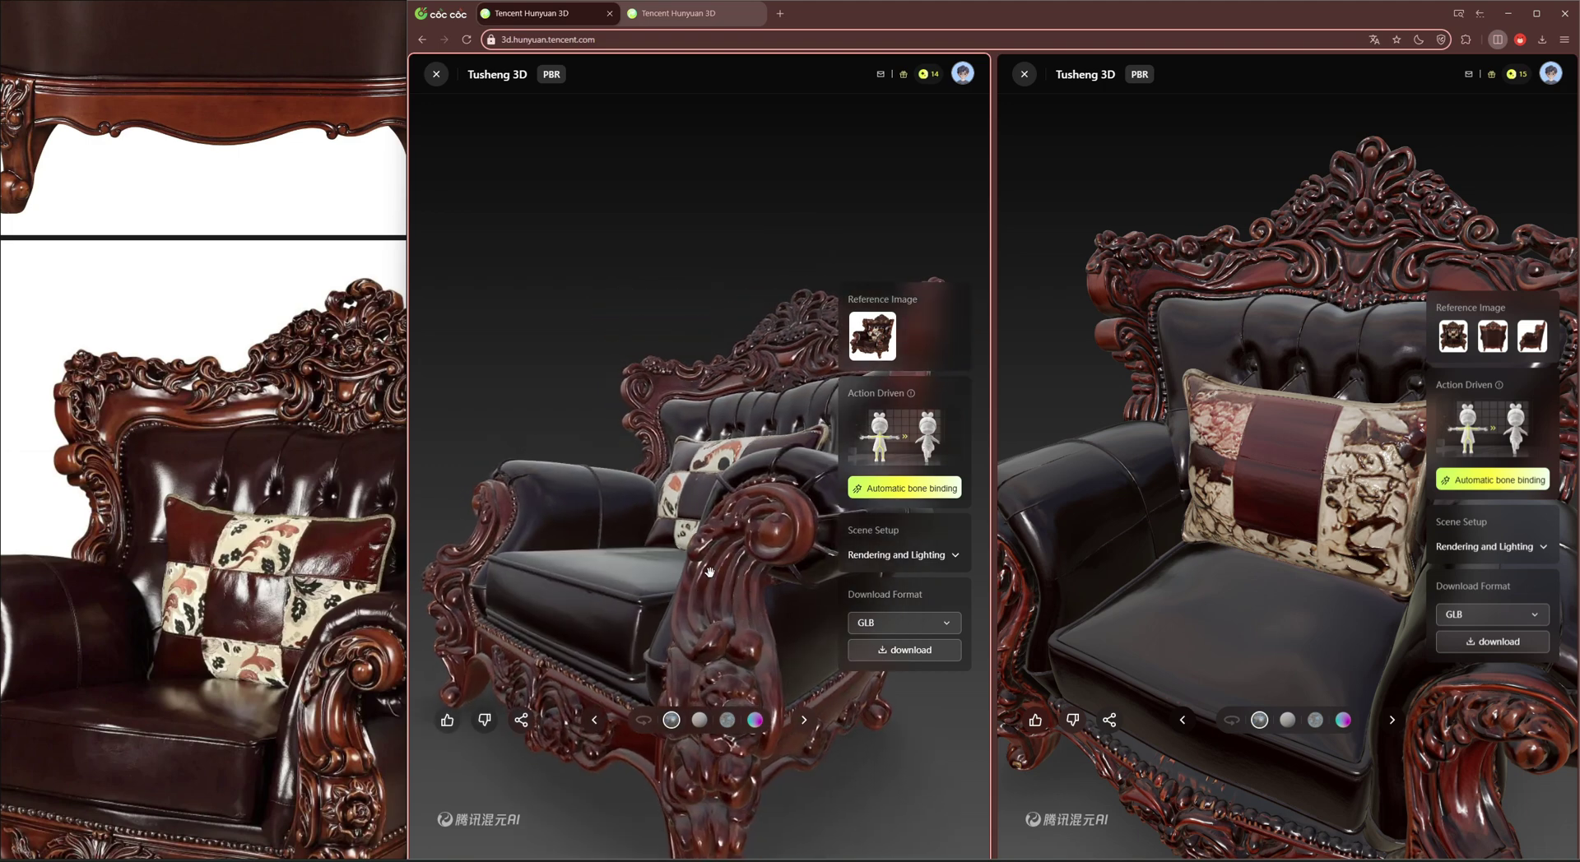
pyautogui.moveTo(1252, 642)
pyautogui.mouseDown()
pyautogui.moveTo(1199, 561)
pyautogui.moveTo(1251, 282)
pyautogui.mouseUp()
pyautogui.moveTo(659, 527)
pyautogui.mouseDown()
pyautogui.moveTo(724, 322)
pyautogui.moveTo(521, 324)
pyautogui.mouseUp()
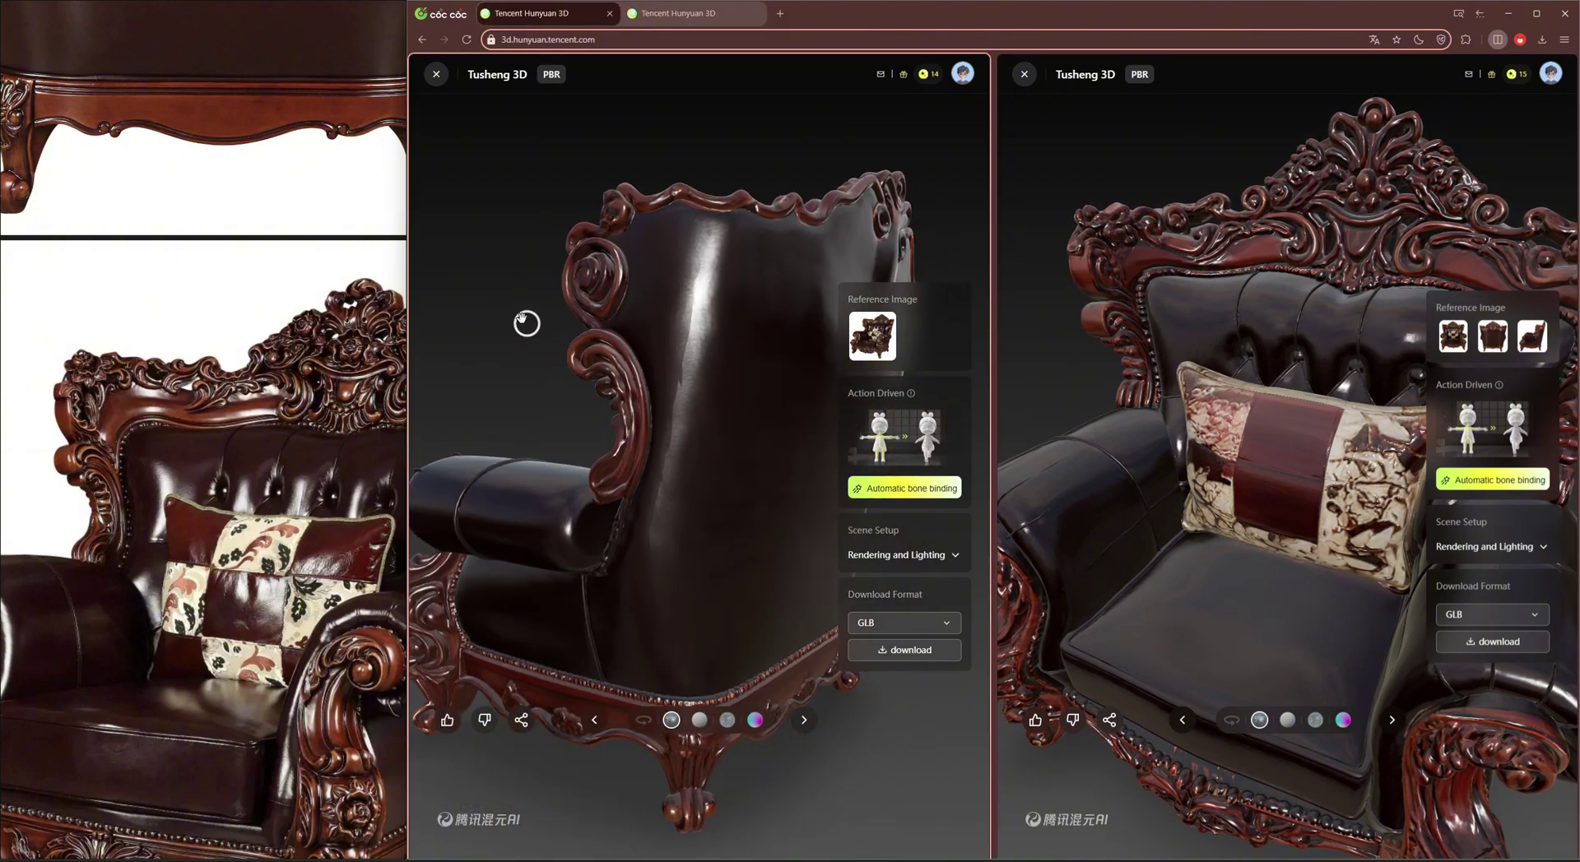
pyautogui.moveTo(1169, 305); pyautogui.dragTo(1099, 278)
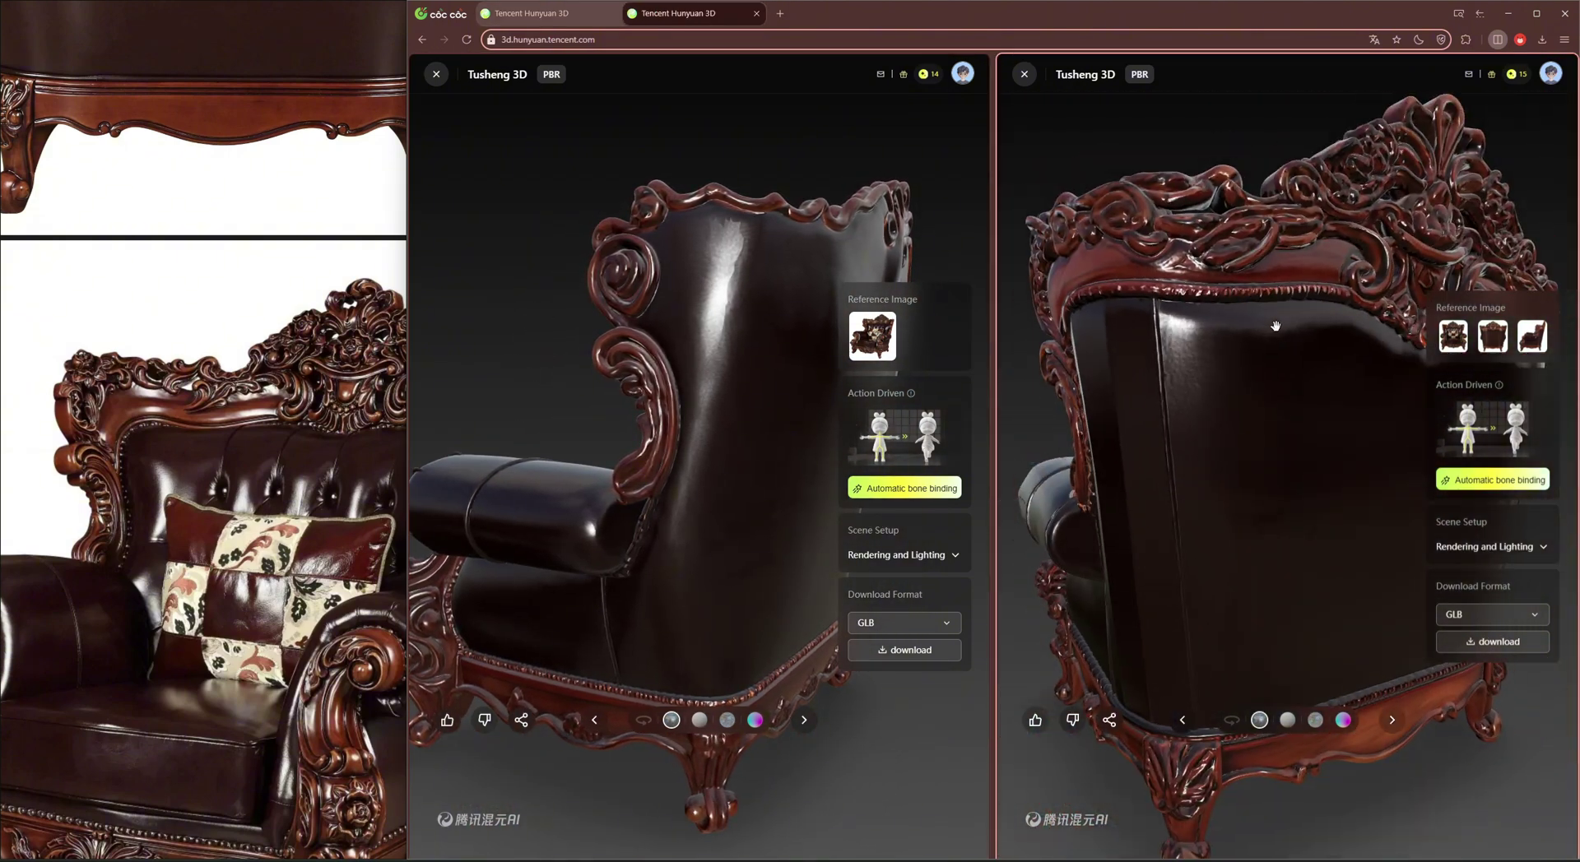
pyautogui.moveTo(707, 369)
pyautogui.mouseDown()
pyautogui.moveTo(726, 366)
pyautogui.moveTo(663, 352)
pyautogui.mouseUp()
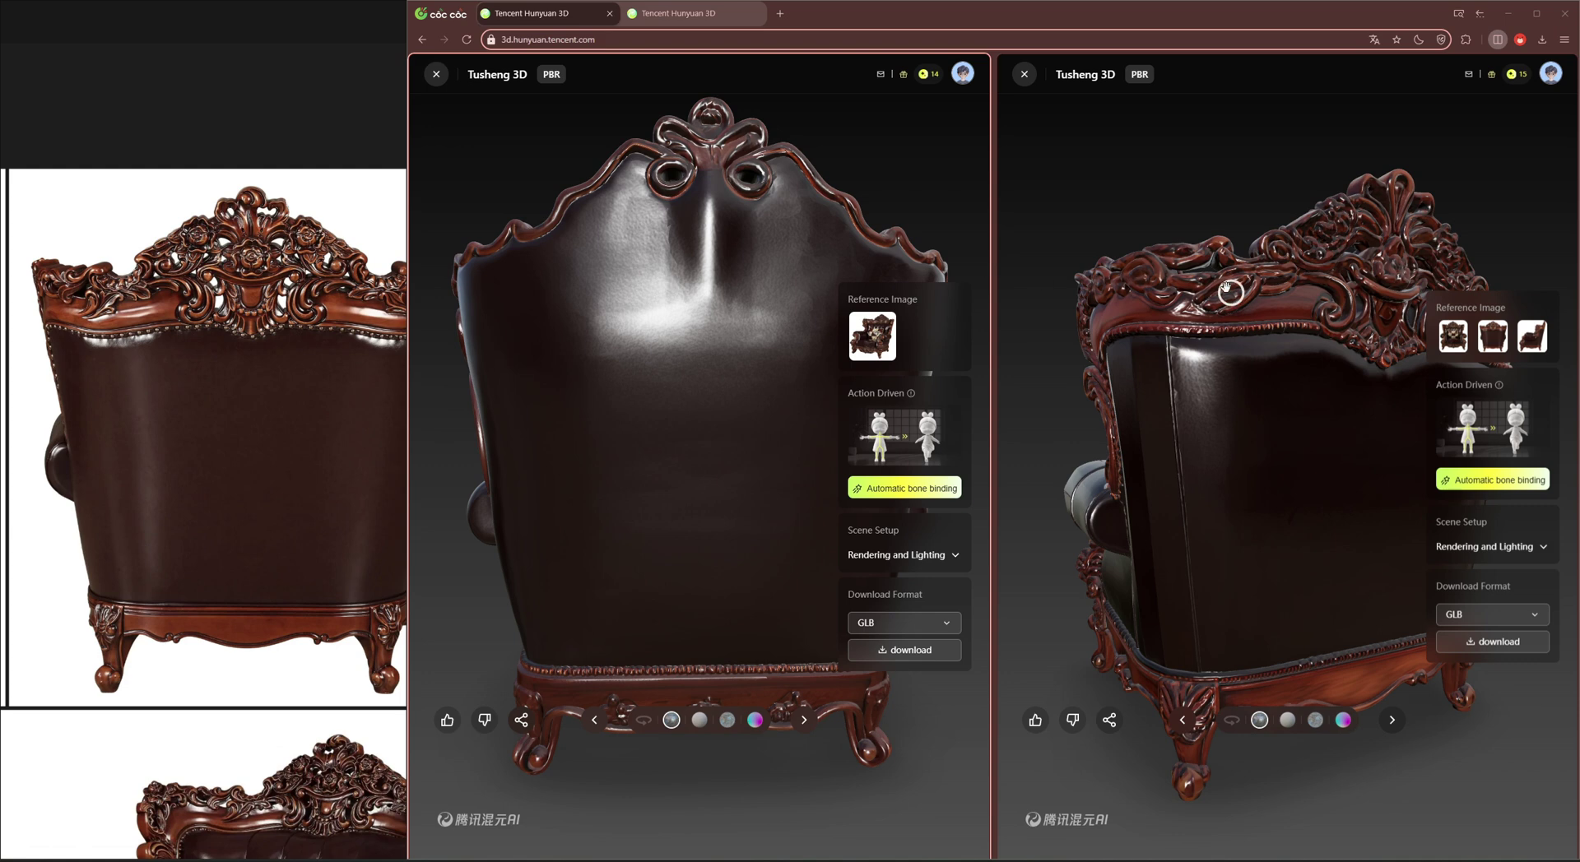
pyautogui.moveTo(1232, 293); pyautogui.dragTo(1161, 268)
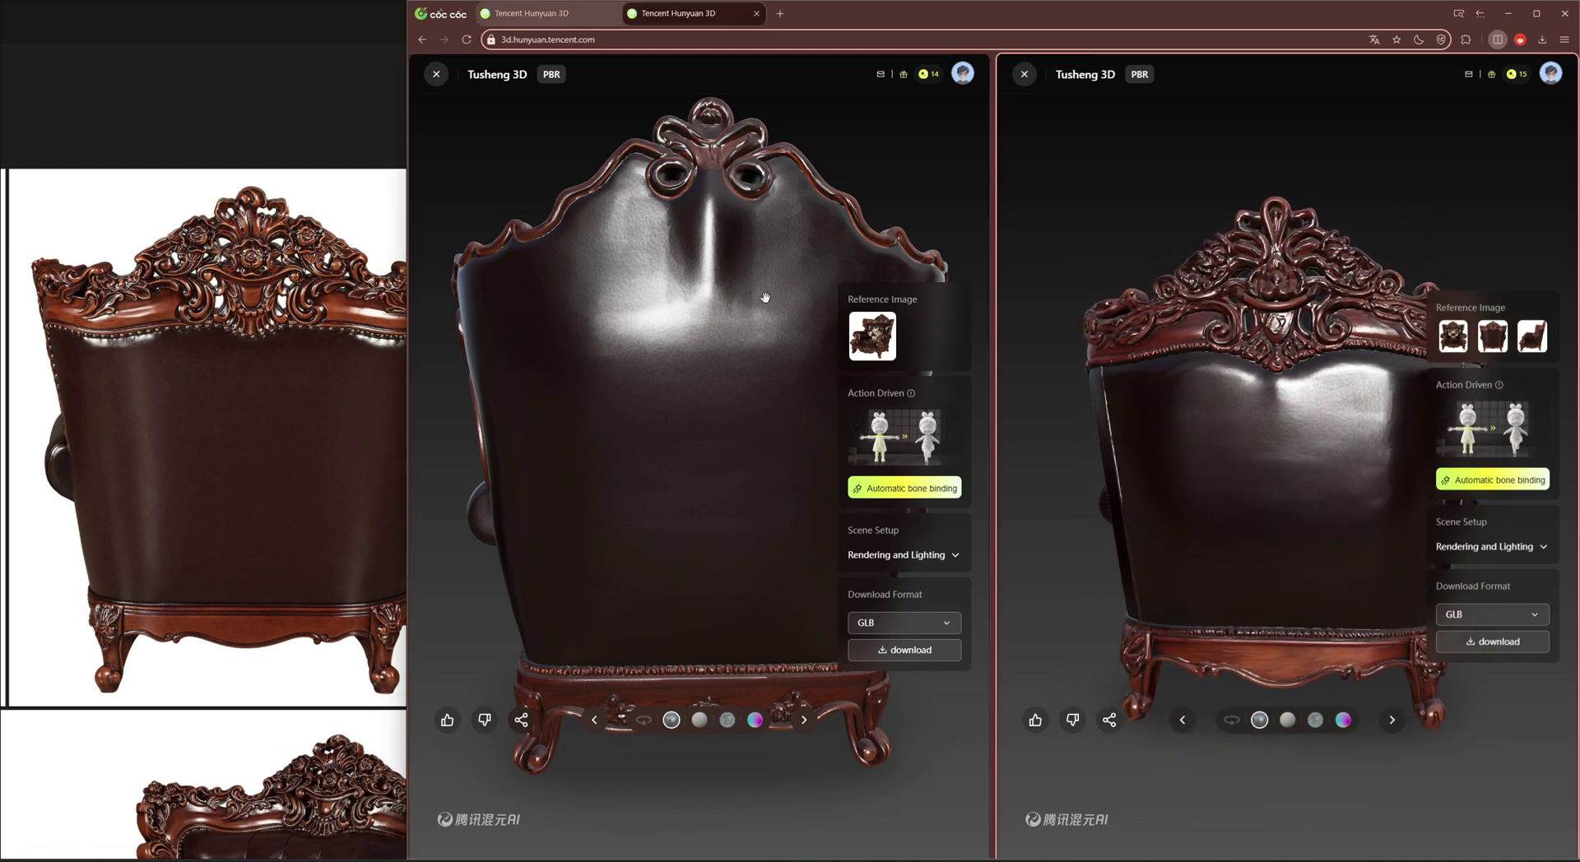
pyautogui.moveTo(591, 366); pyautogui.dragTo(790, 371)
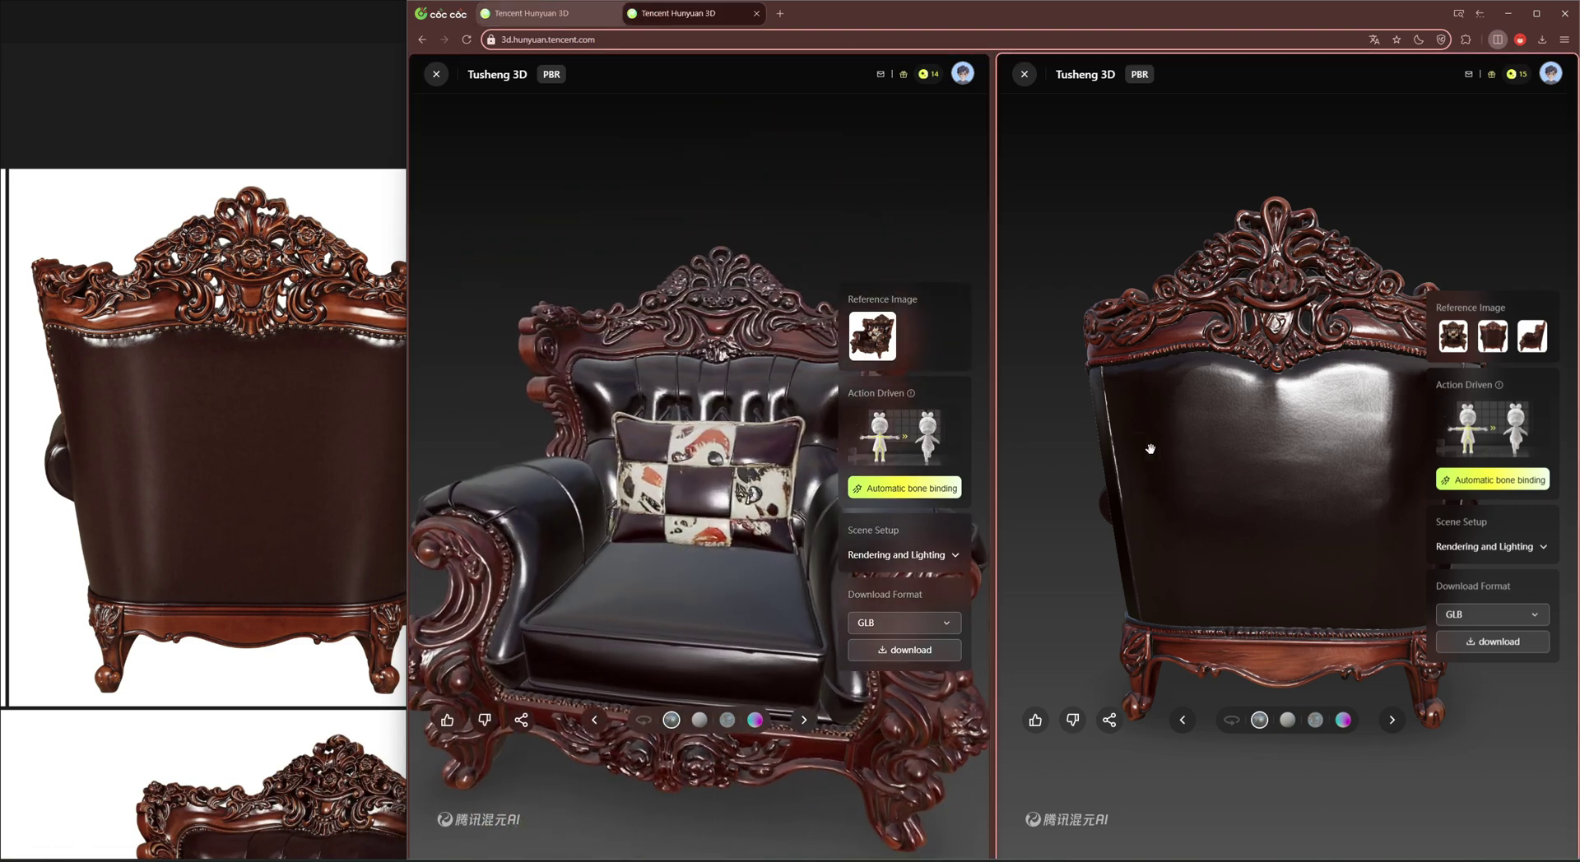
pyautogui.moveTo(1152, 453); pyautogui.dragTo(1316, 458)
pyautogui.scroll(-5, 290, 592)
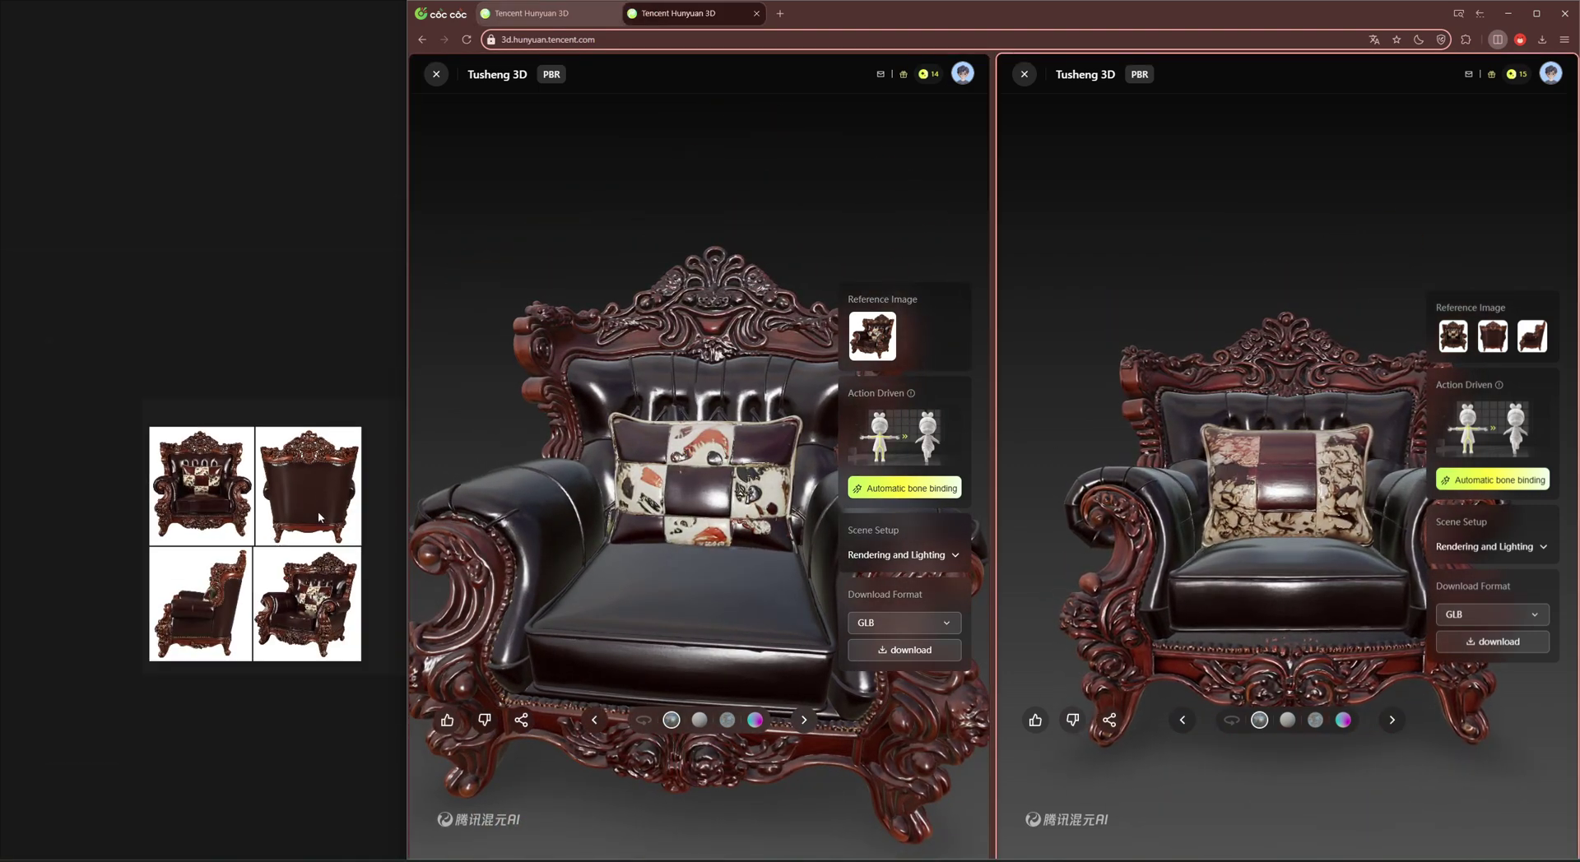
pyautogui.scroll(5, 187, 482)
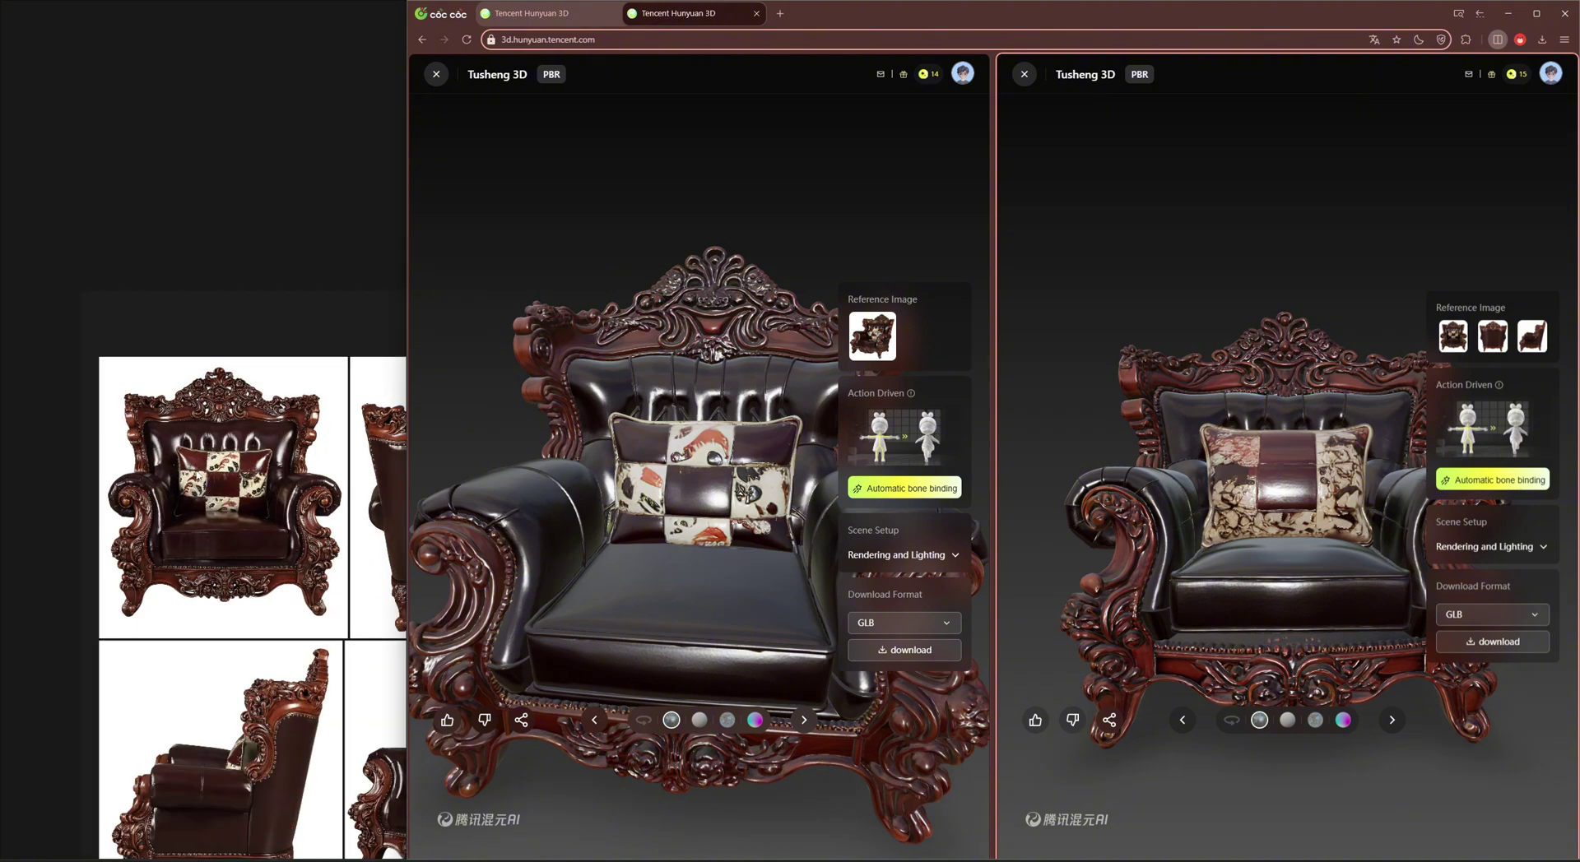
pyautogui.scroll(5, 1268, 485)
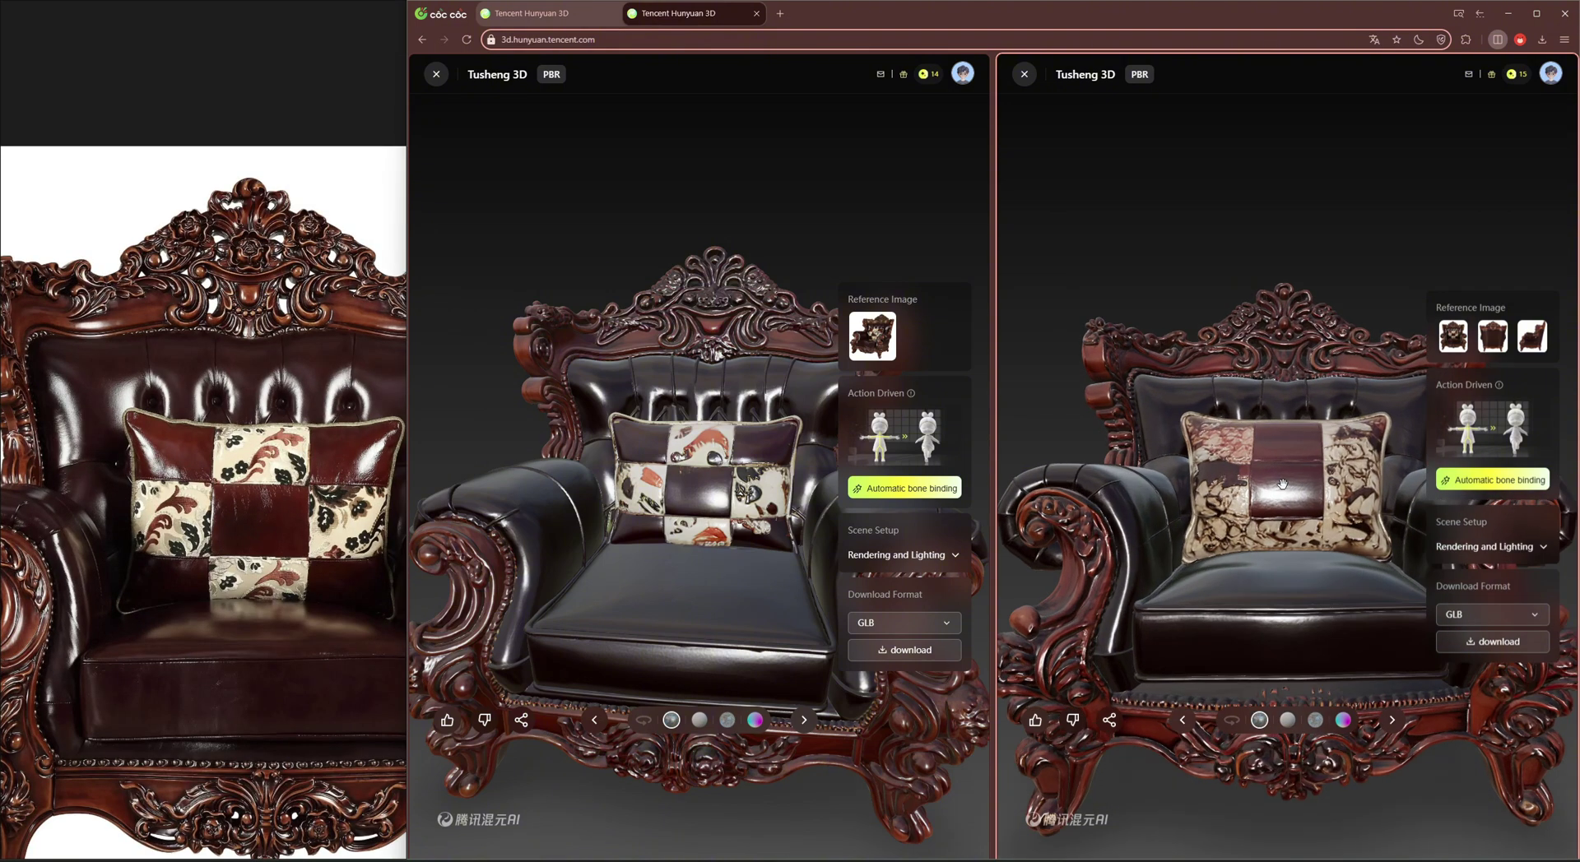
pyautogui.scroll(-3, 219, 411)
pyautogui.scroll(-1, 218, 412)
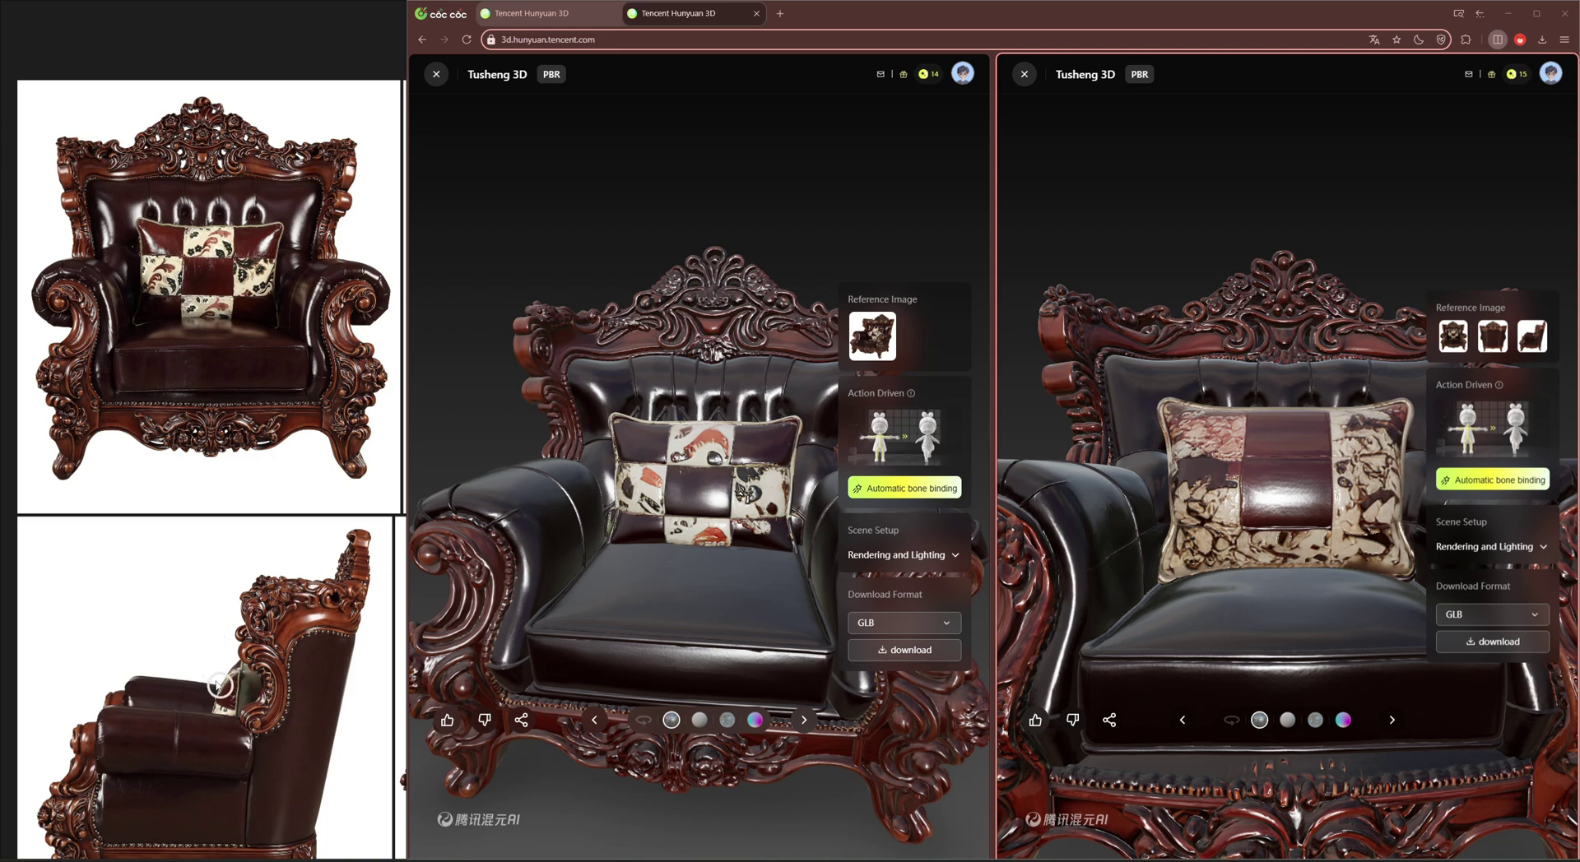
pyautogui.scroll(3, 247, 650)
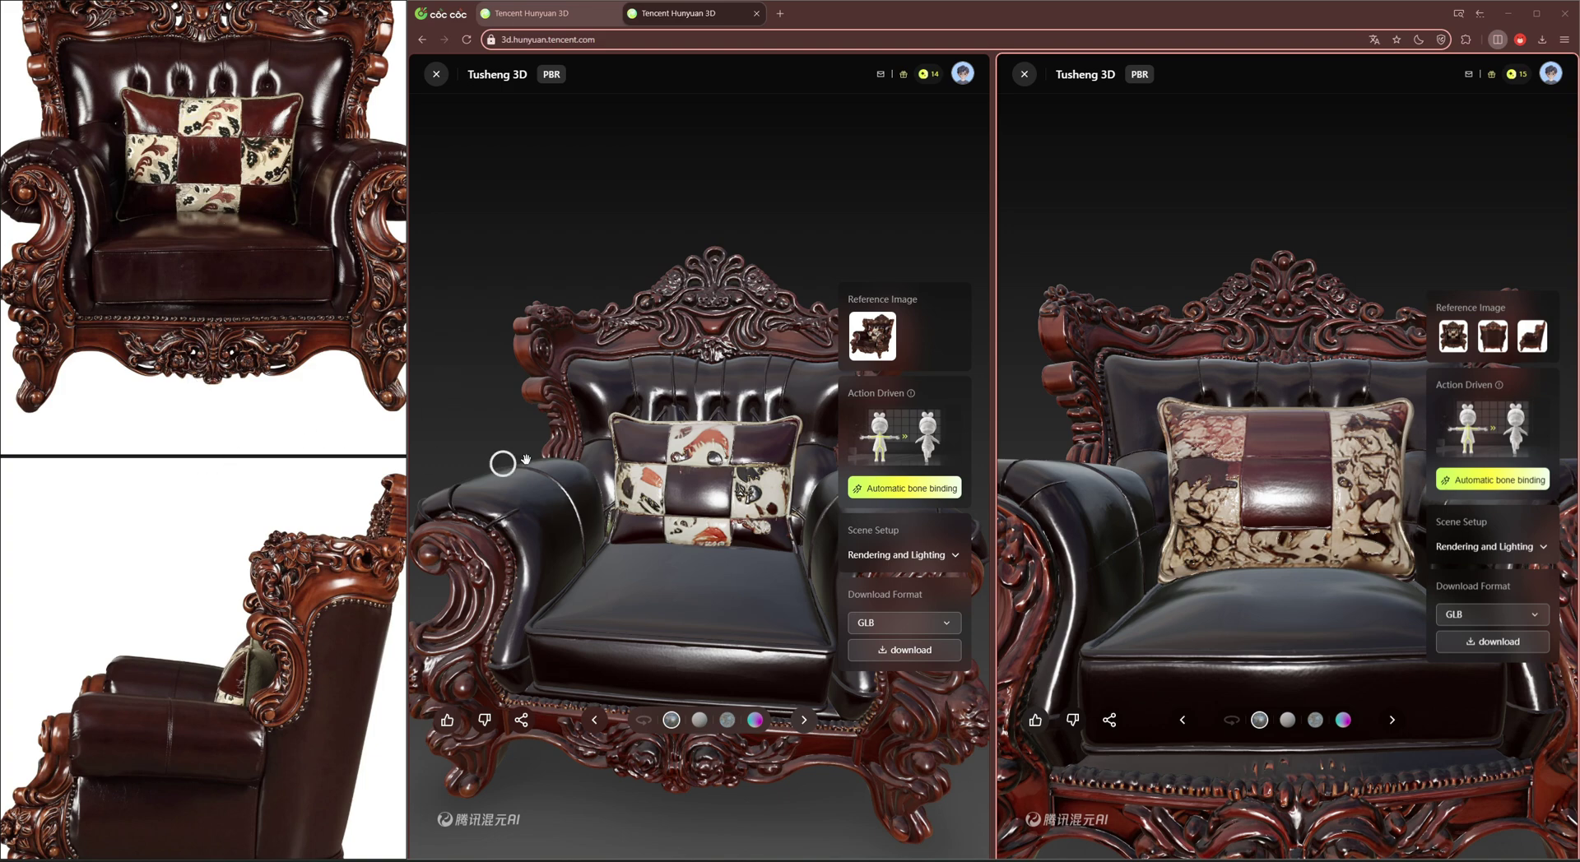
pyautogui.scroll(-2, 176, 430)
pyautogui.scroll(-2, 123, 434)
pyautogui.scroll(3, 123, 435)
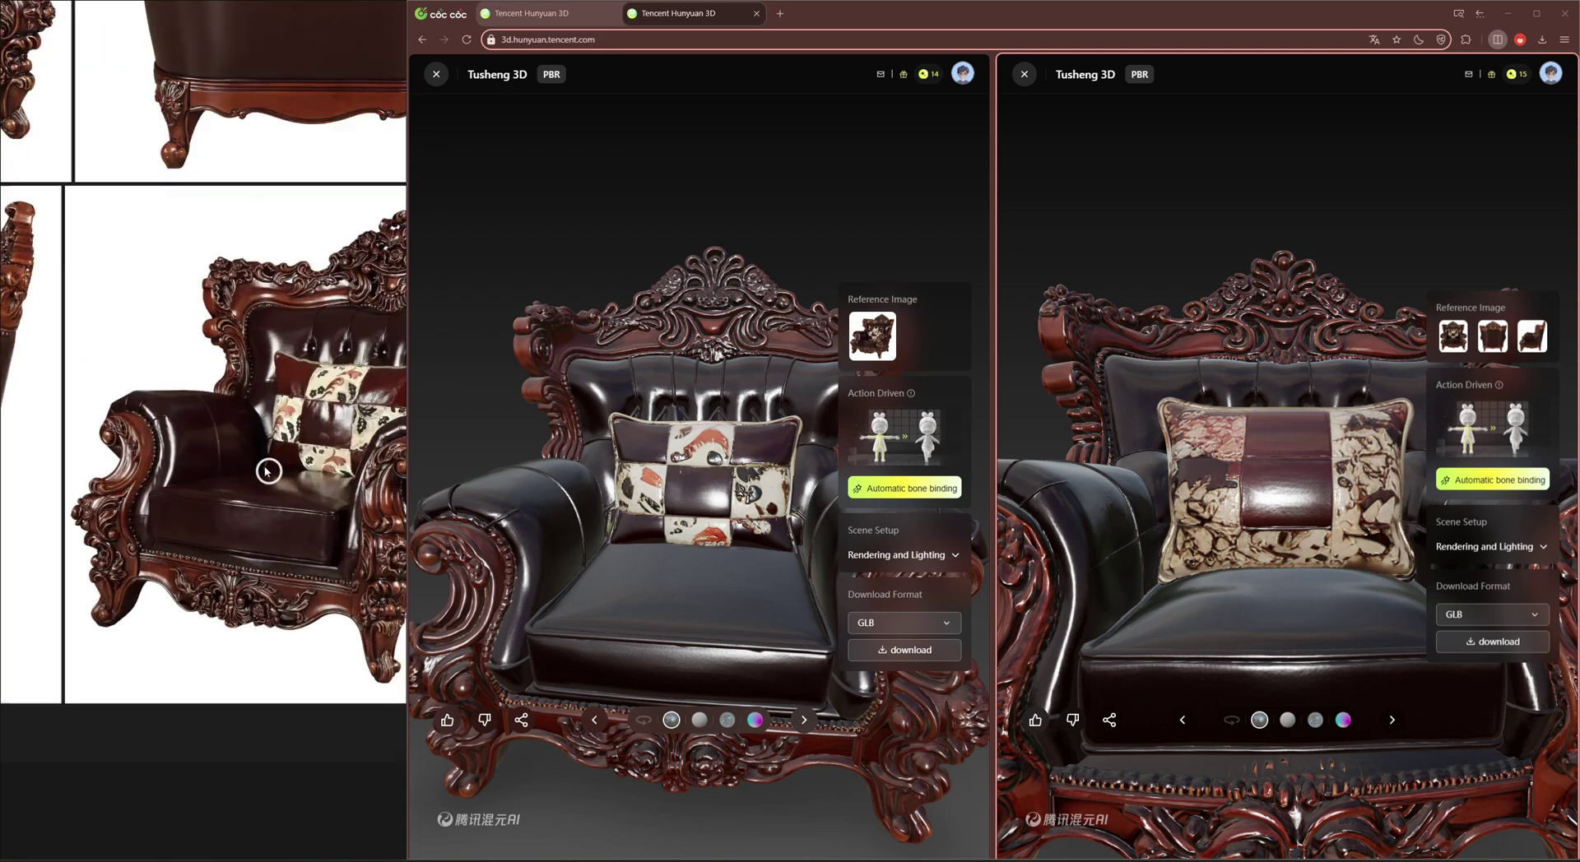
pyautogui.scroll(2, 194, 381)
pyautogui.scroll(2, 290, 374)
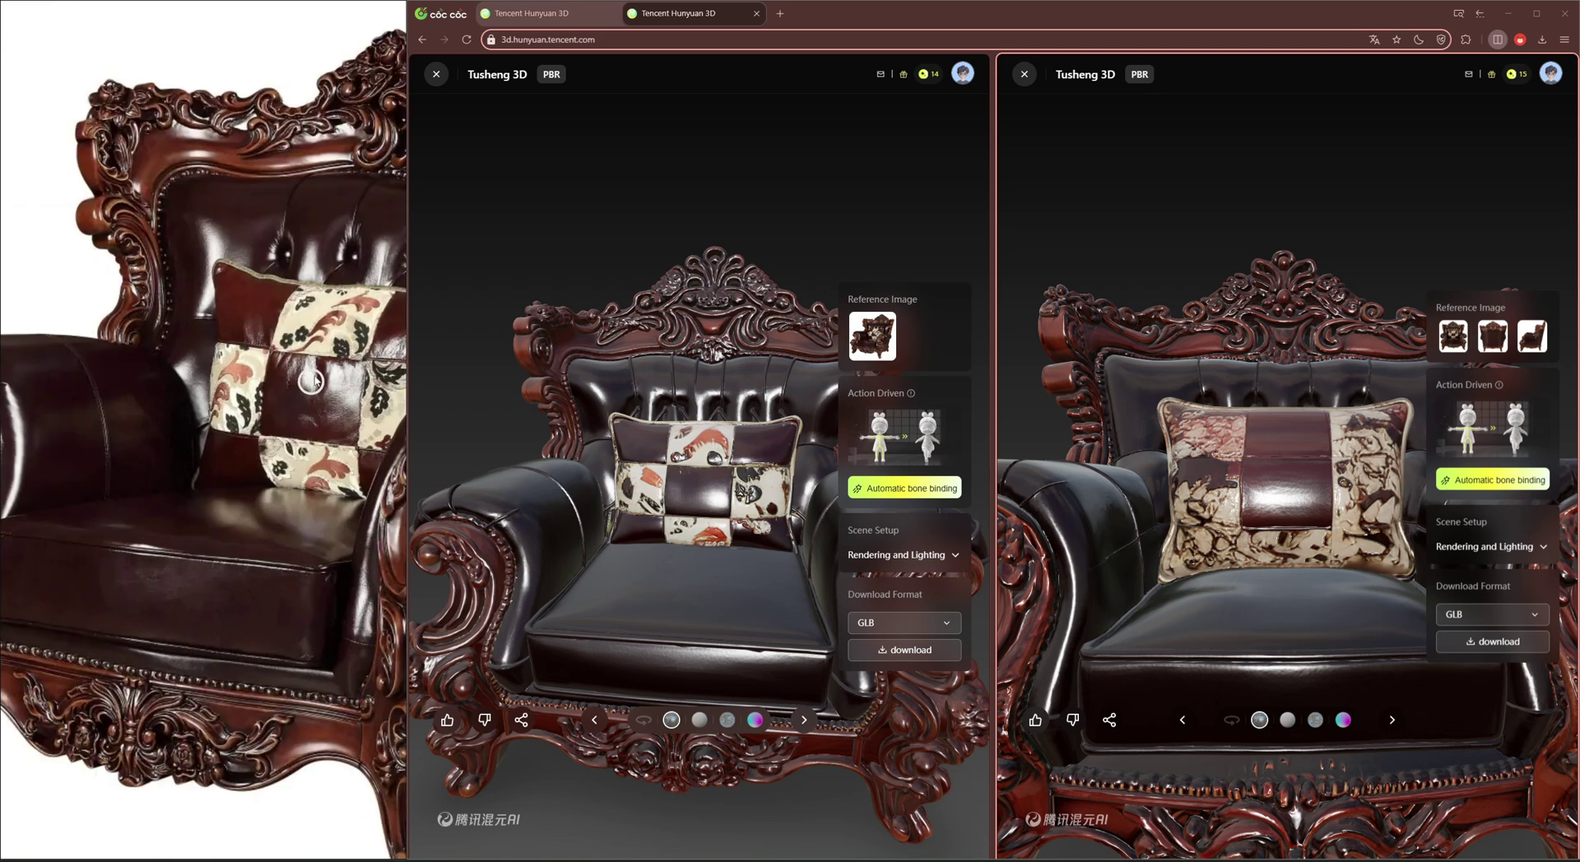
pyautogui.scroll(-3, 325, 418)
pyautogui.scroll(-2, 325, 422)
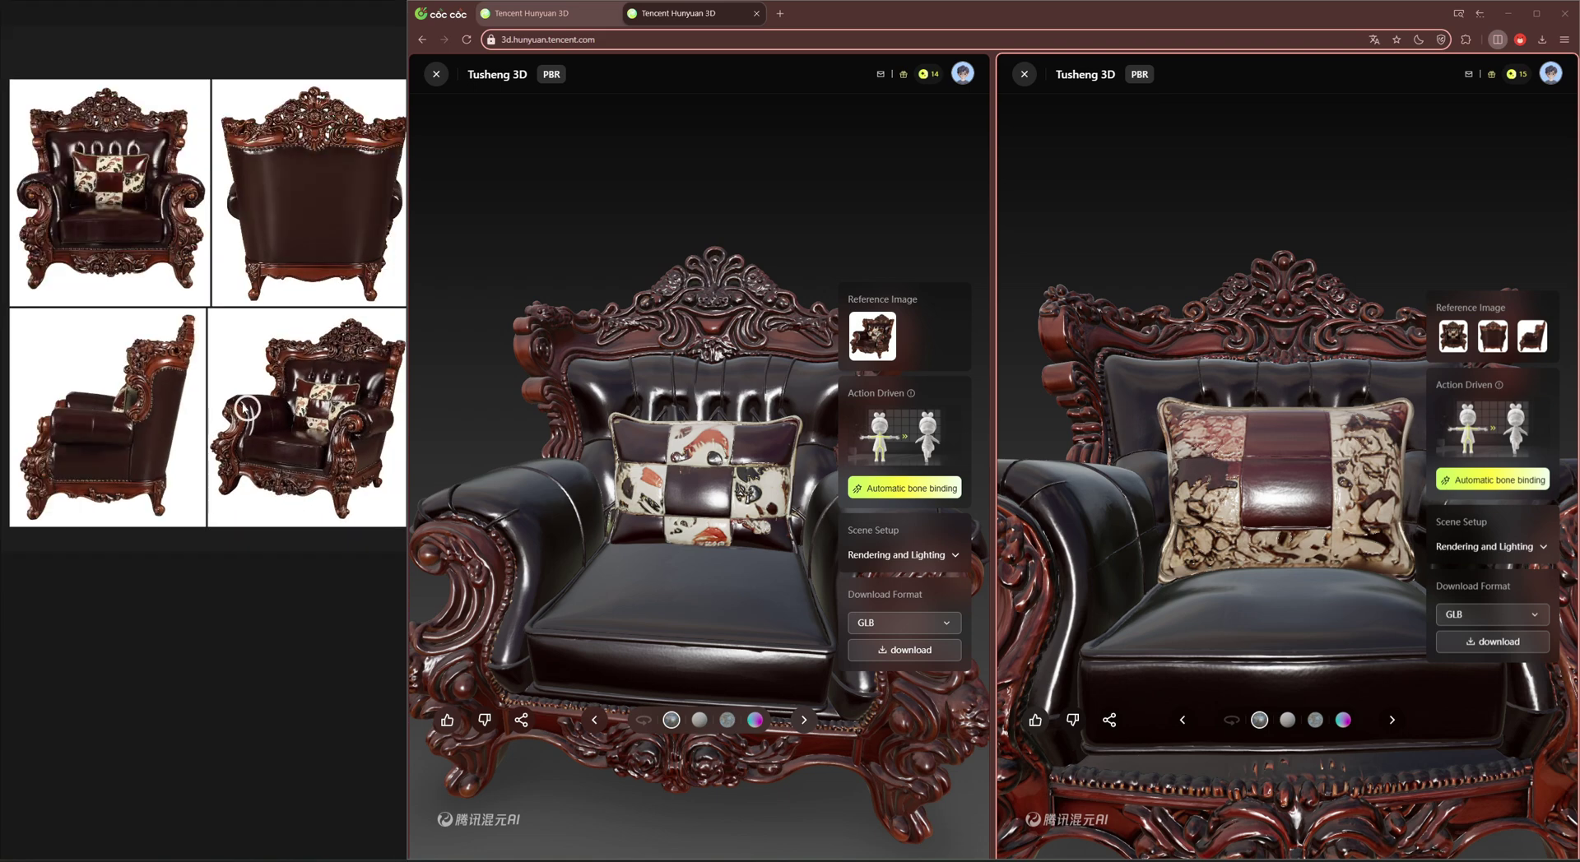
pyautogui.scroll(2, 216, 361)
pyautogui.scroll(2, 216, 361)
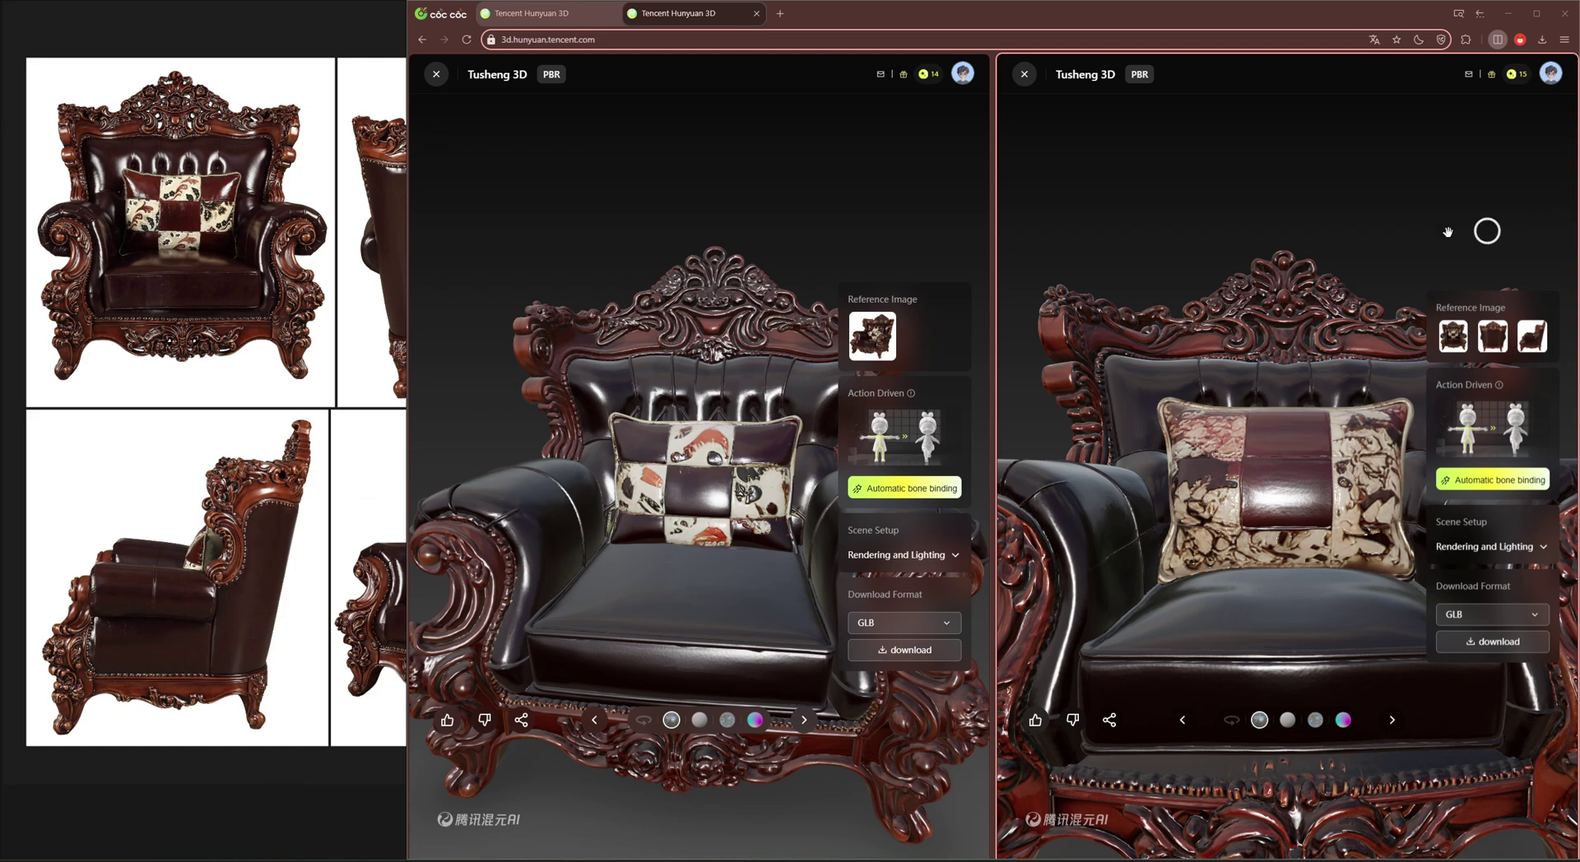
pyautogui.click(687, 346)
pyautogui.scroll(5, 683, 329)
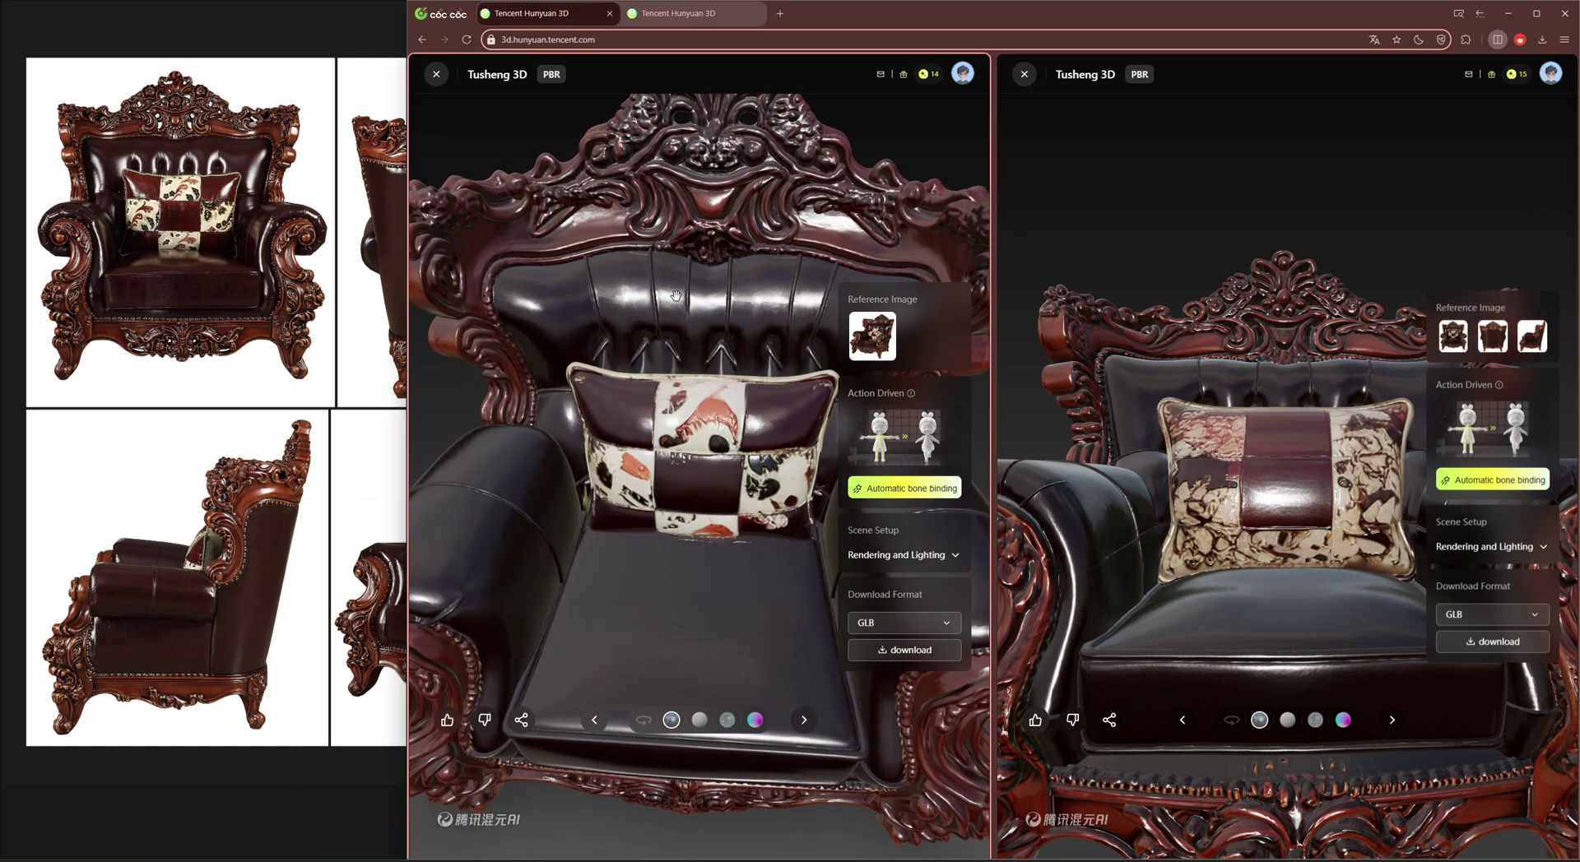
pyautogui.click(1249, 411)
pyautogui.scroll(5, 1247, 362)
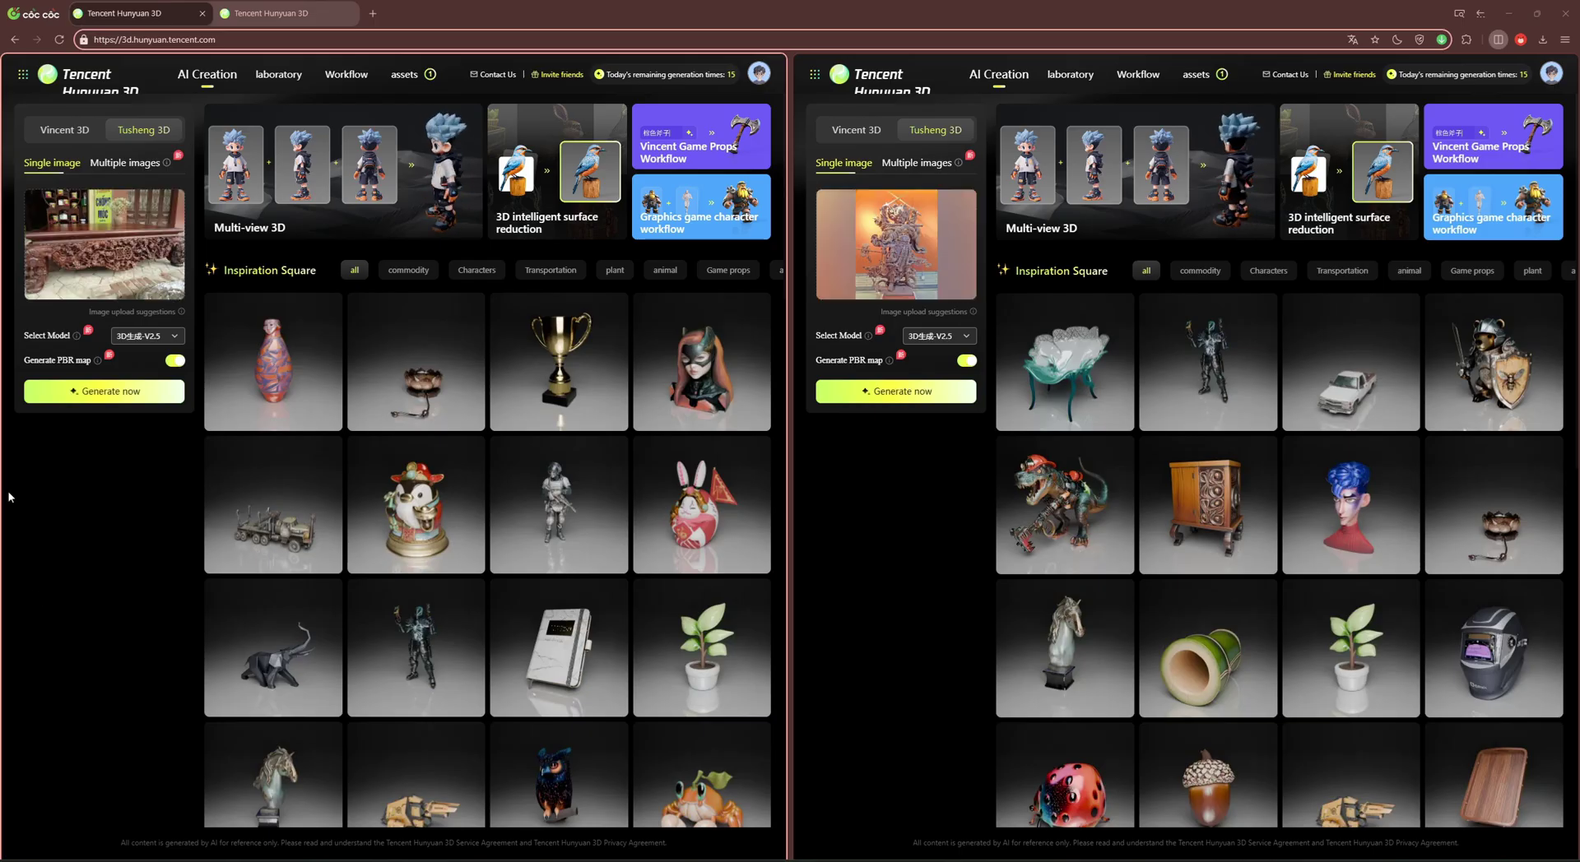
# Generate 3D models from the carved table photo and the statue photo.
pyautogui.click(103, 392)
pyautogui.click(895, 392)
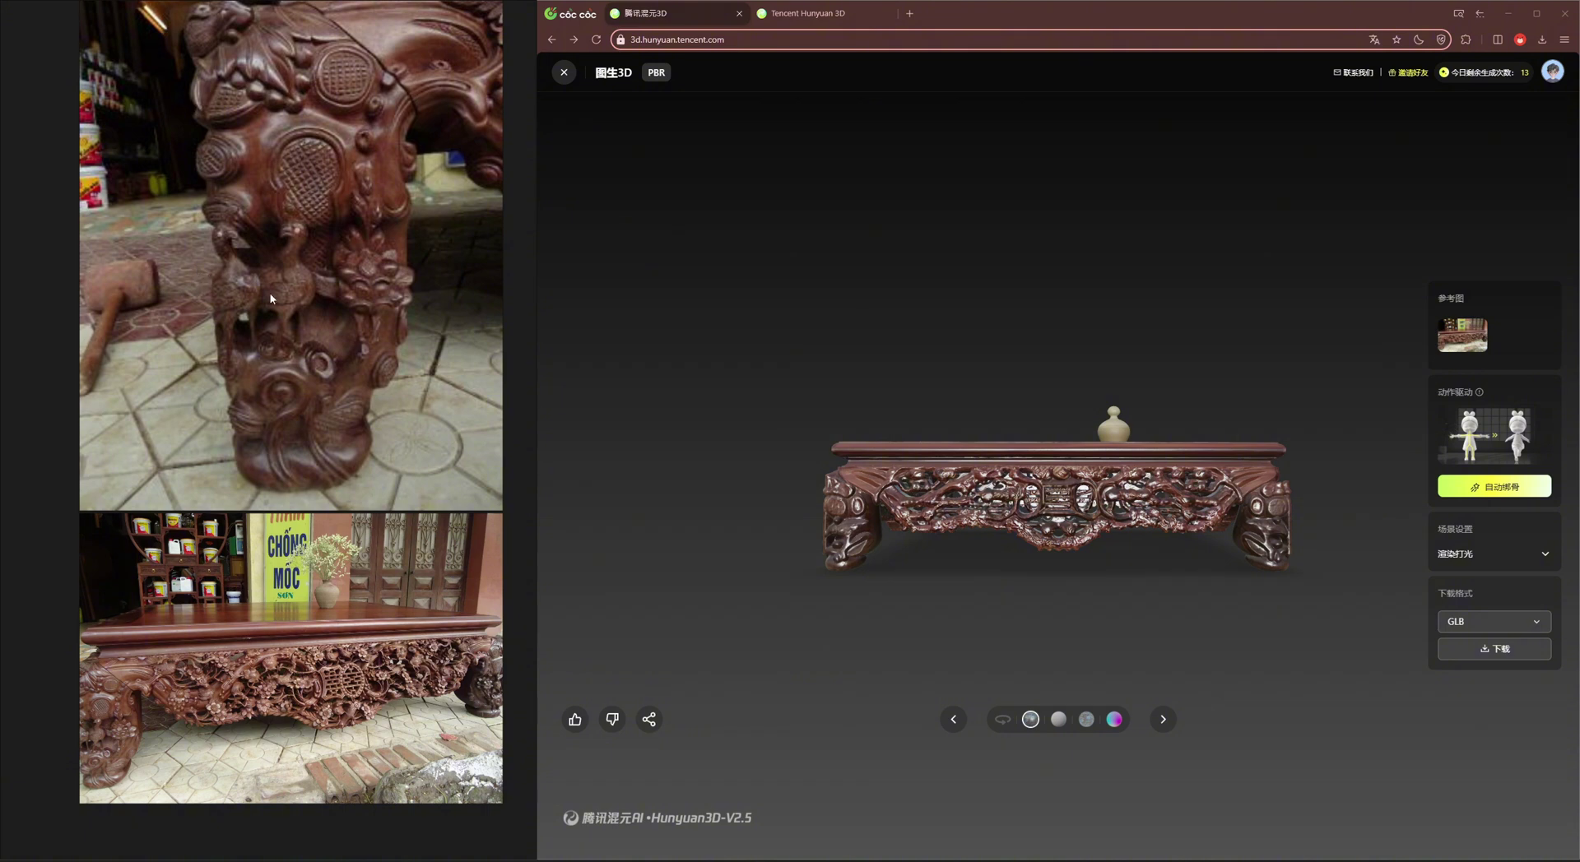
# Orbit and zoom in close on the carved table, then switch to the untextured white material.
pyautogui.moveTo(758, 411); pyautogui.dragTo(885, 545)
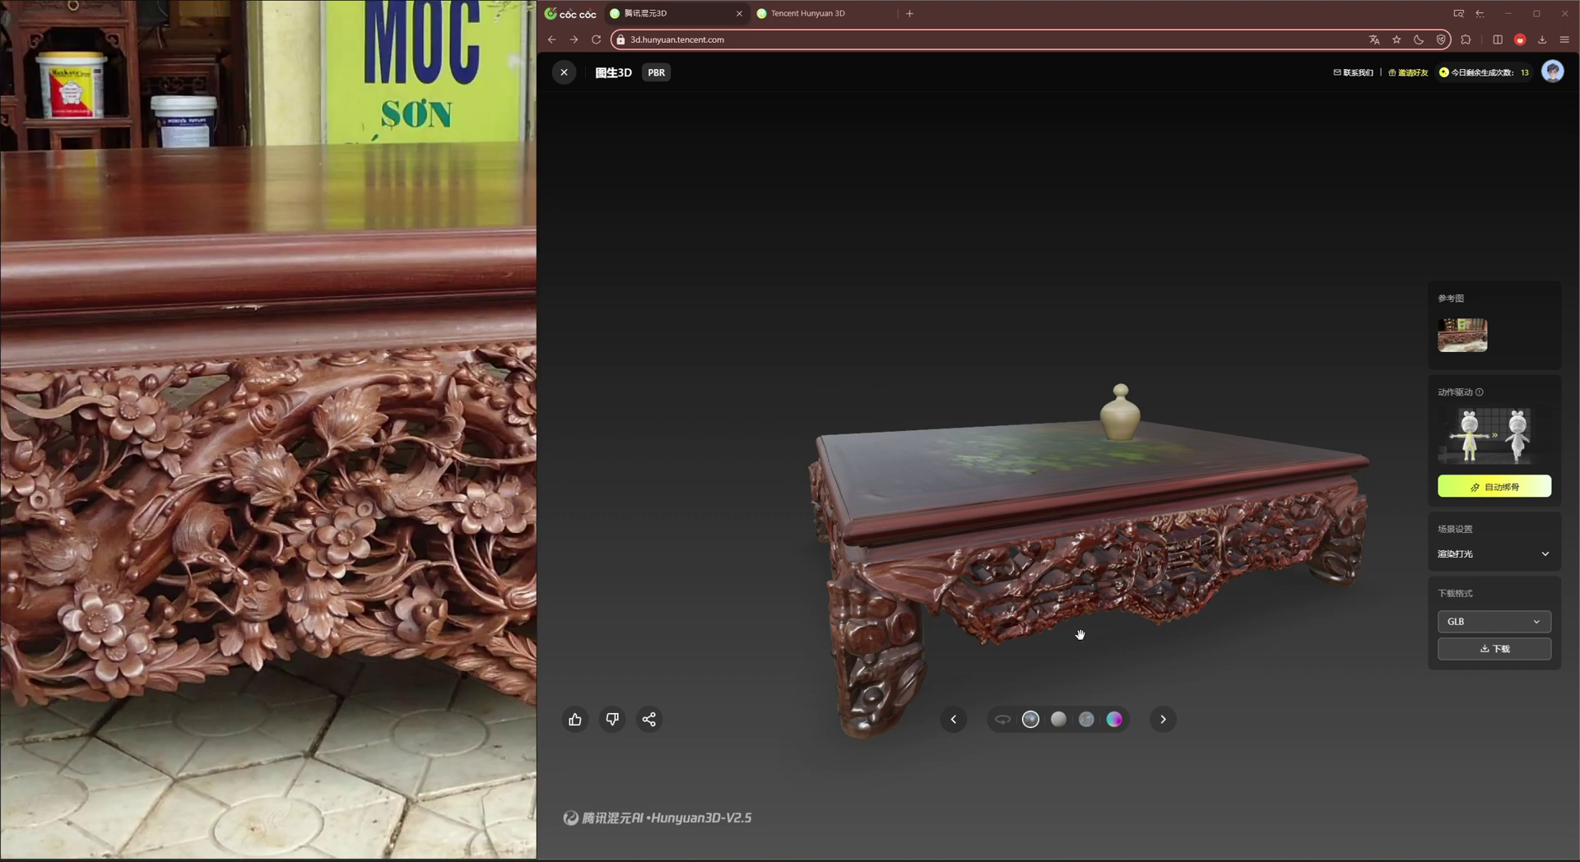
pyautogui.moveTo(1080, 635); pyautogui.dragTo(1034, 700)
pyautogui.scroll(5, 1034, 700)
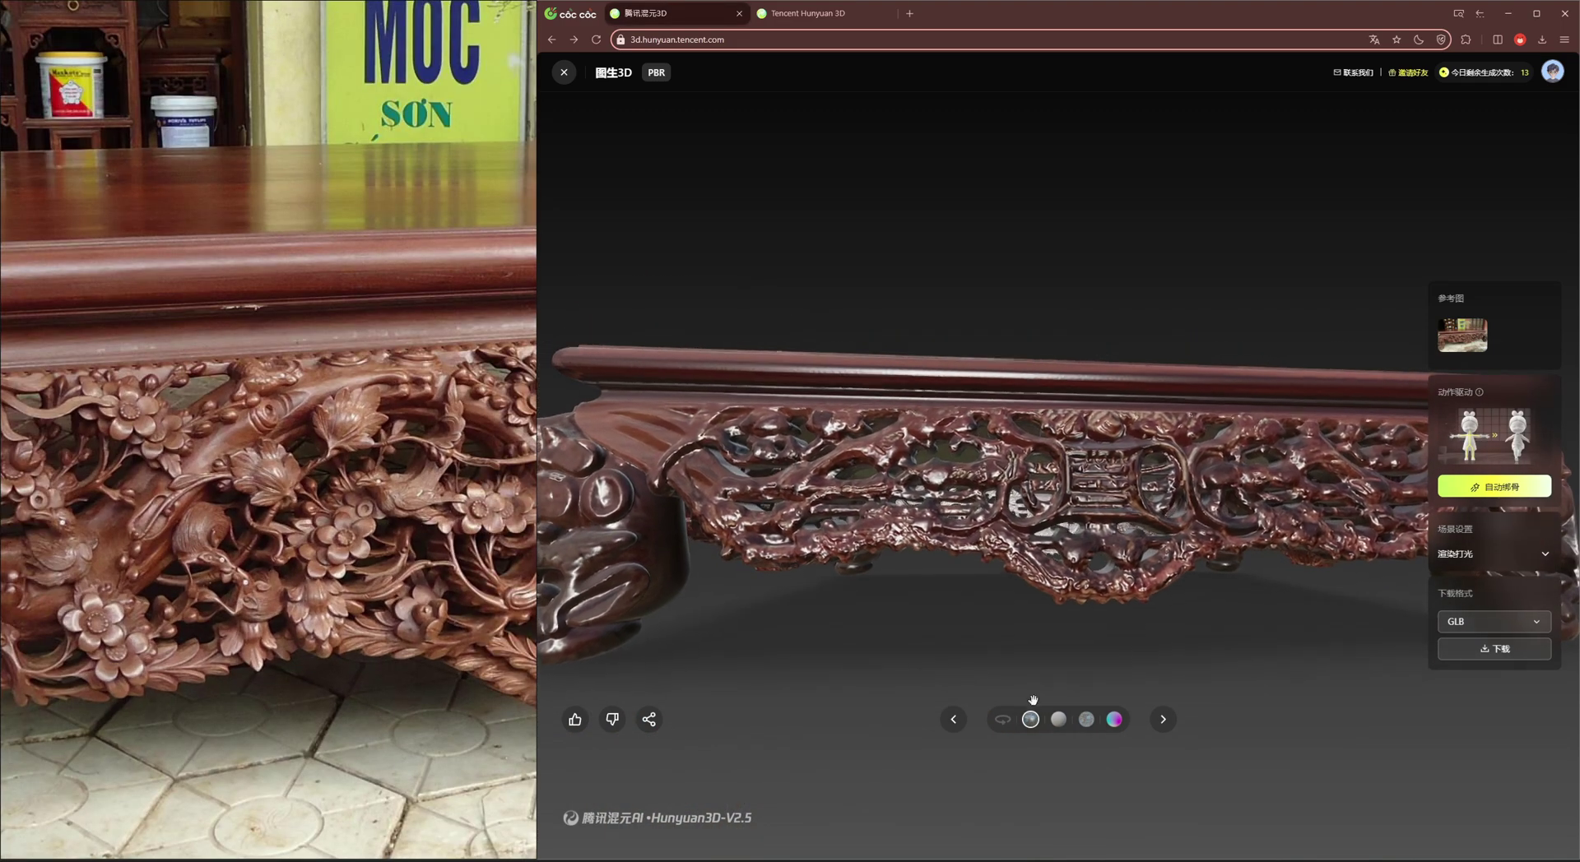
pyautogui.click(1058, 719)
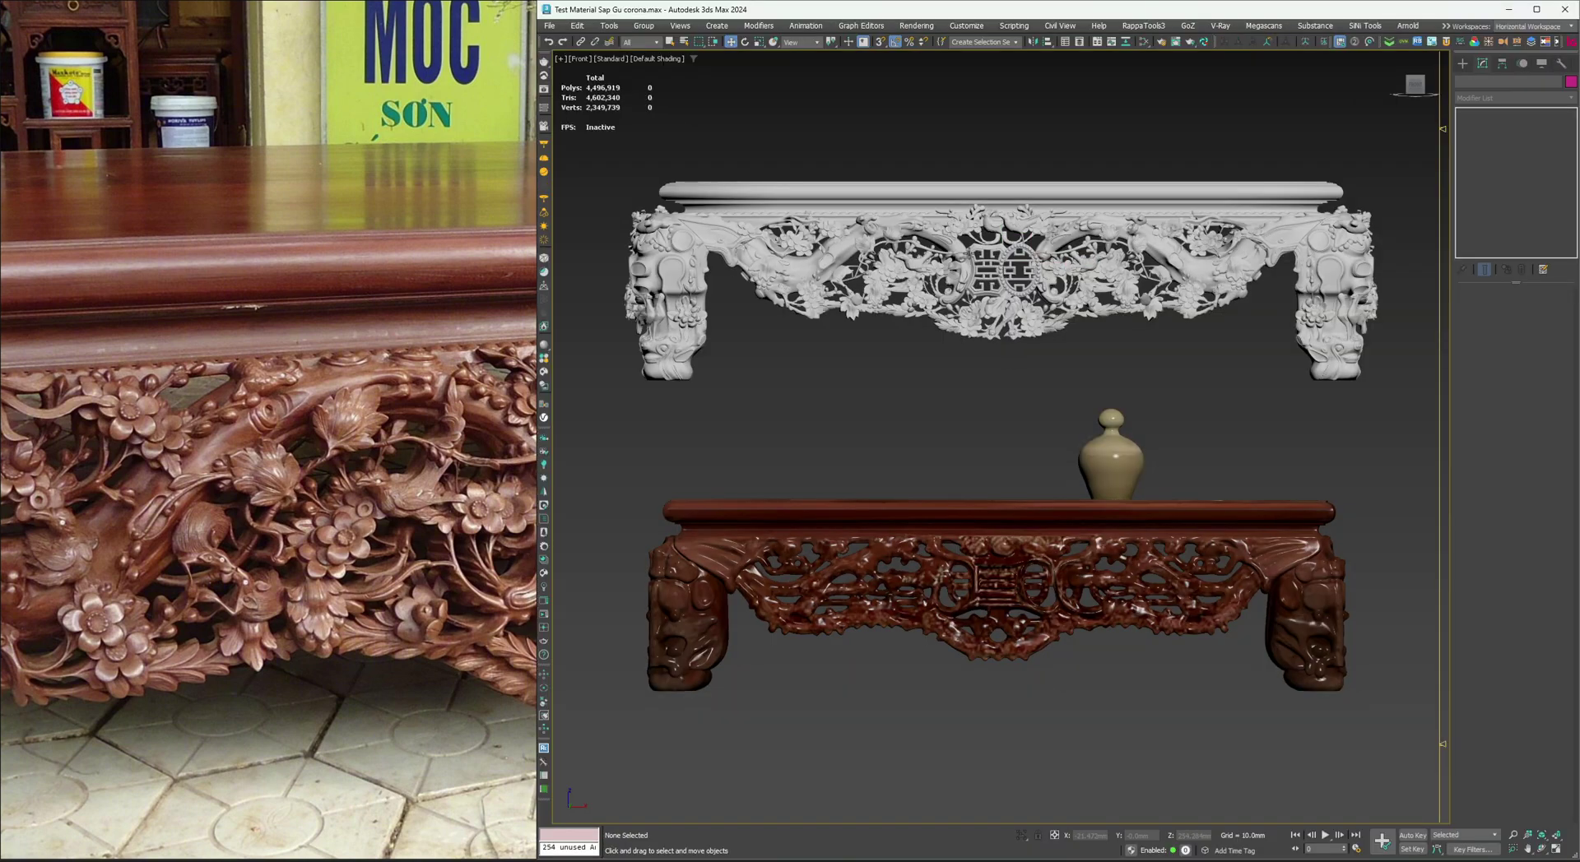
# Select the carved table group Group034 and toggle Edged Faces with F4 to inspect its wireframe.
pyautogui.click(969, 253)
pyautogui.moveTo(969, 252); pyautogui.dragTo(1265, 394)
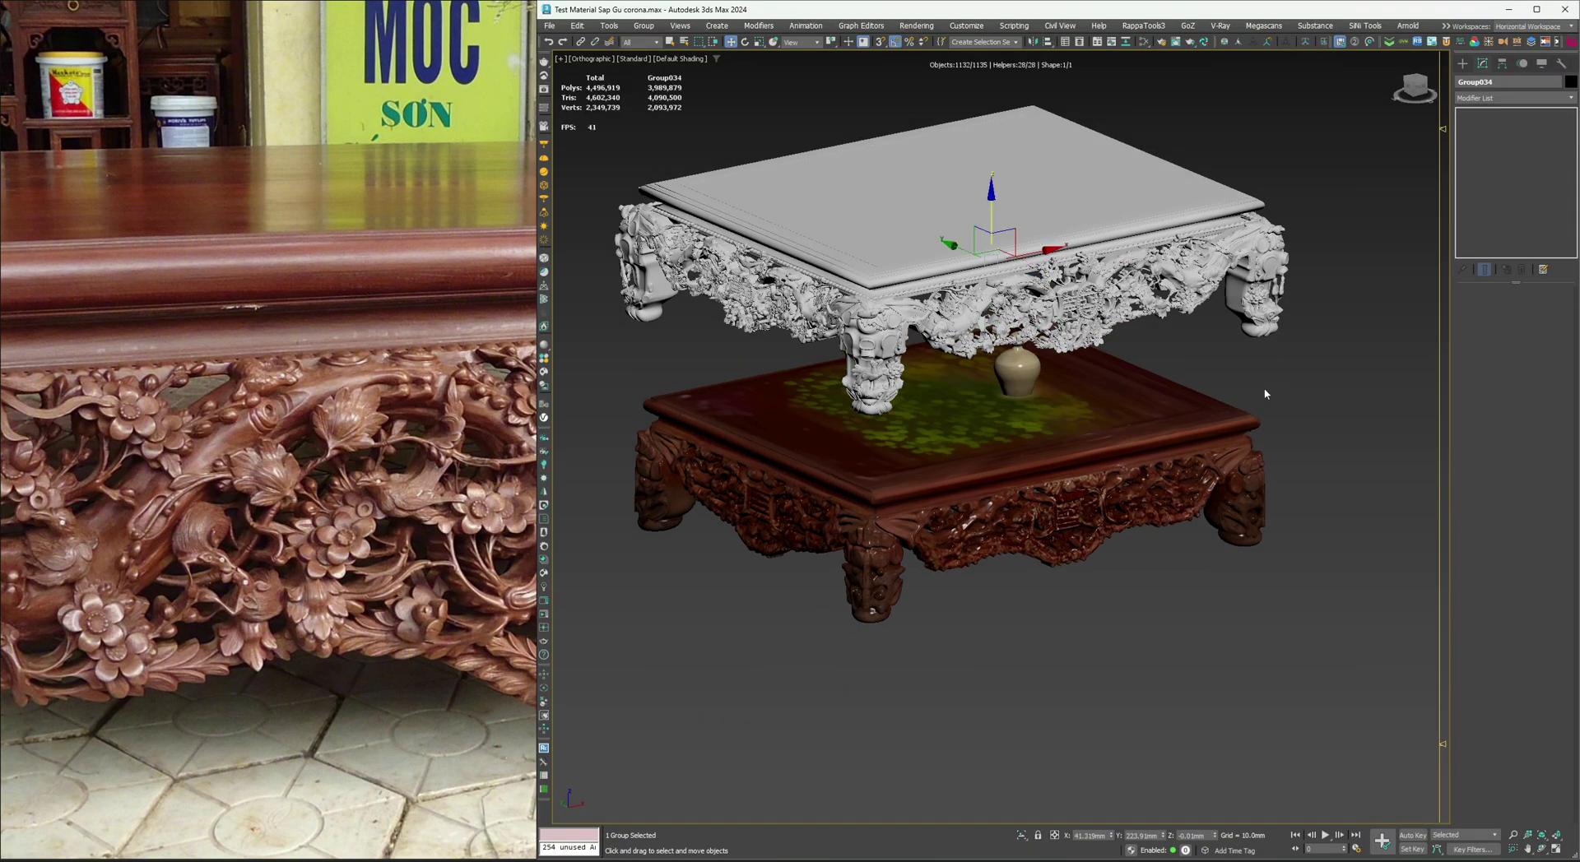
pyautogui.scroll(5, 1271, 383)
pyautogui.scroll(-4, 1270, 382)
pyautogui.scroll(5, 881, 315)
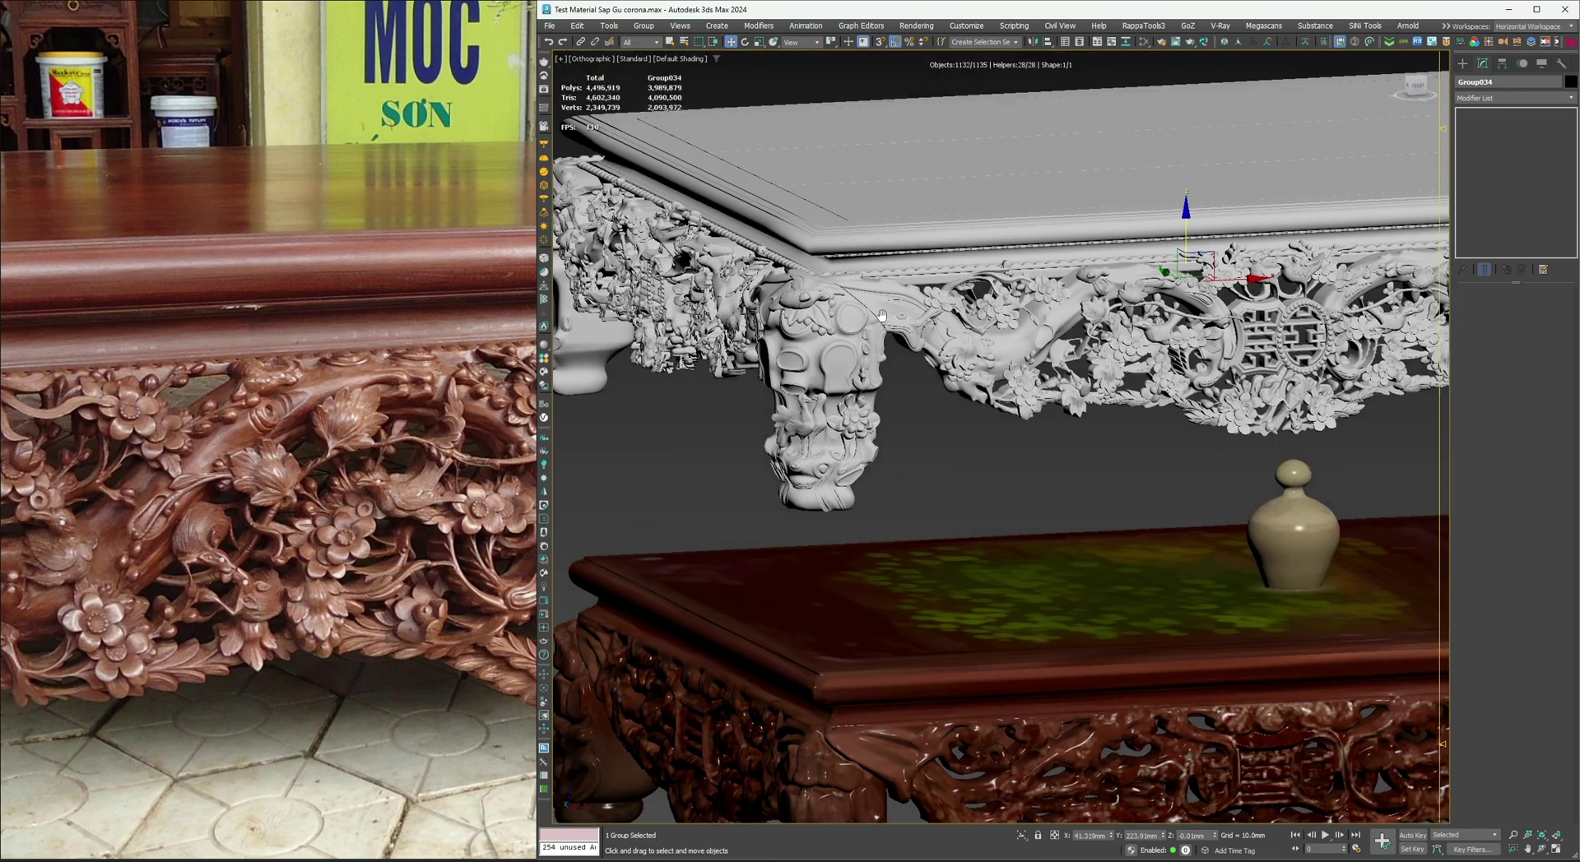
pyautogui.press('F4')
pyautogui.click(821, 82)
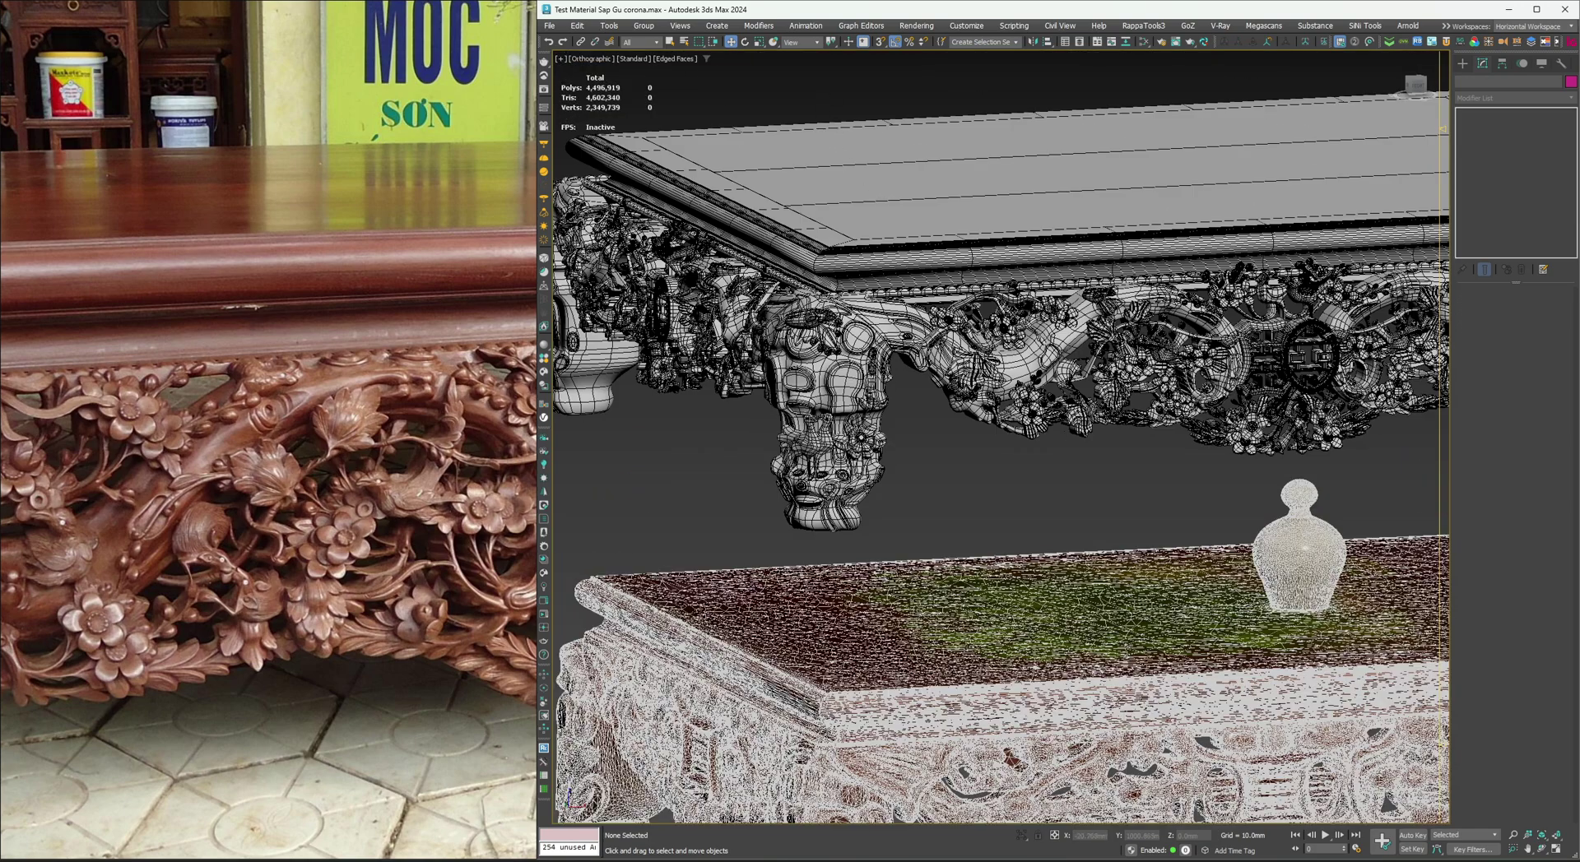
pyautogui.scroll(4, 1029, 354)
pyautogui.scroll(-4, 931, 496)
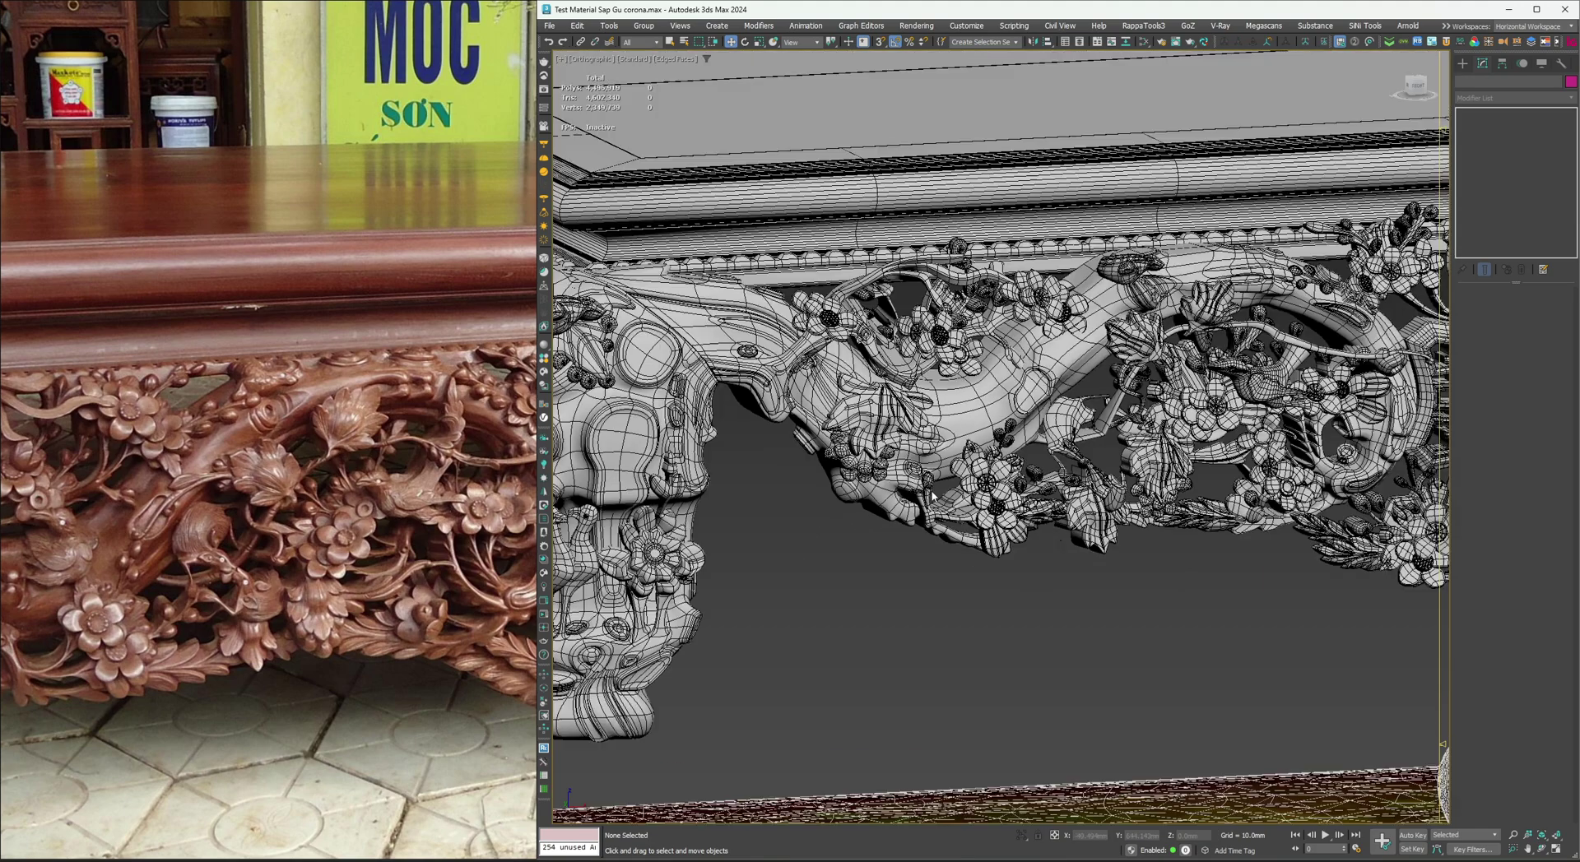
pyautogui.scroll(-3, 1075, 539)
pyautogui.scroll(2, 1111, 370)
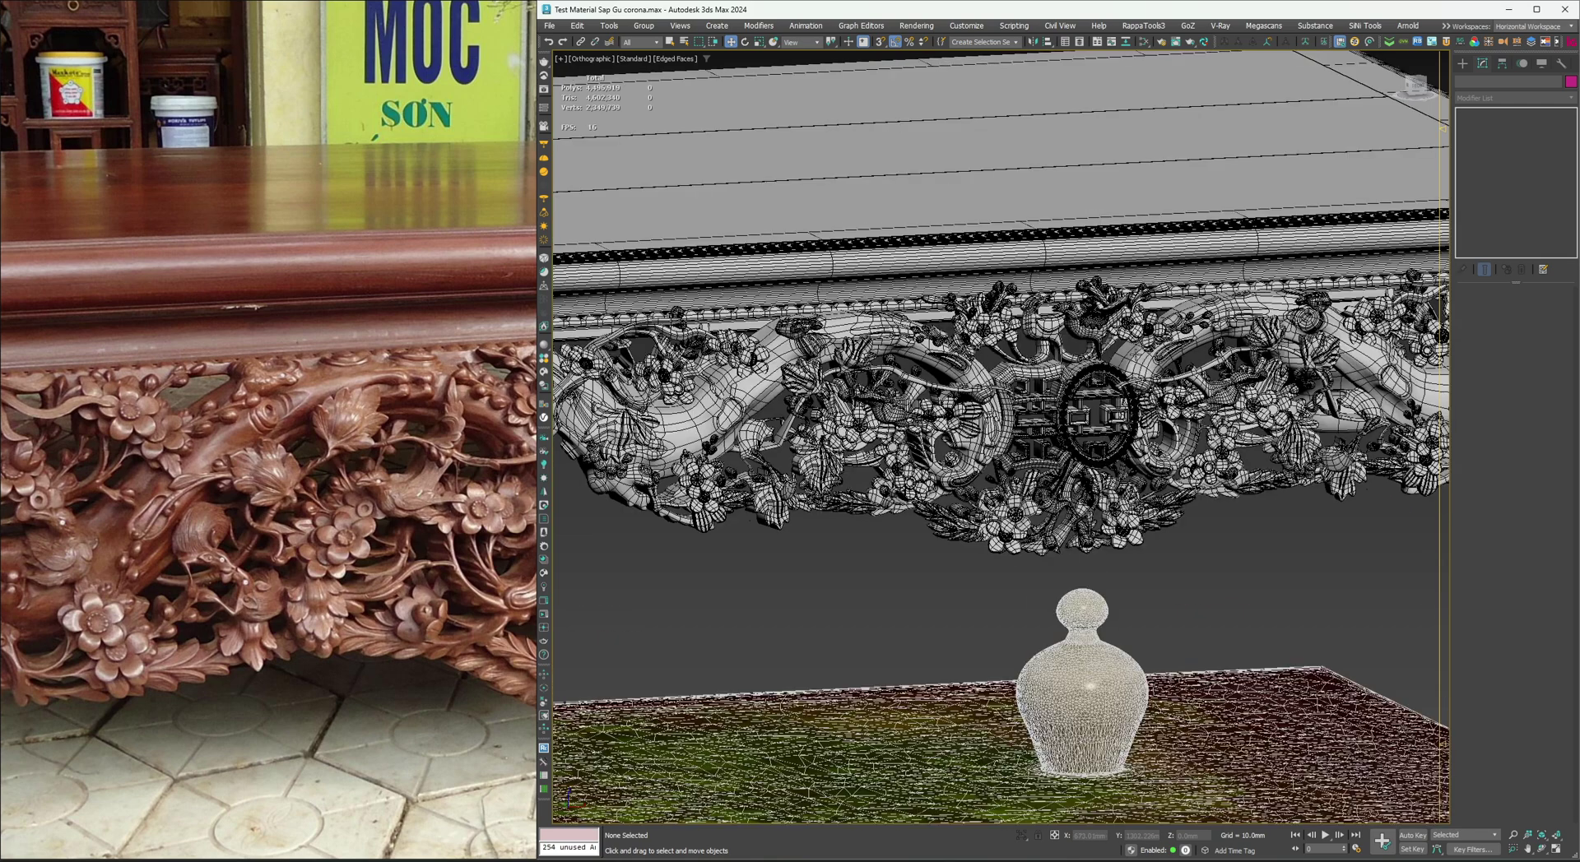
pyautogui.click(1135, 354)
pyautogui.press('F4')
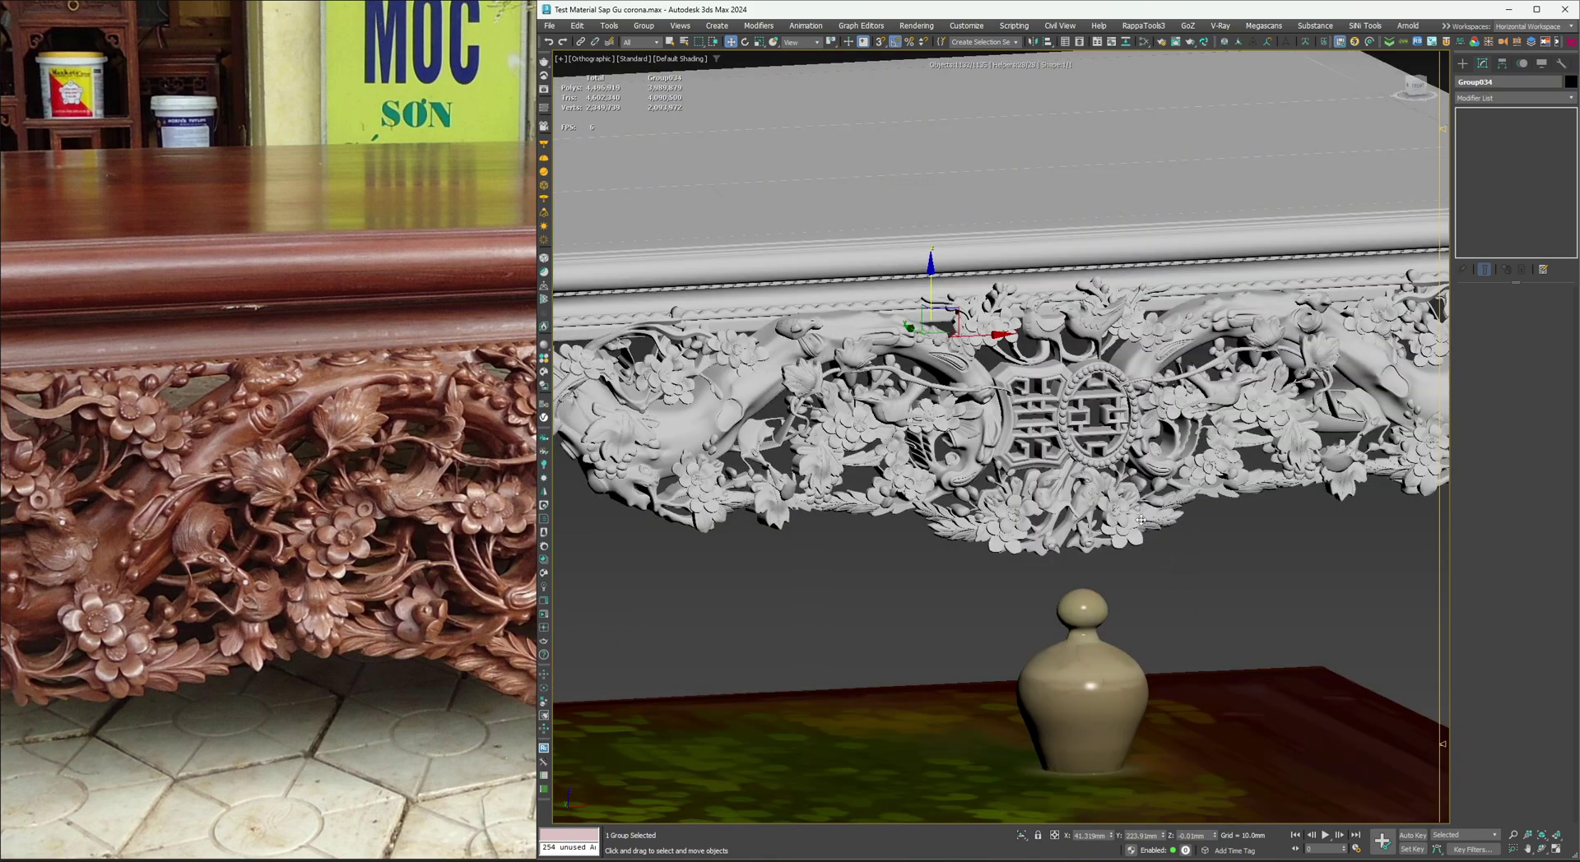
# Open the group via Group > Open, select Plane008 and switch off its TurboSmooth.
pyautogui.click(644, 26)
pyautogui.click(659, 65)
pyautogui.click(1170, 233)
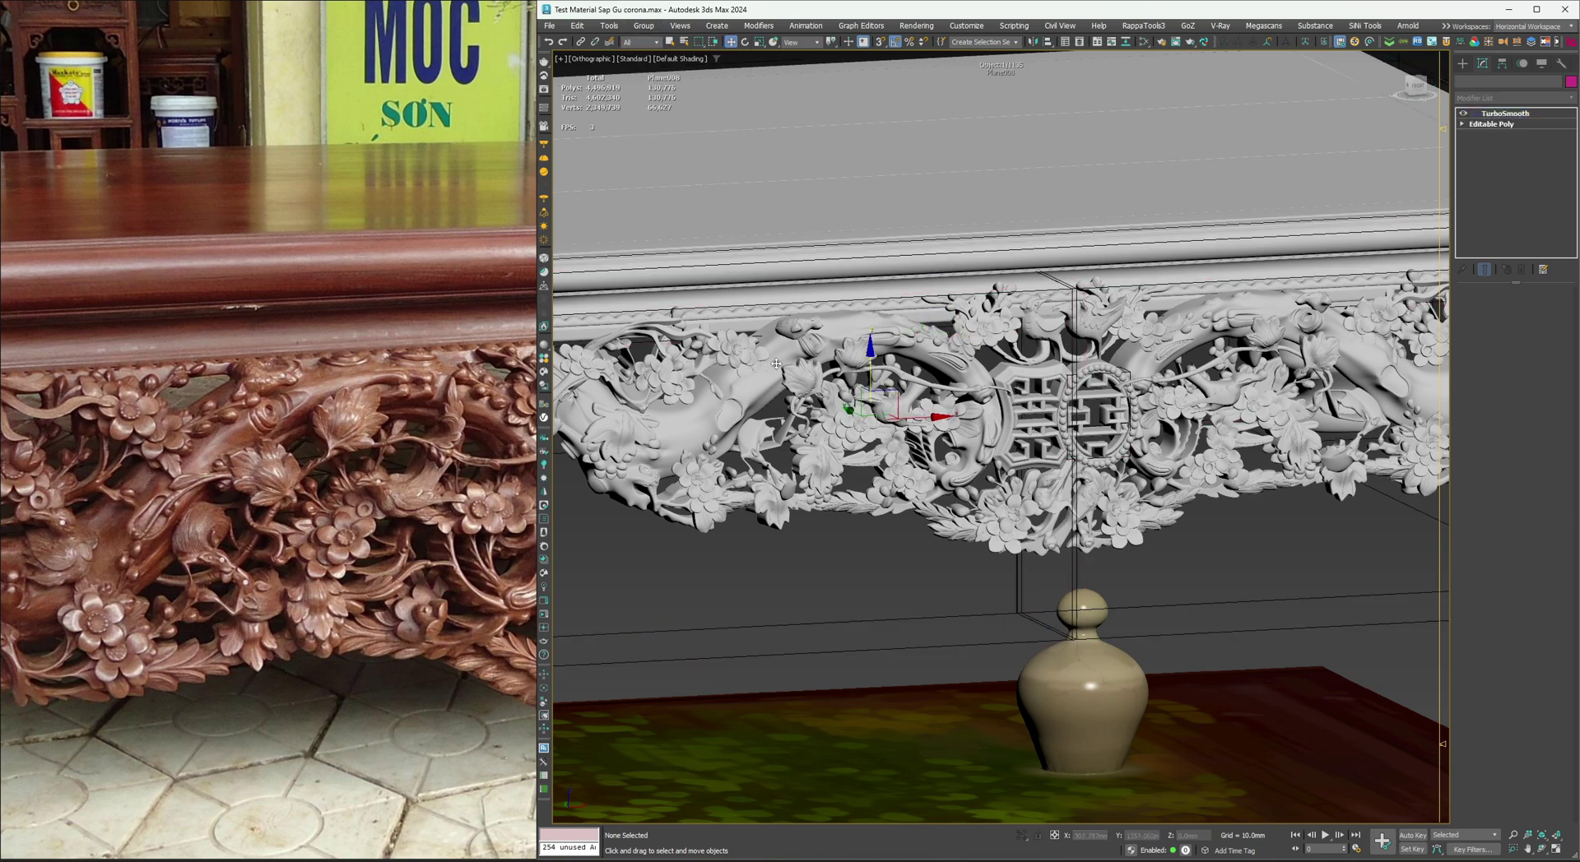
pyautogui.click(1463, 113)
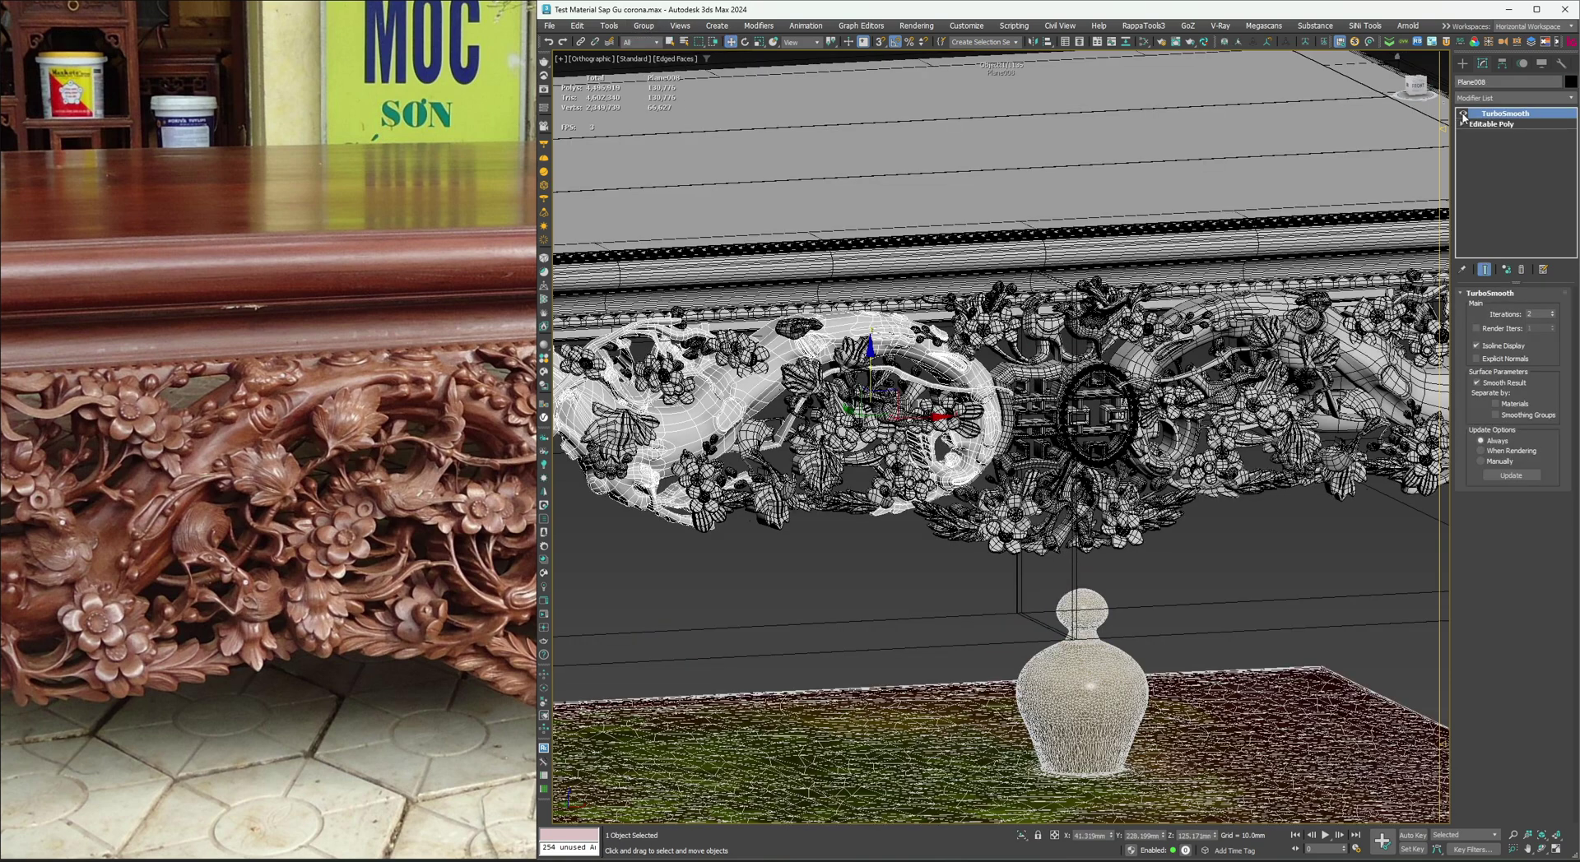
pyautogui.click(1463, 114)
pyautogui.click(1463, 115)
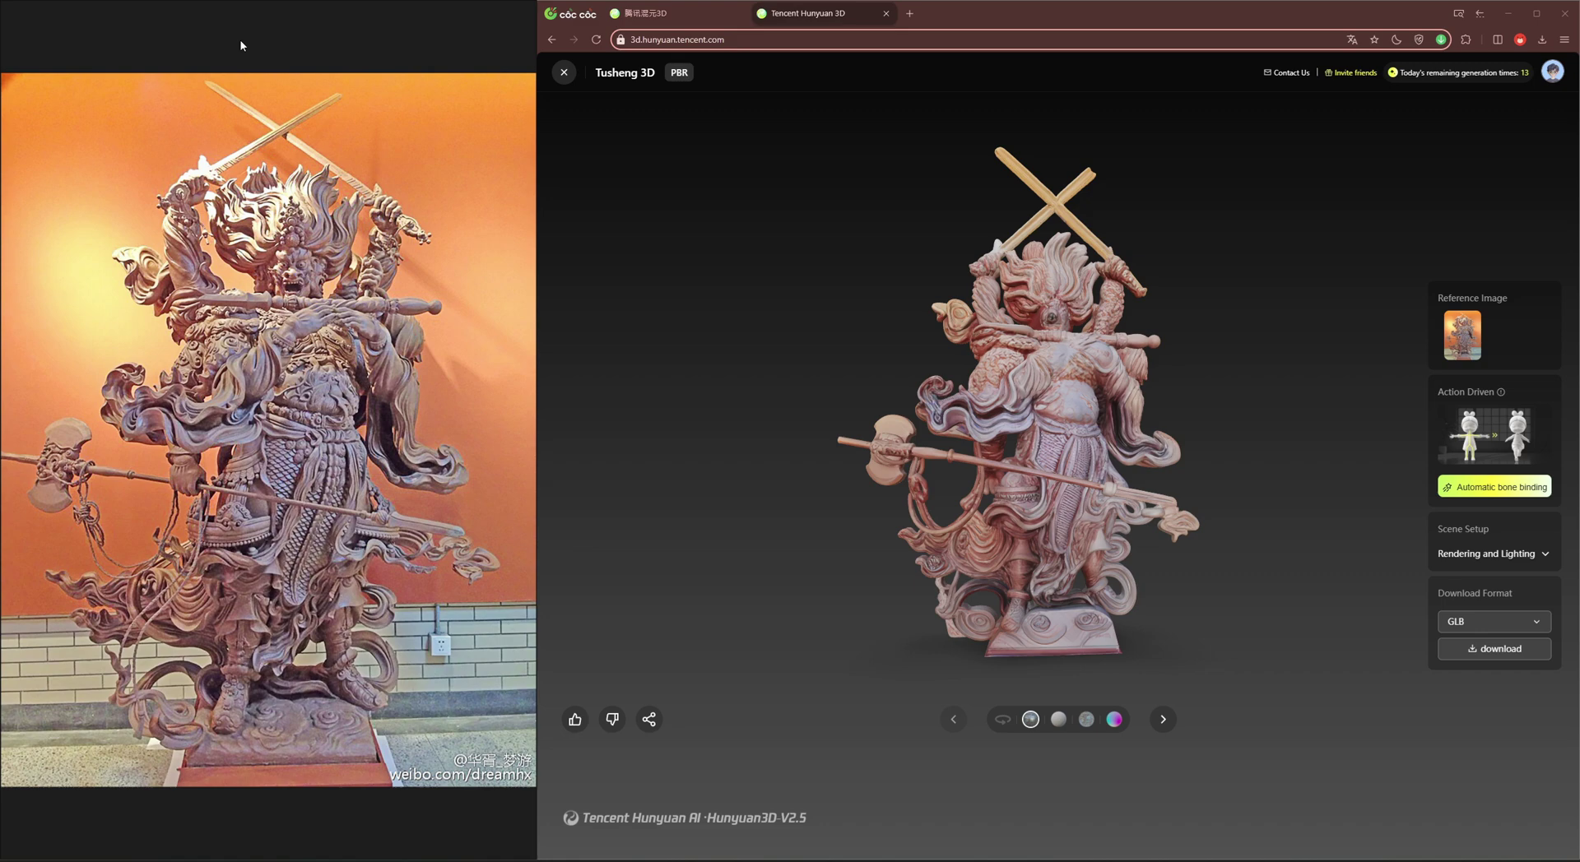
pyautogui.scroll(3, 207, 553)
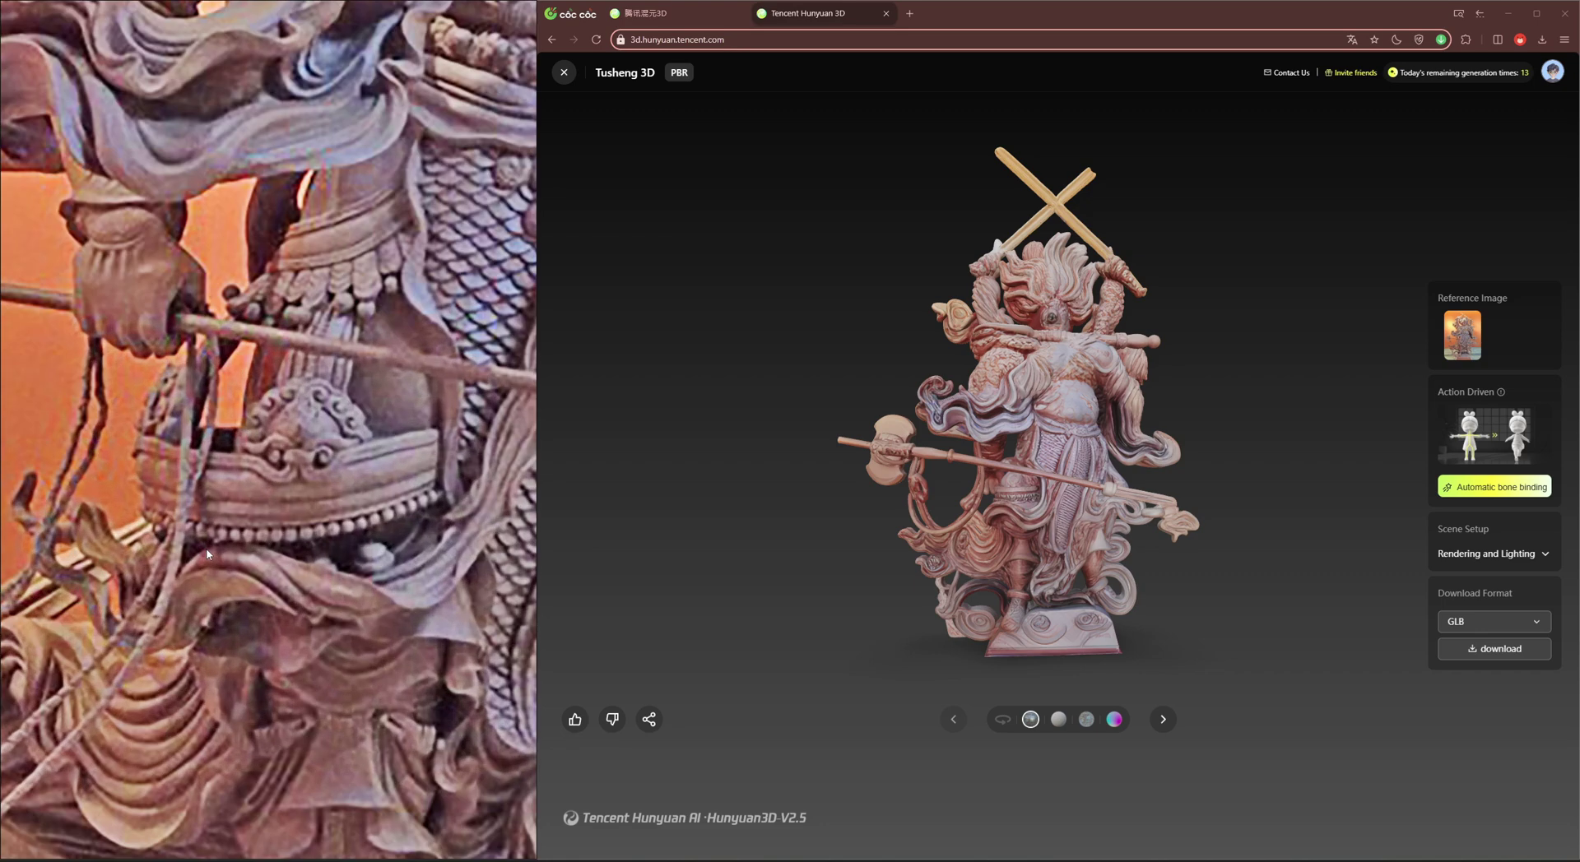
pyautogui.scroll(3, 286, 549)
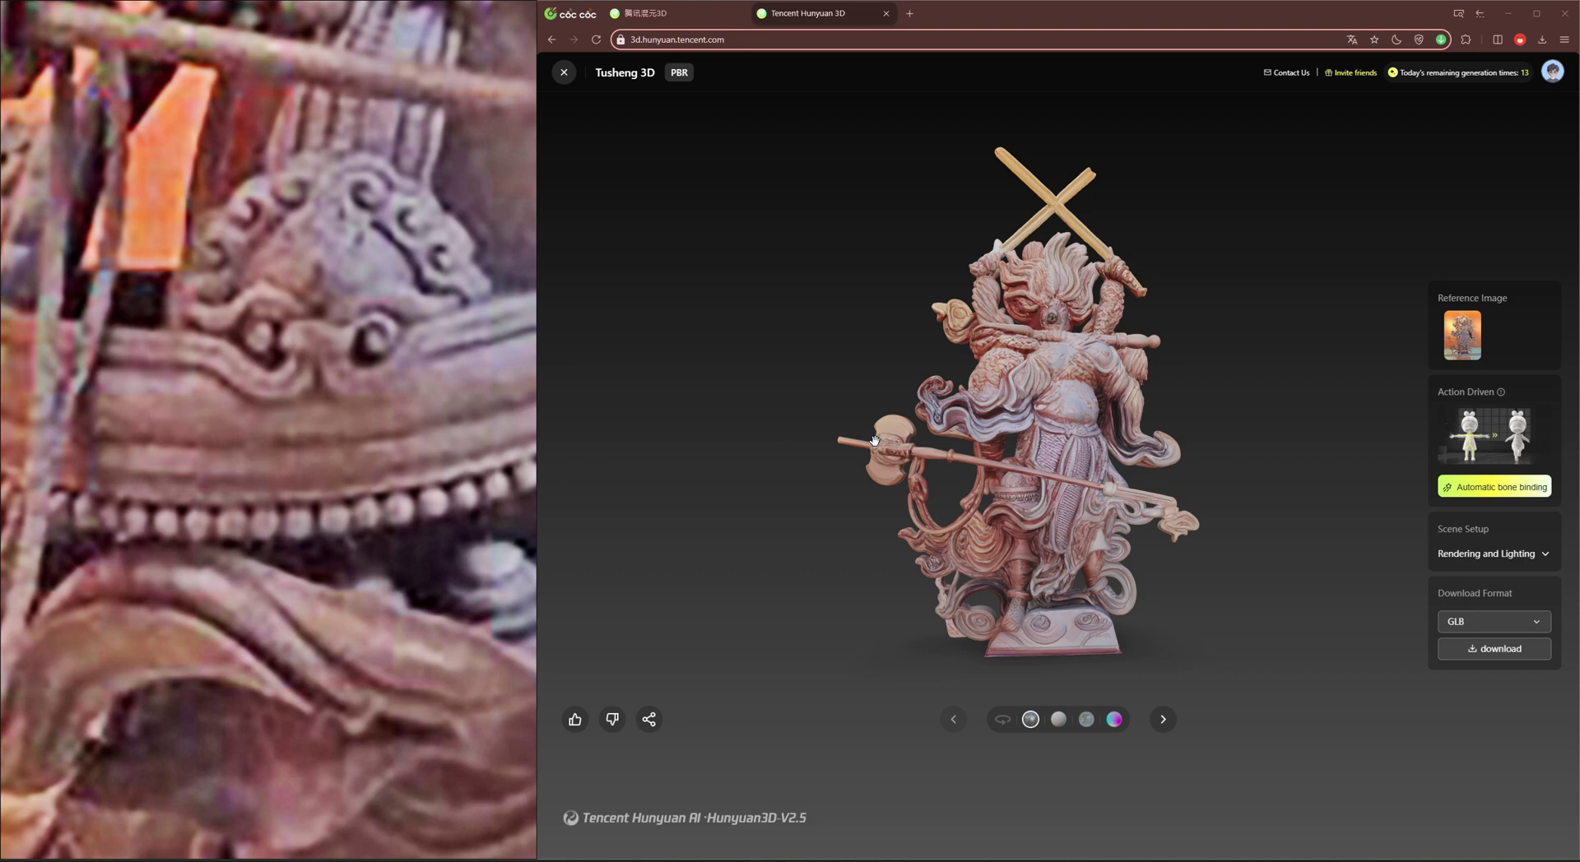
pyautogui.scroll(5, 951, 502)
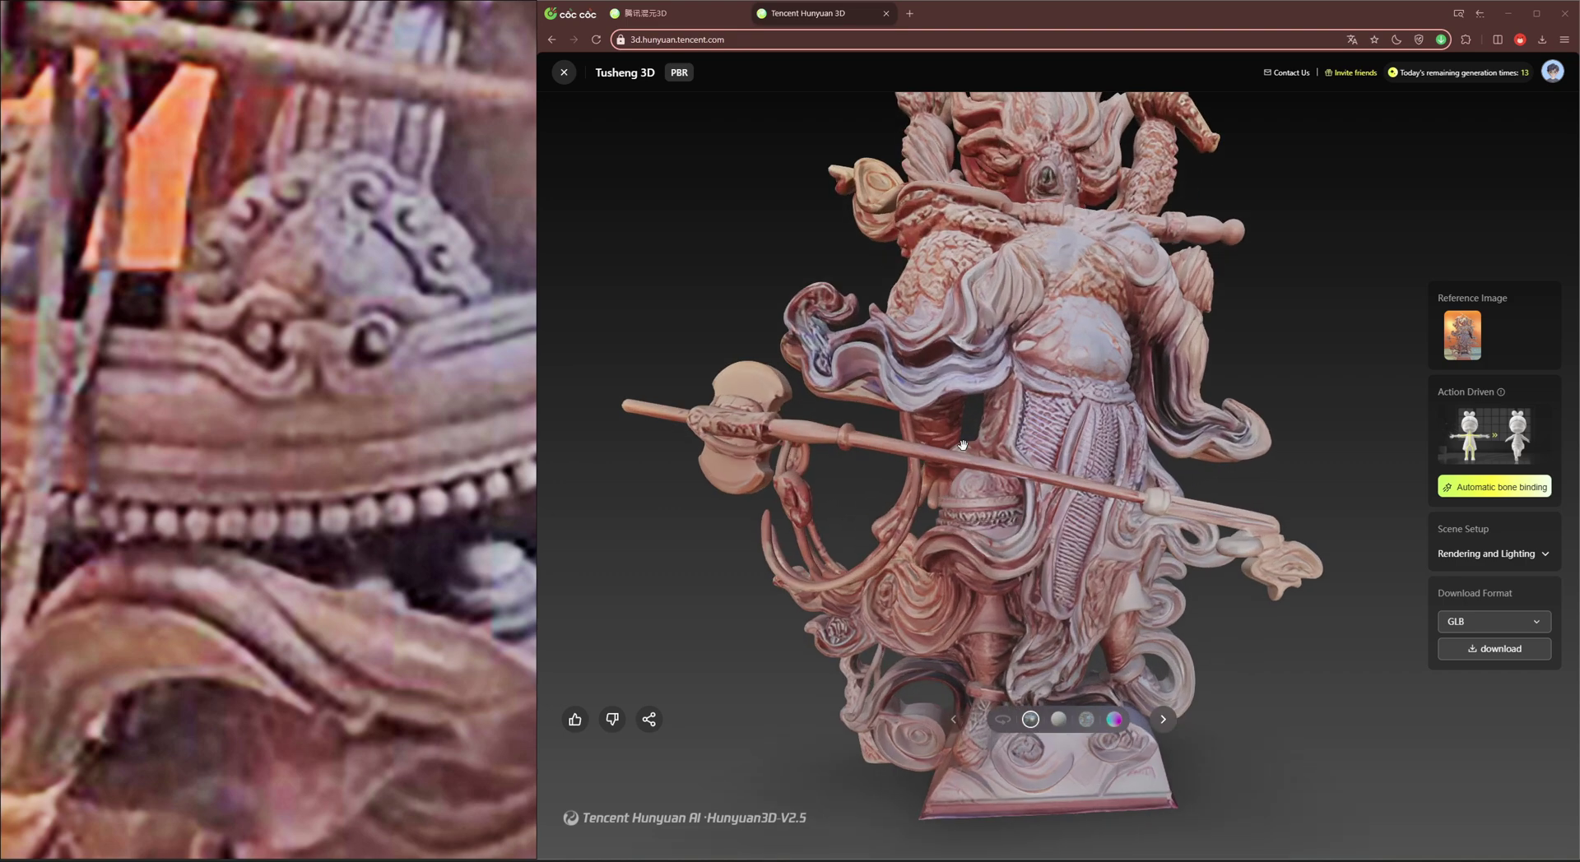
pyautogui.moveTo(962, 448)
pyautogui.mouseDown()
pyautogui.moveTo(1249, 461)
pyautogui.moveTo(1168, 436)
pyautogui.mouseUp()
pyautogui.scroll(-3, 1249, 461)
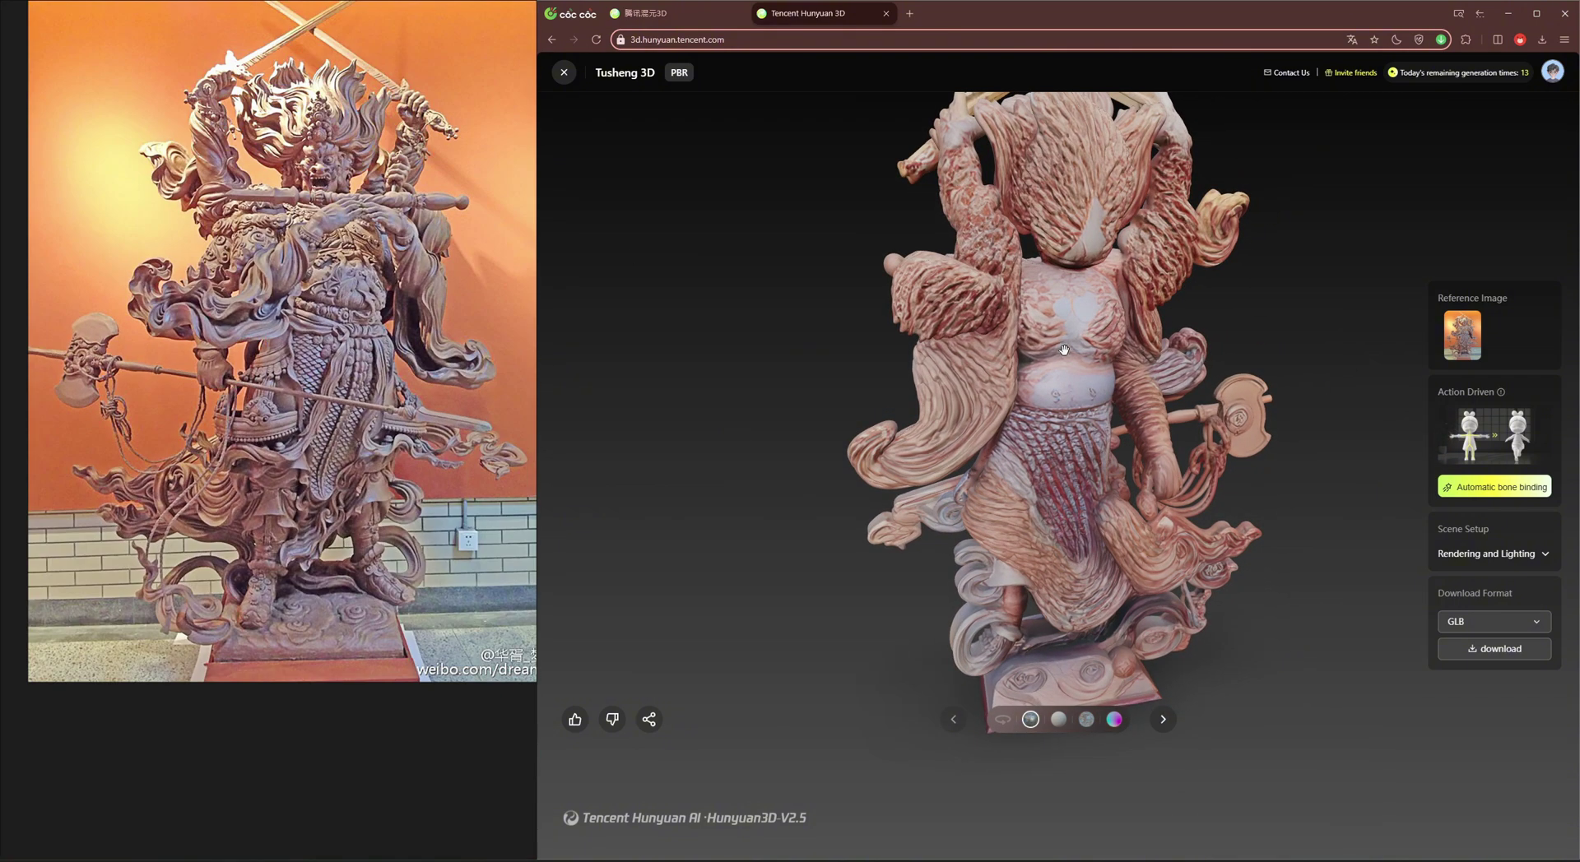
pyautogui.moveTo(1064, 350)
pyautogui.mouseDown()
pyautogui.moveTo(1211, 385)
pyautogui.moveTo(1060, 408)
pyautogui.mouseUp()
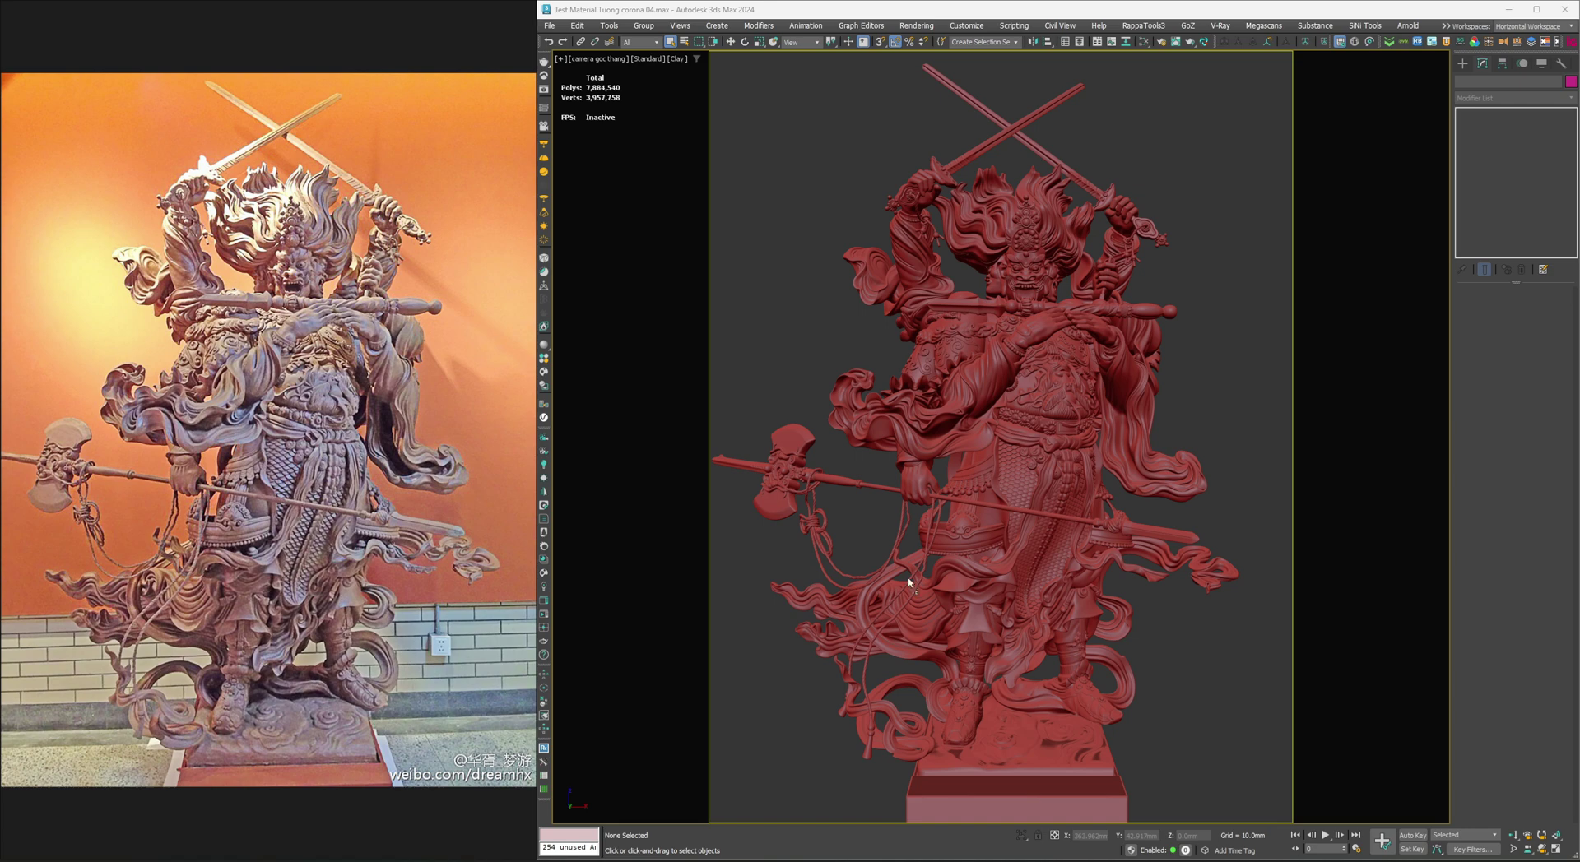
# Set the statue photo as viewport background and set Perspective Match Vertical to 0.0.
pyautogui.moveTo(908, 583); pyautogui.dragTo(910, 585)
pyautogui.click(1027, 468)
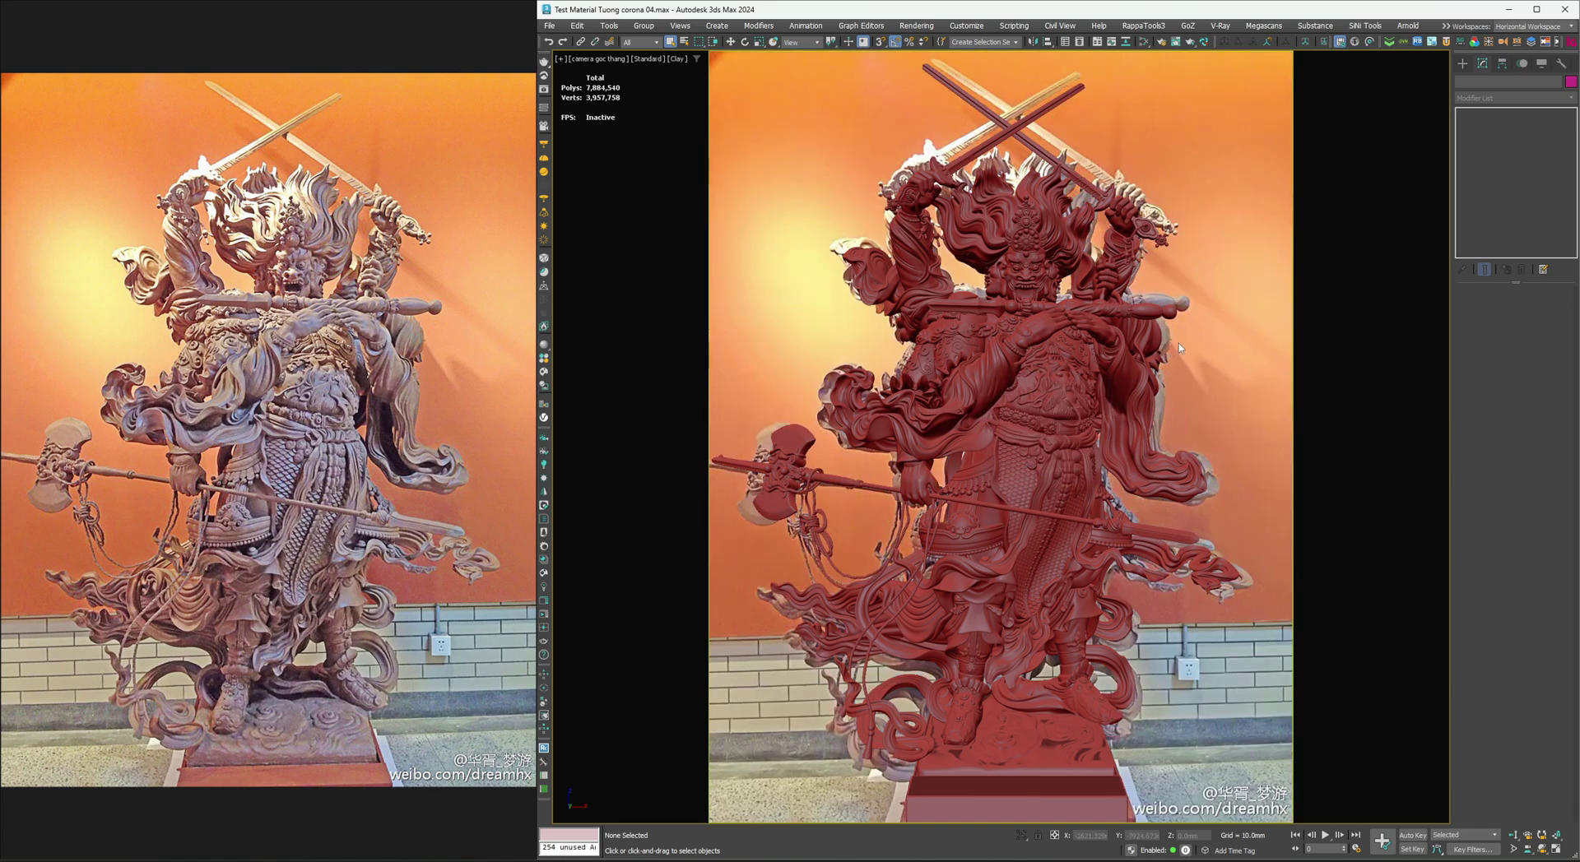
pyautogui.click(1541, 64)
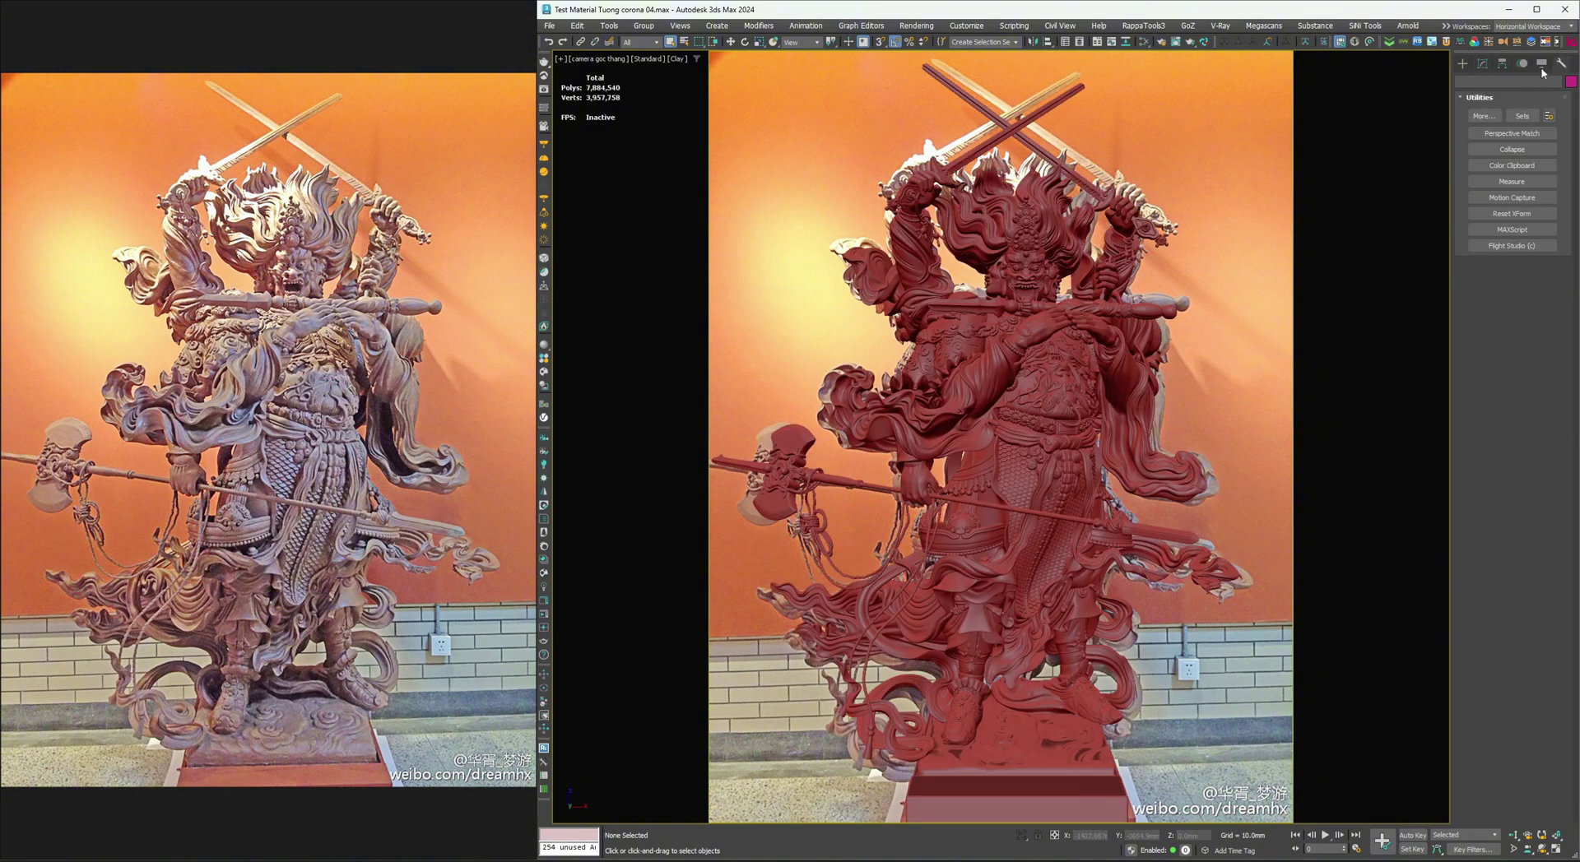
pyautogui.click(1514, 134)
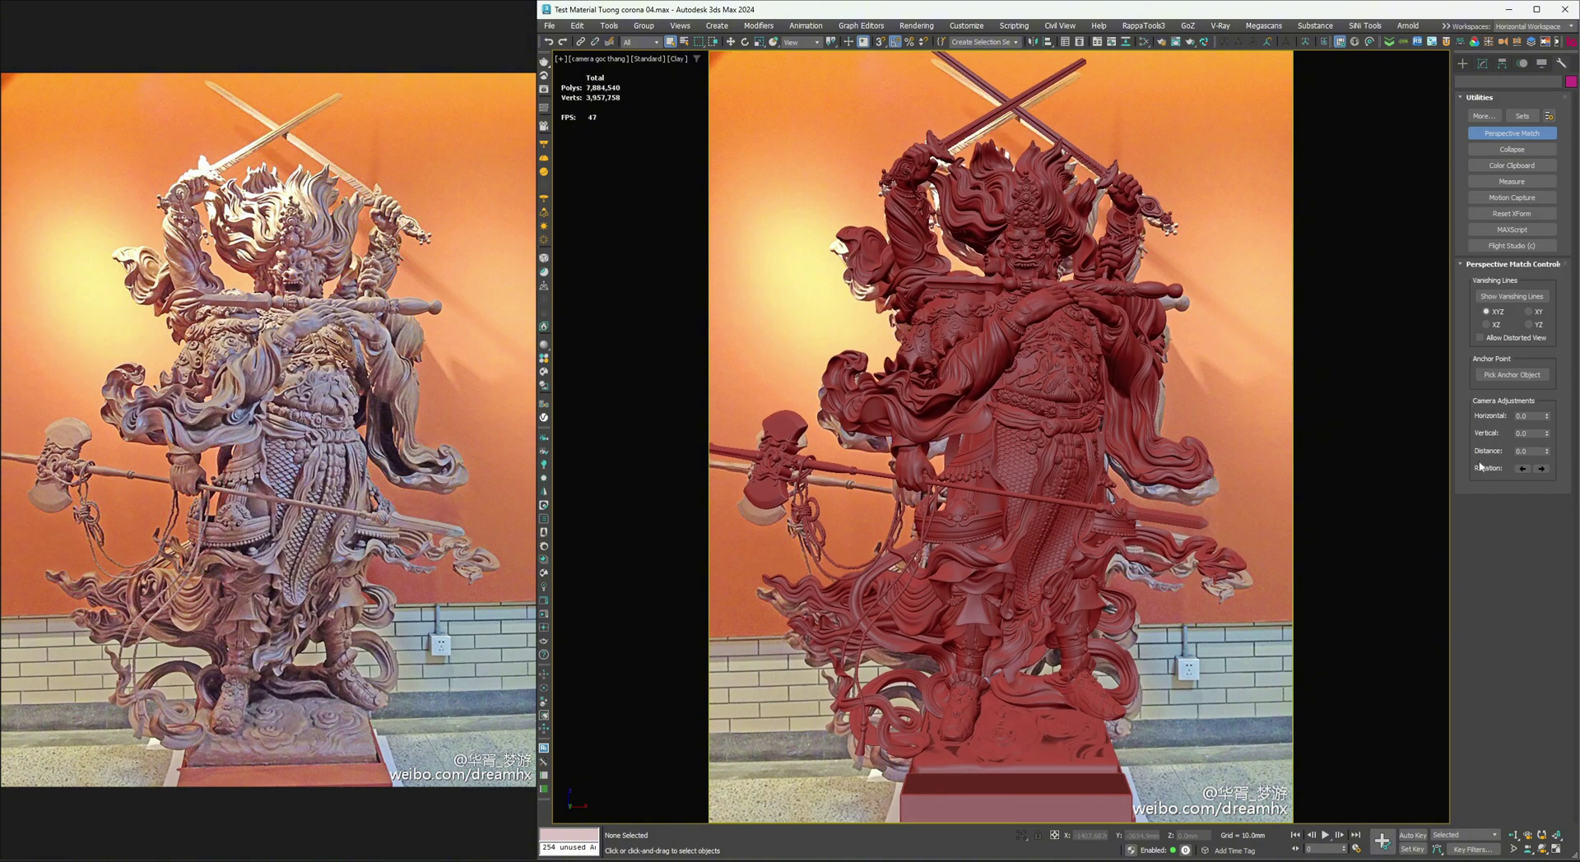
pyautogui.moveTo(1534, 207); pyautogui.dragTo(1538, 467)
pyautogui.press('F4')
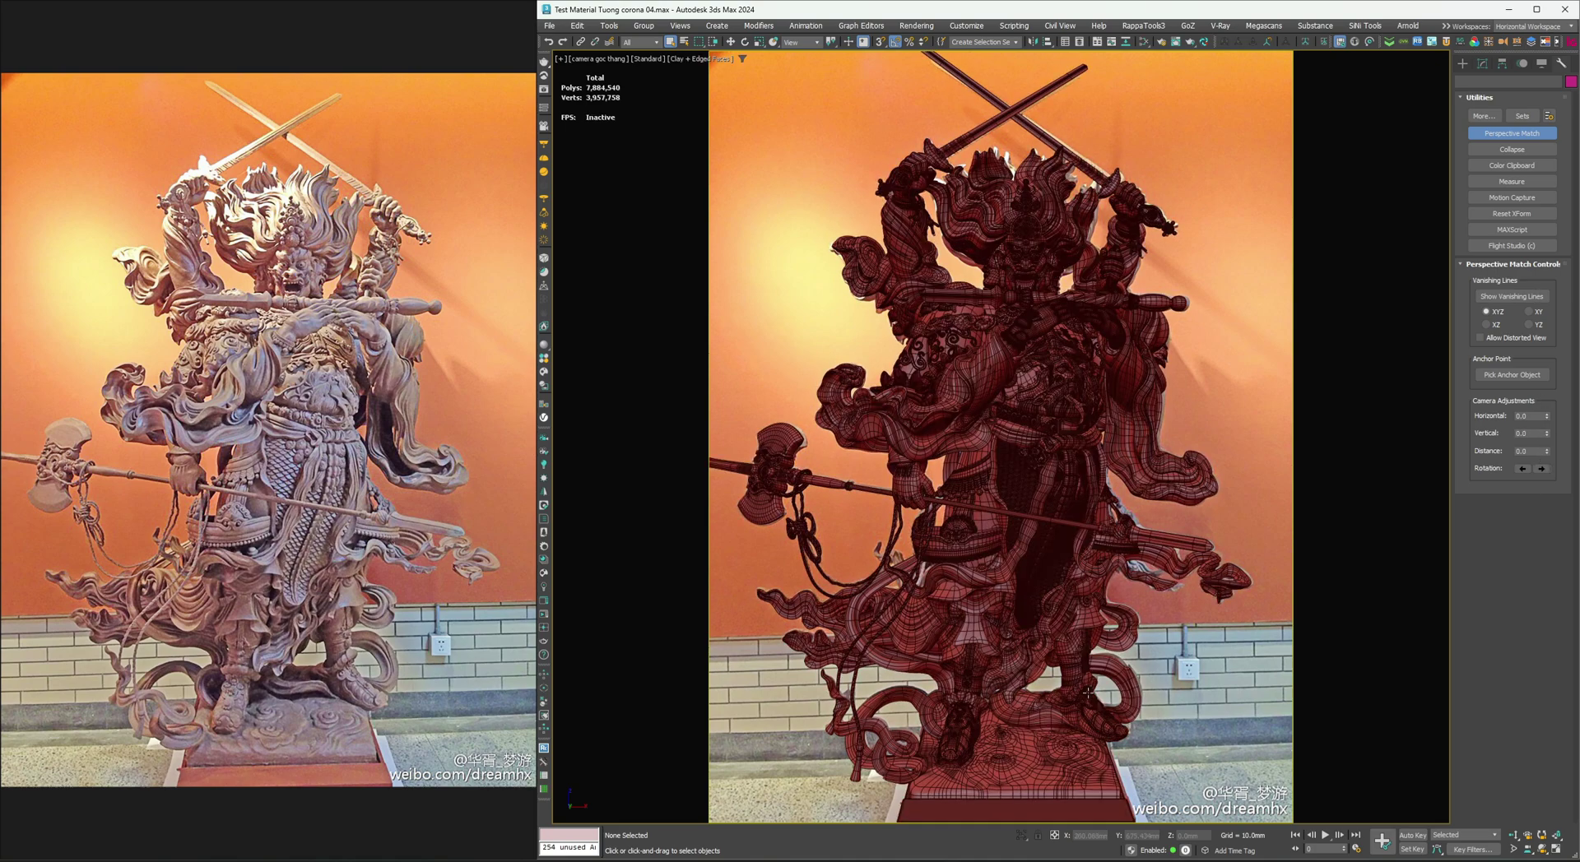
# Zoom in, hide edged faces with F4 and orbit the statue to view its back.
pyautogui.scroll(5, 1093, 589)
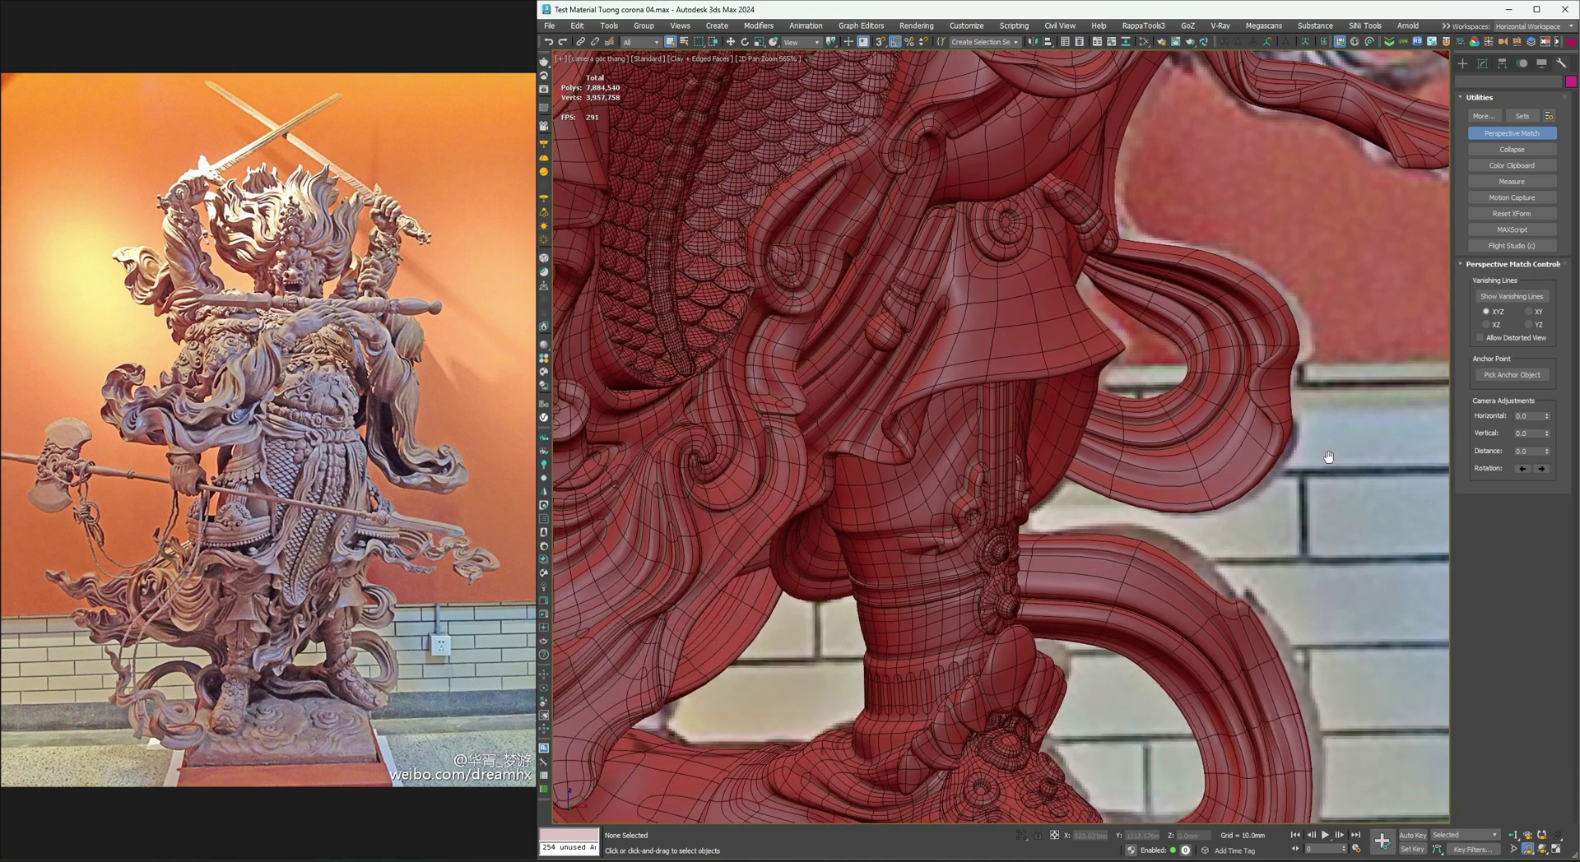
pyautogui.scroll(3, 987, 526)
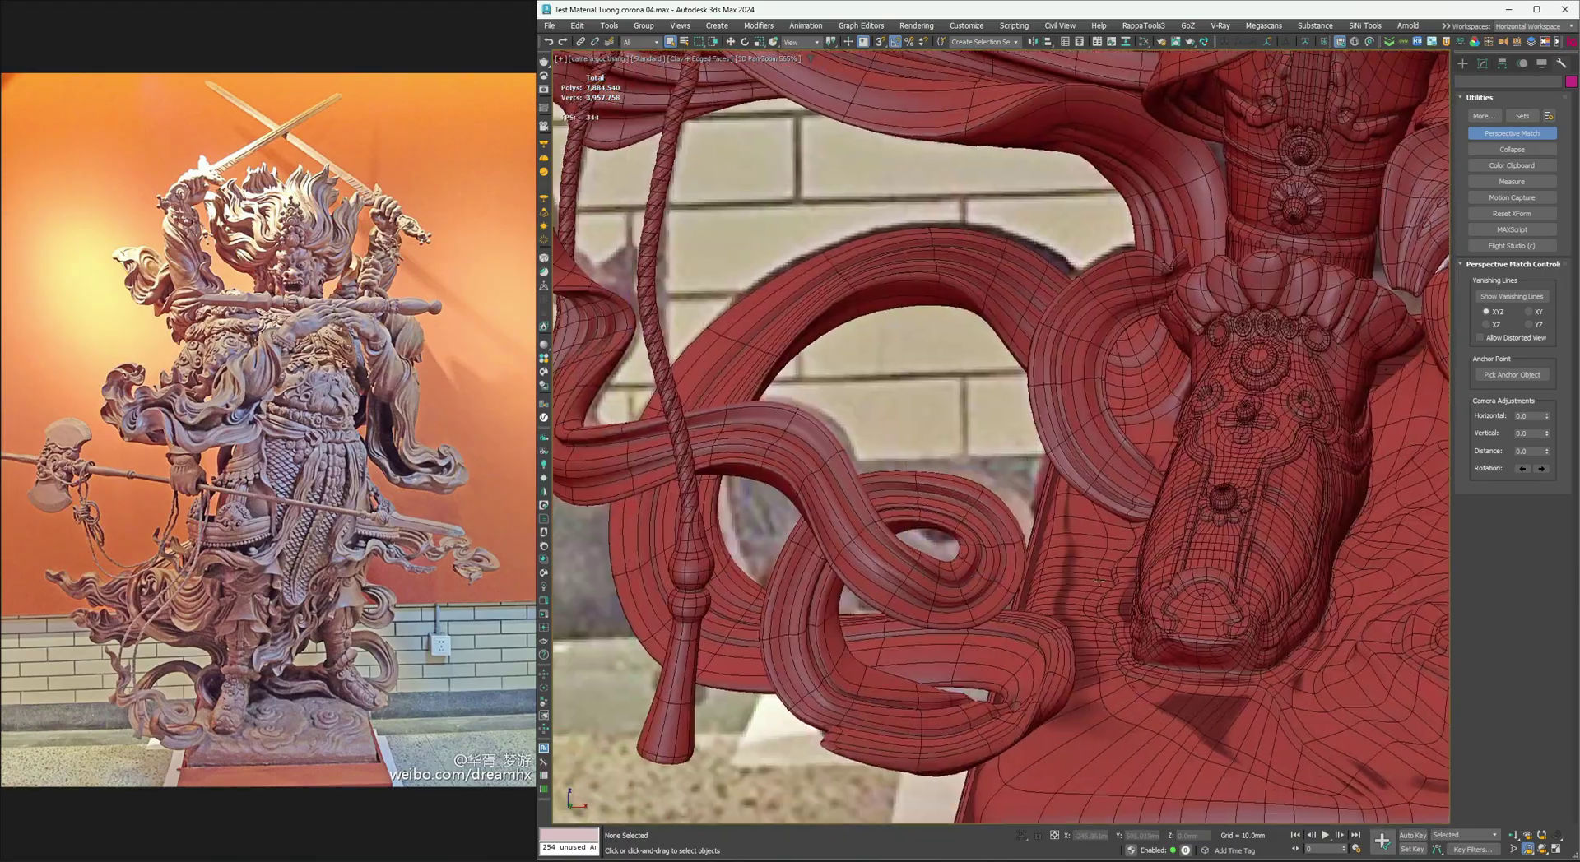
pyautogui.scroll(3, 946, 371)
pyautogui.scroll(6, 1025, 253)
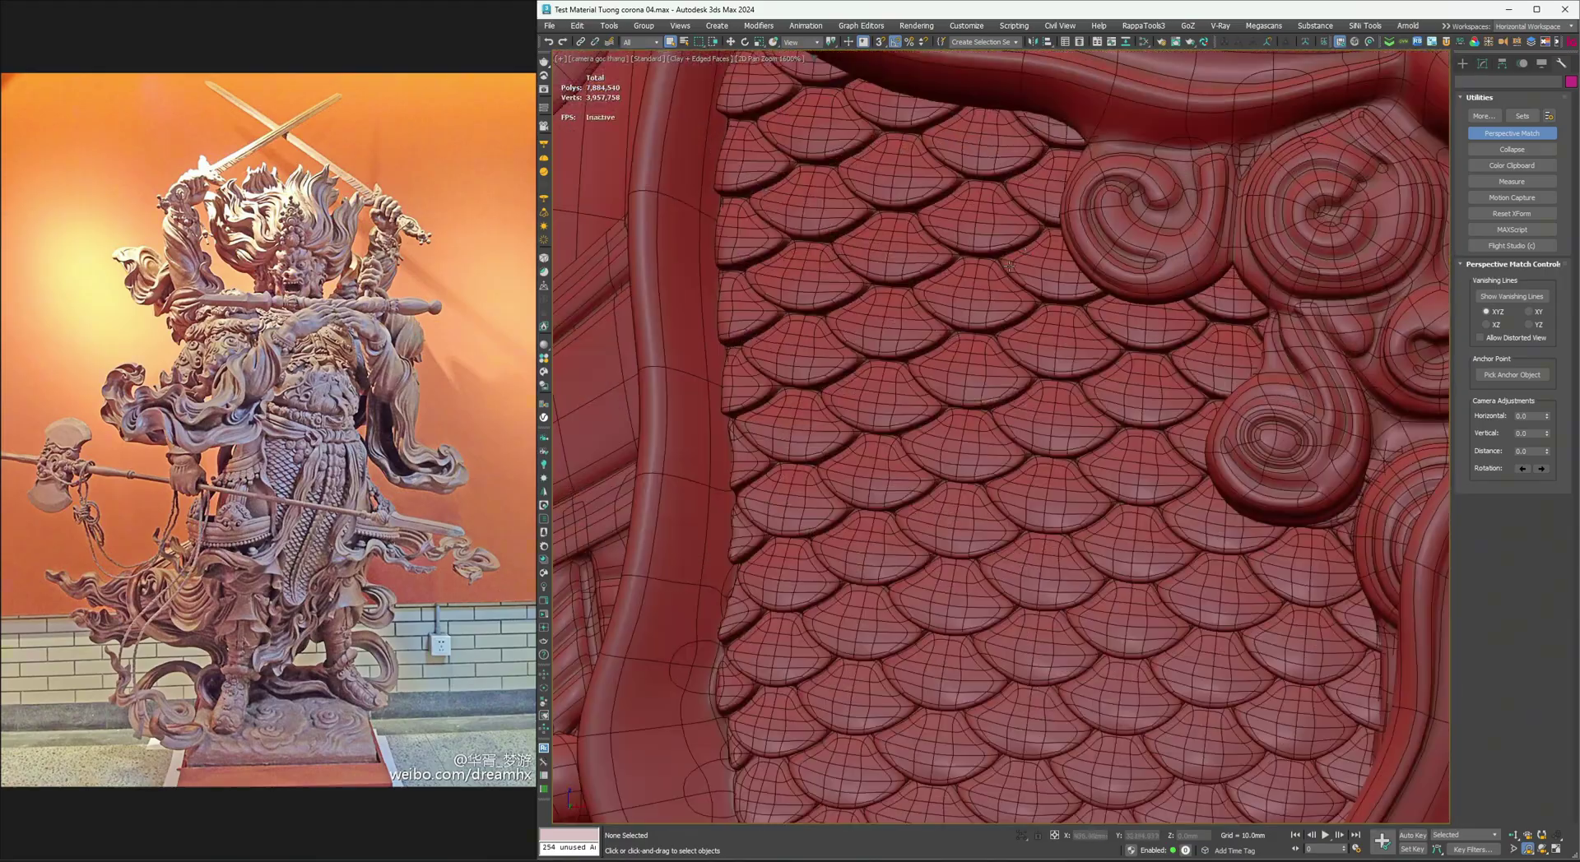
pyautogui.press('F4')
pyautogui.scroll(2, 938, 435)
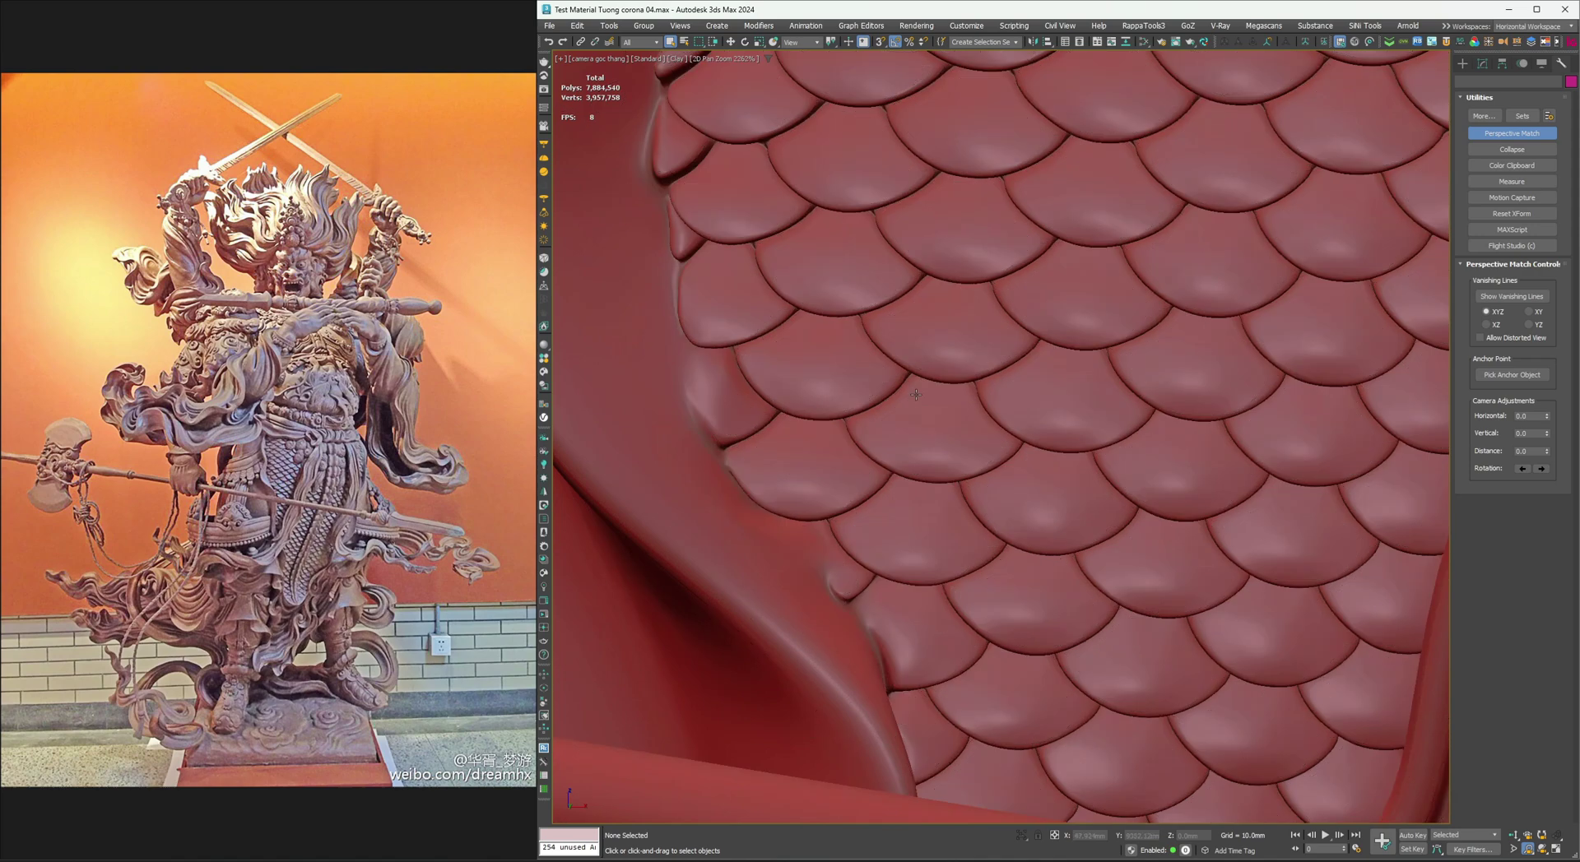
pyautogui.scroll(-2, 916, 395)
pyautogui.scroll(5, 125, 447)
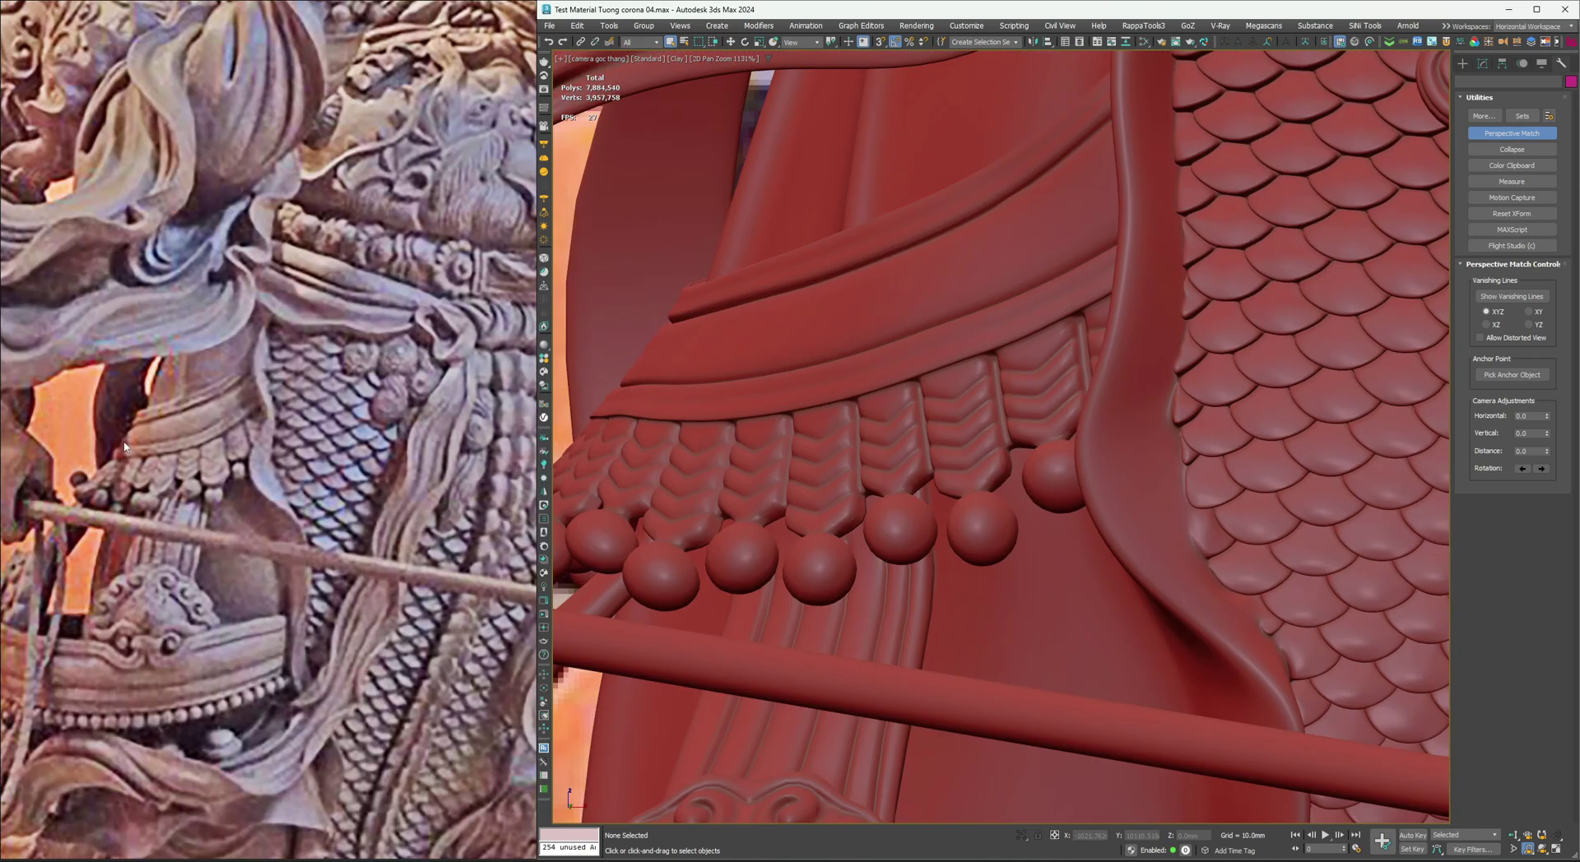
pyautogui.scroll(3, 220, 482)
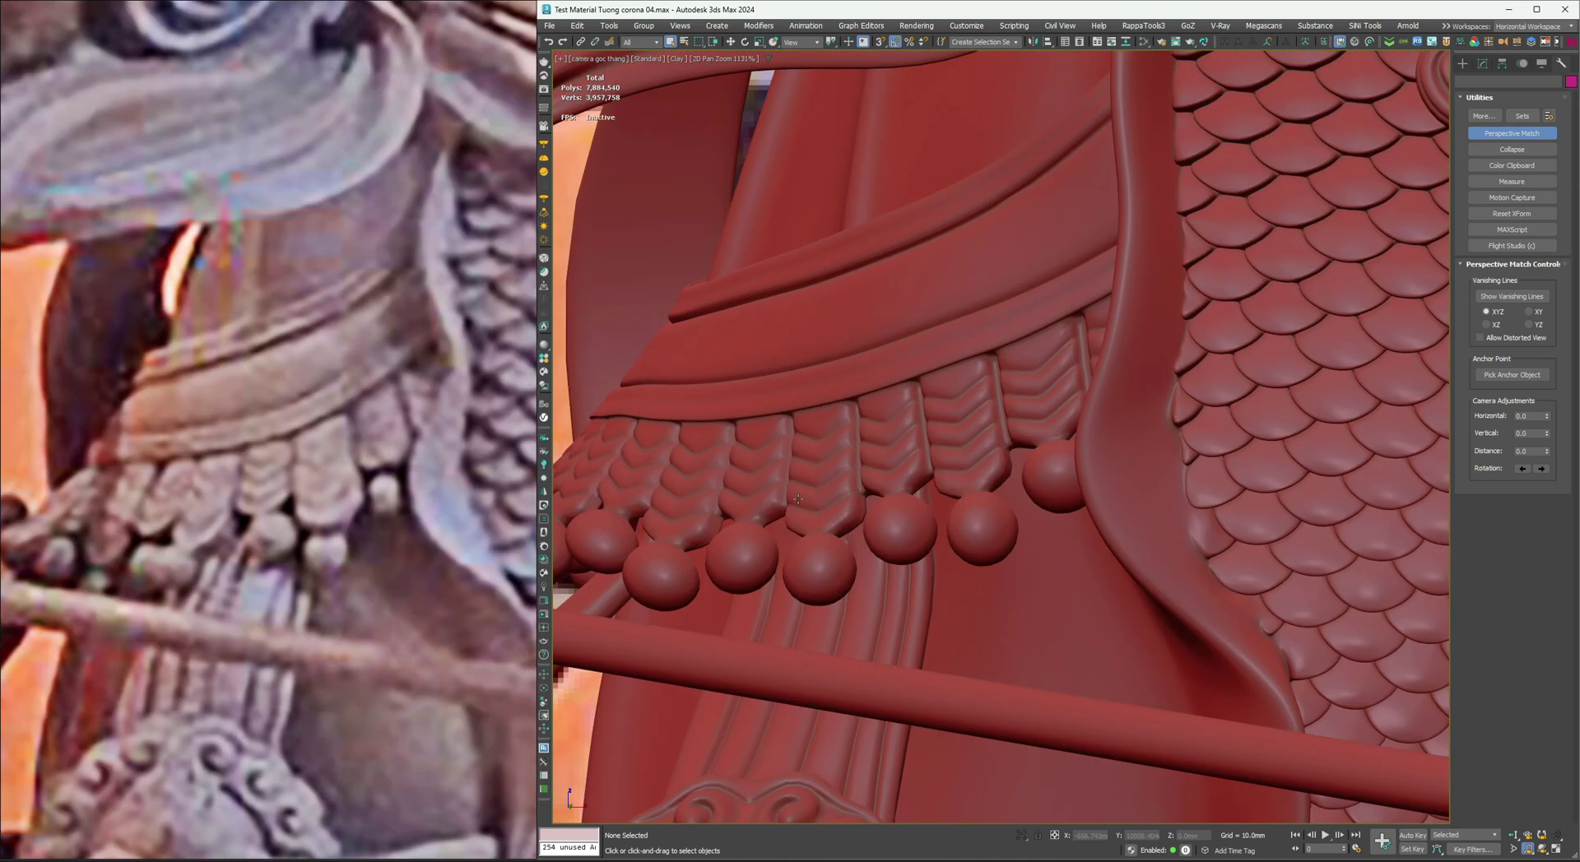
pyautogui.scroll(-2, 805, 476)
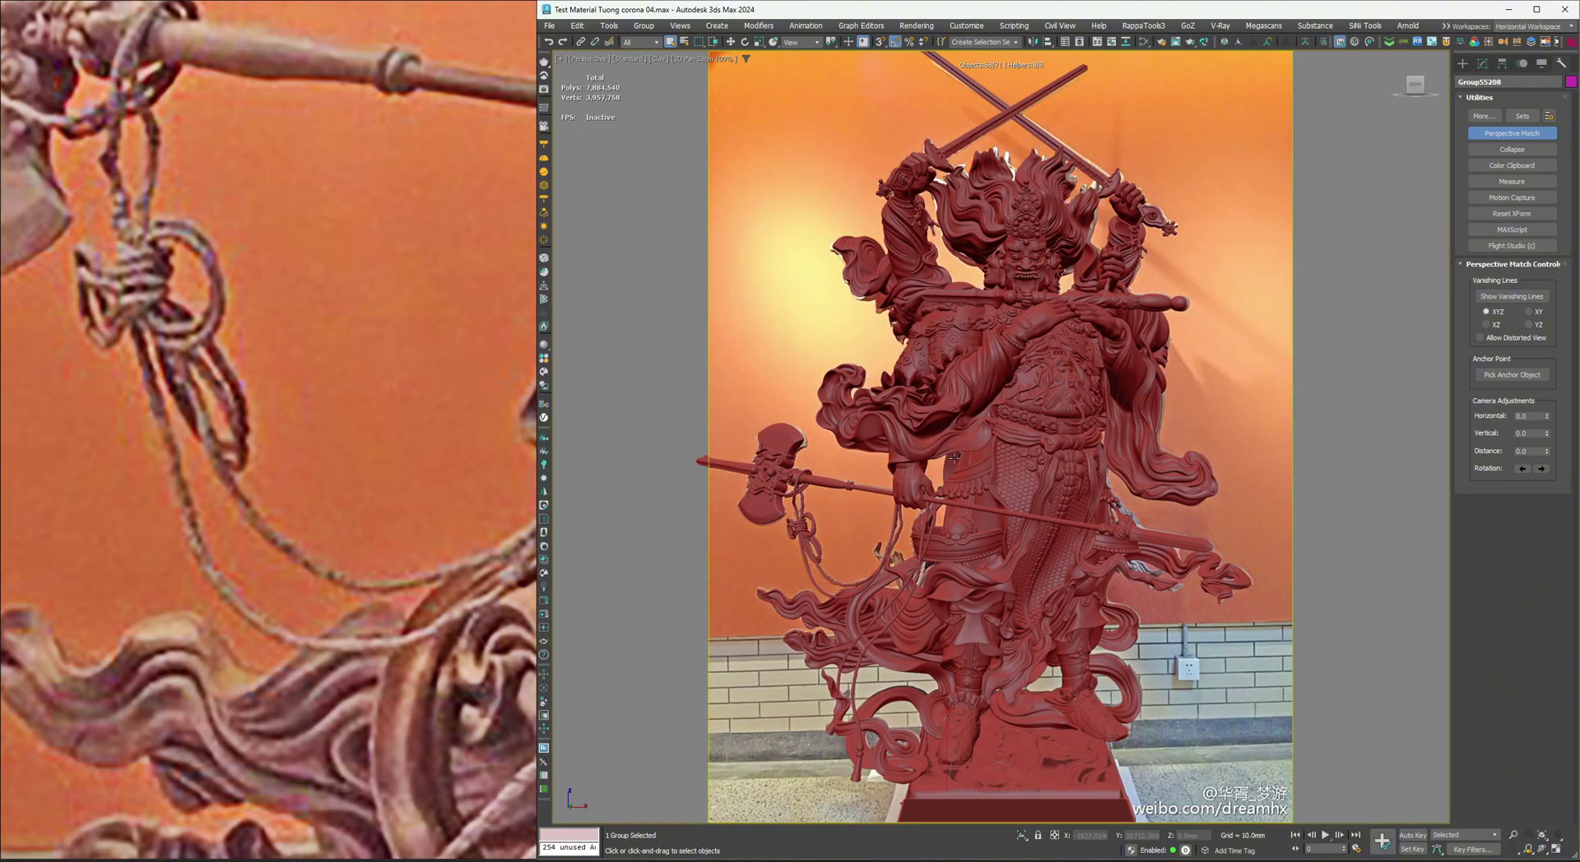
pyautogui.moveTo(953, 458); pyautogui.dragTo(1386, 416)
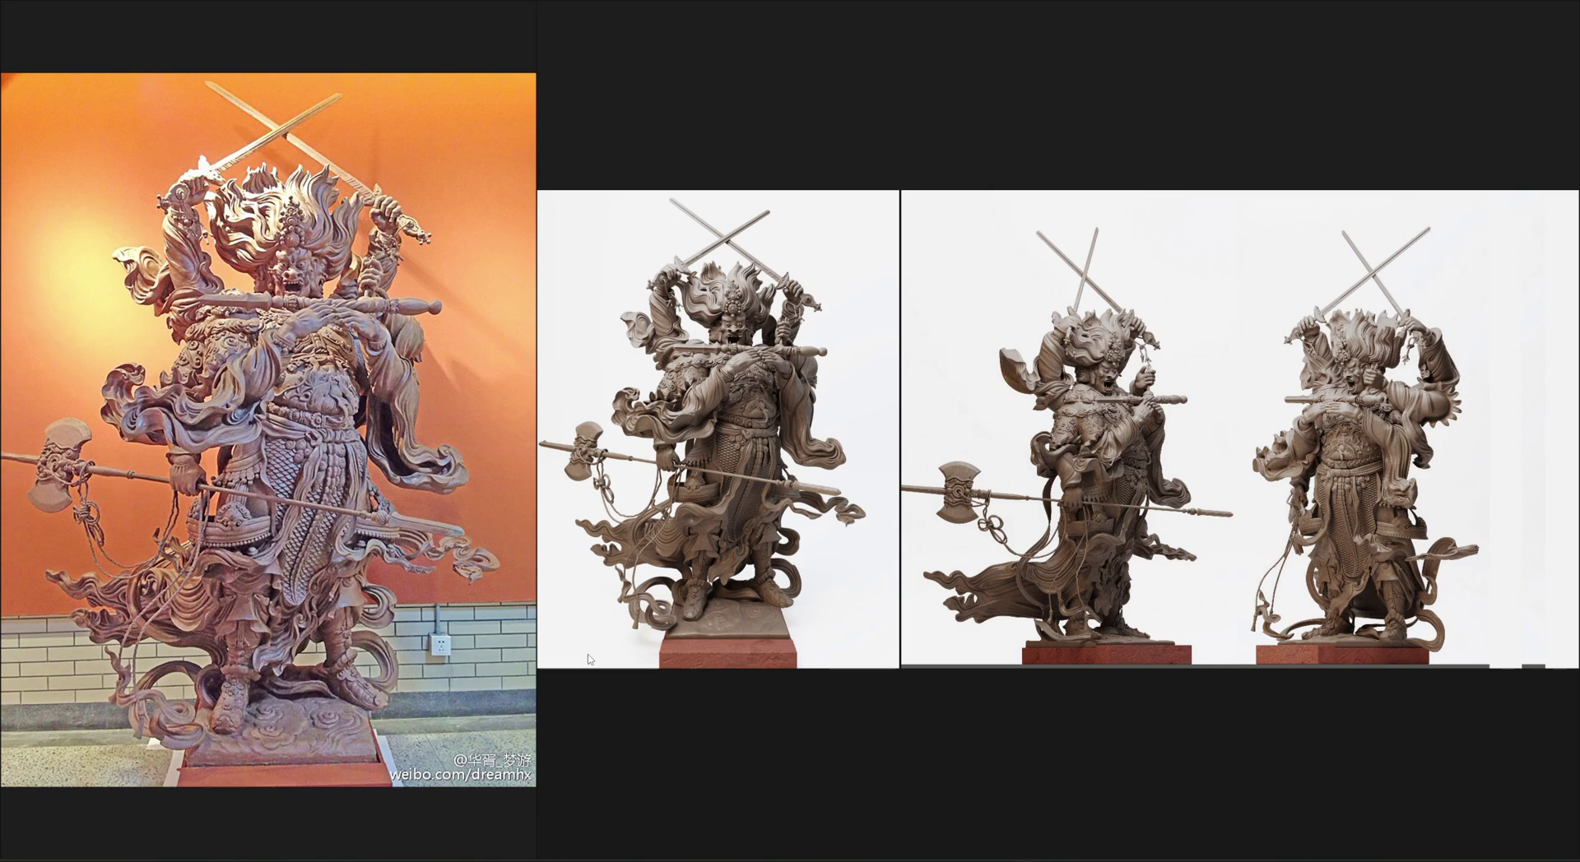
# Zoom out on the right-hand photo until the whole statue and its base are visible.
pyautogui.scroll(5, 668, 648)
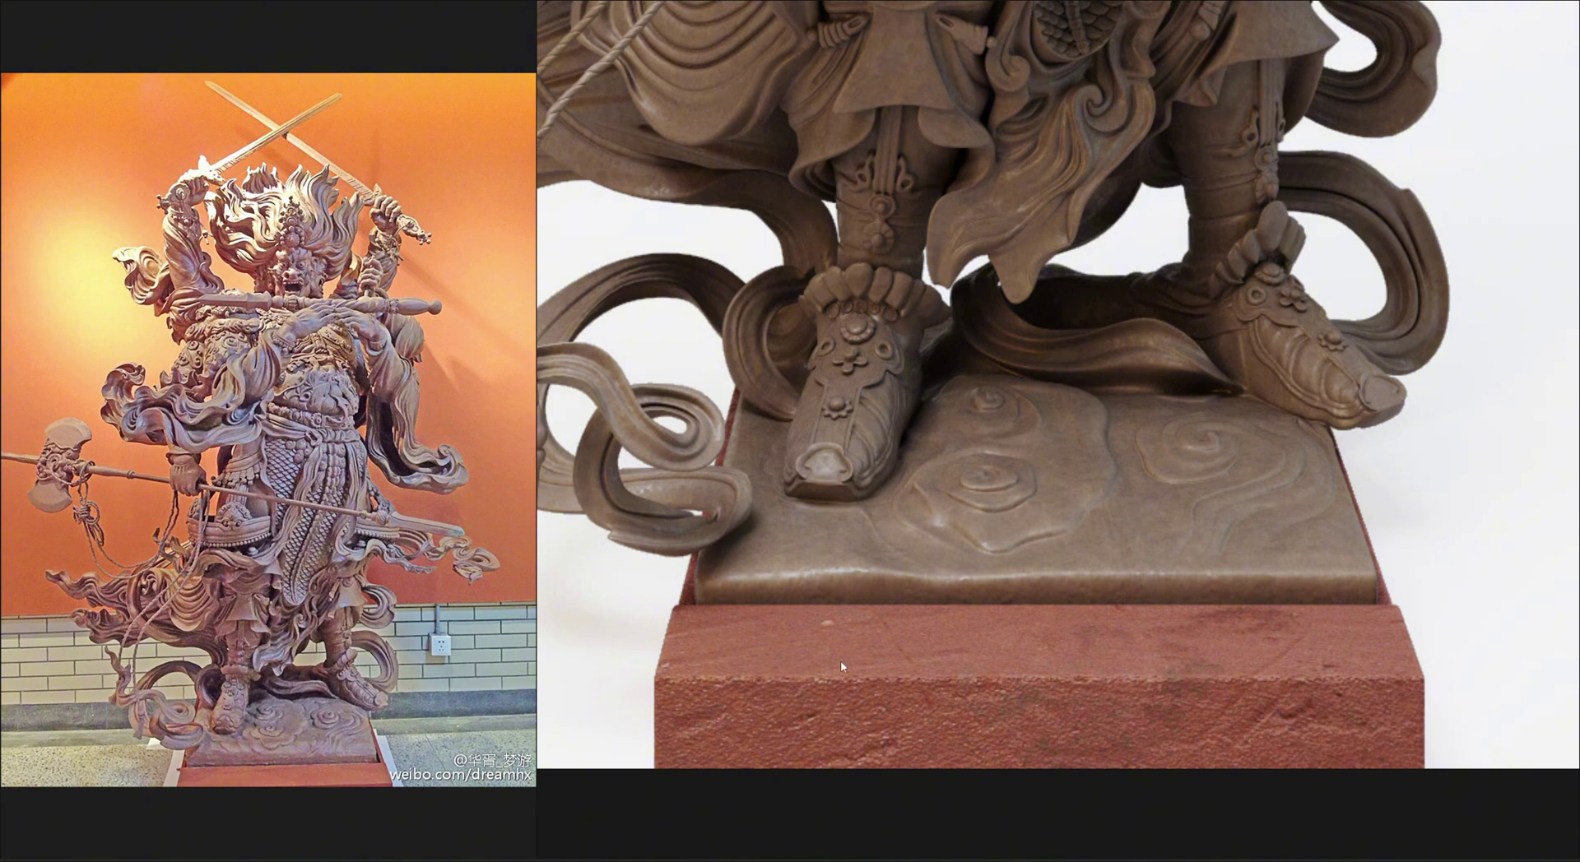
pyautogui.scroll(-3, 841, 660)
pyautogui.scroll(1, 831, 462)
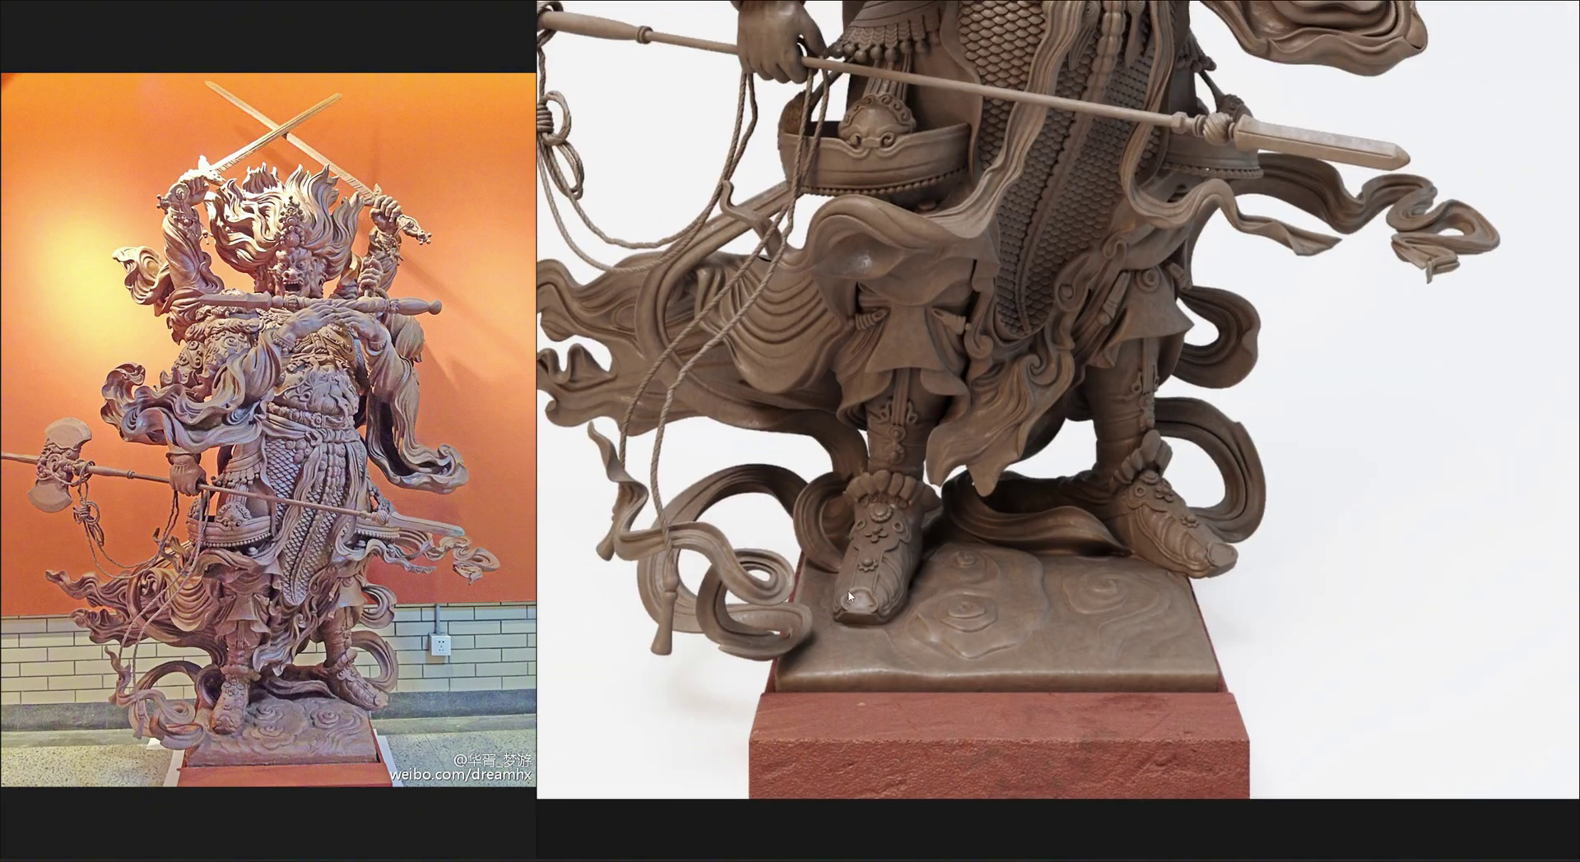
pyautogui.scroll(-3, 850, 596)
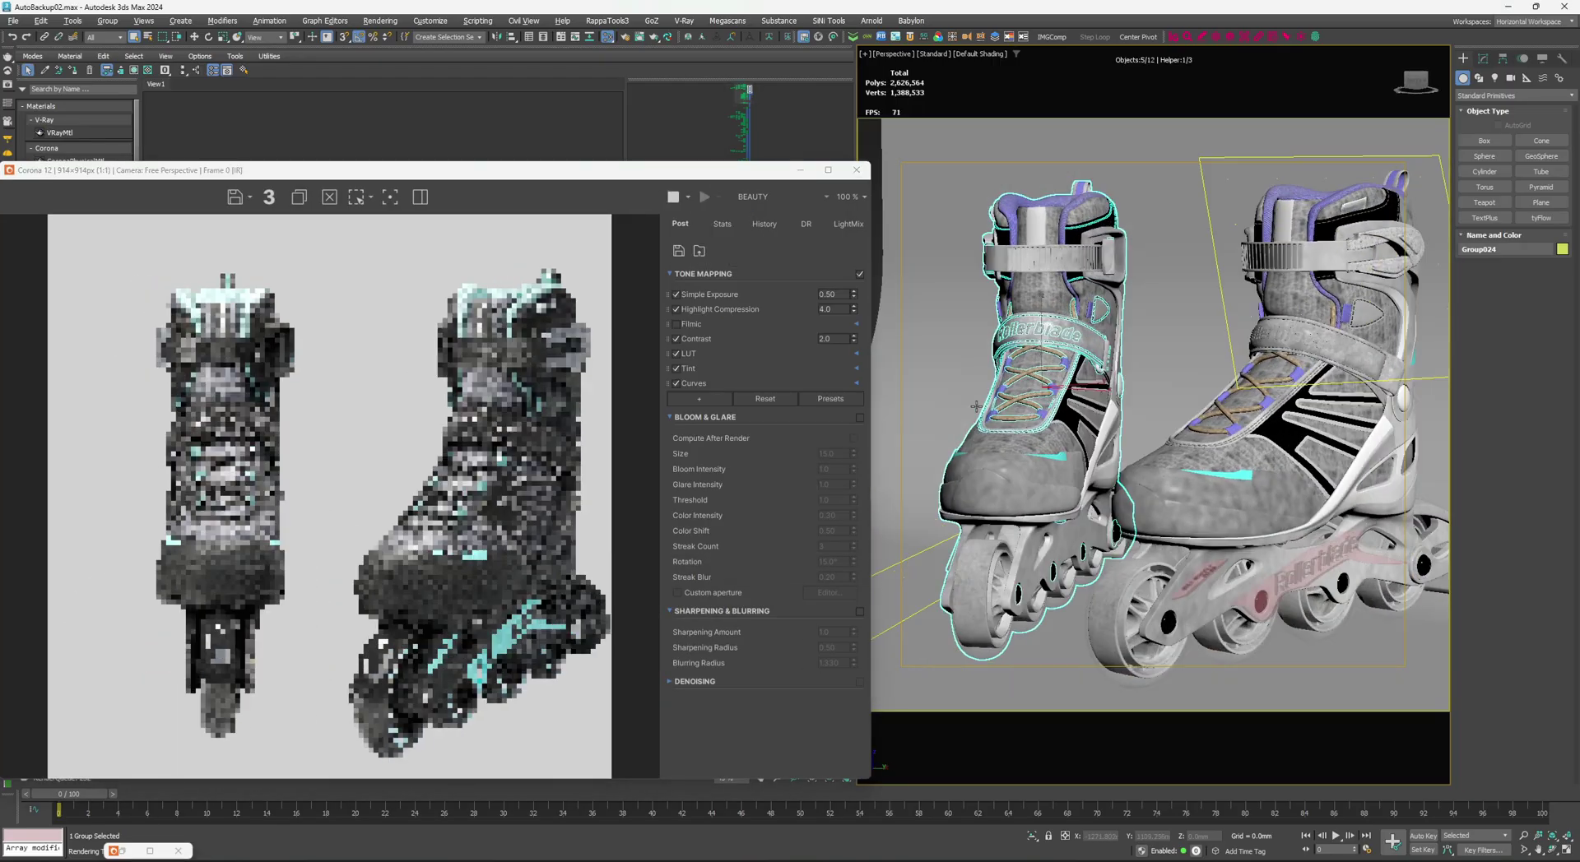
# Switch the 3ds Max viewport to CoronaCamera001 so Corona Interactive re-renders the inline-skate scene.
pyautogui.press('c')
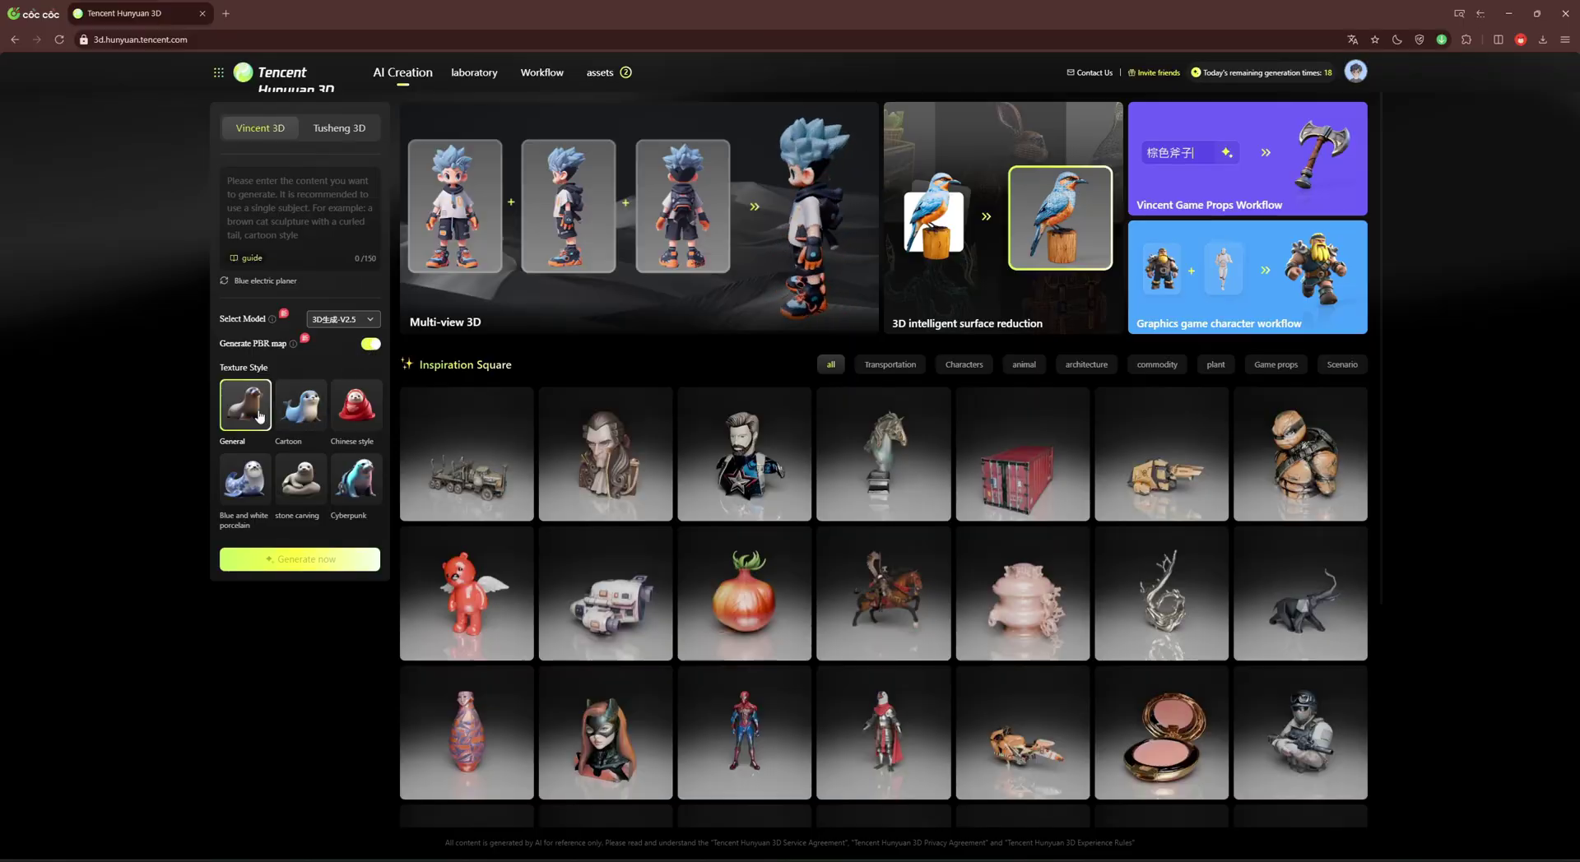
# Generate models from the prompt 'Woodpecker, sharp beak, golden color'.
pyautogui.click(242, 214)
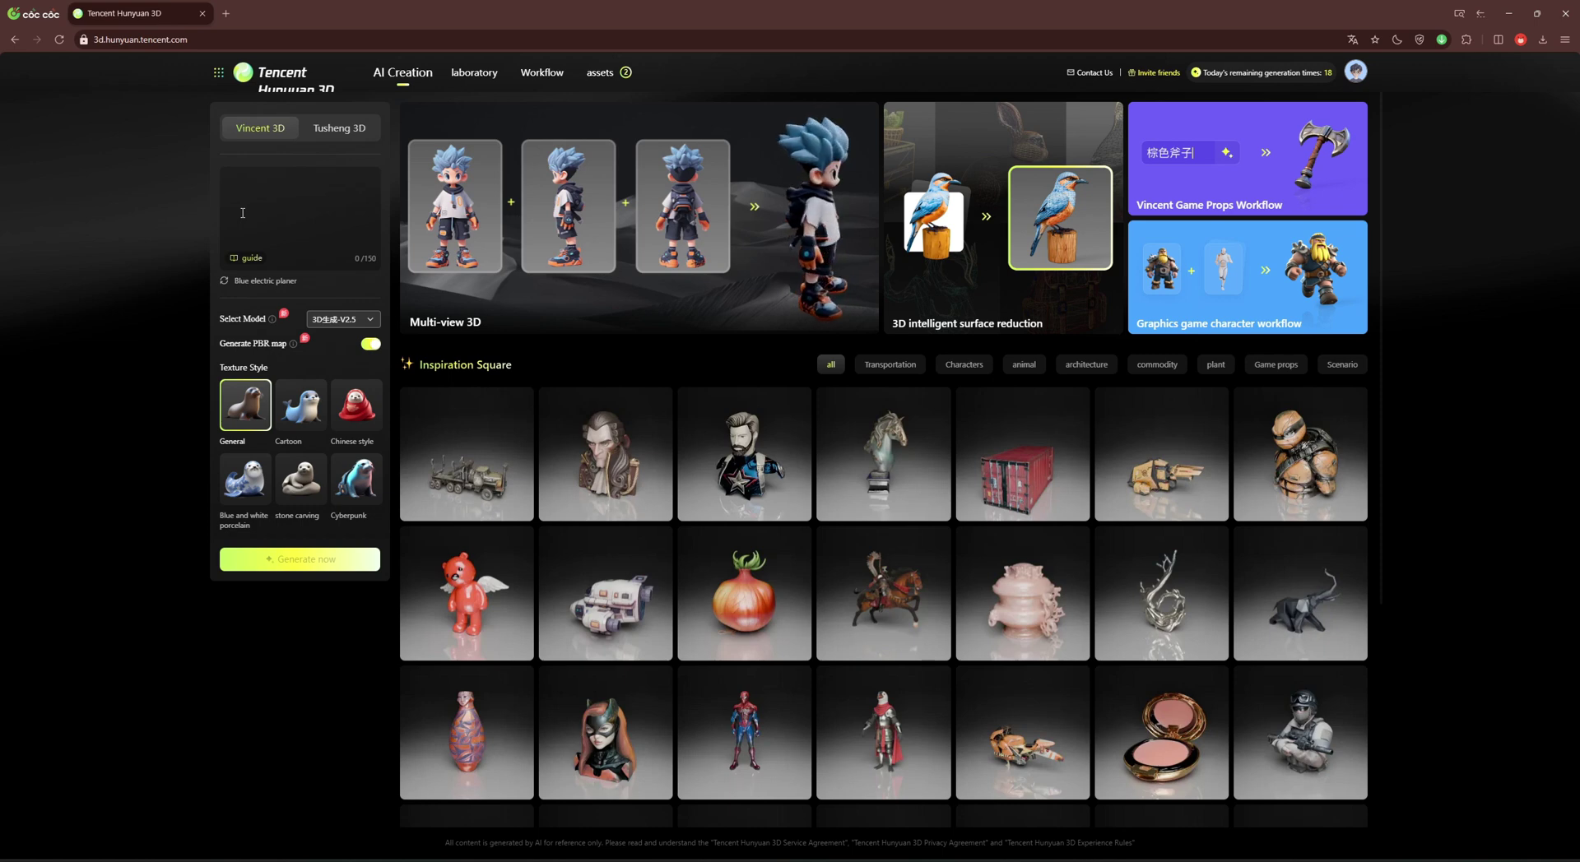
pyautogui.write('Woodpecker, sharp beak, golden color')
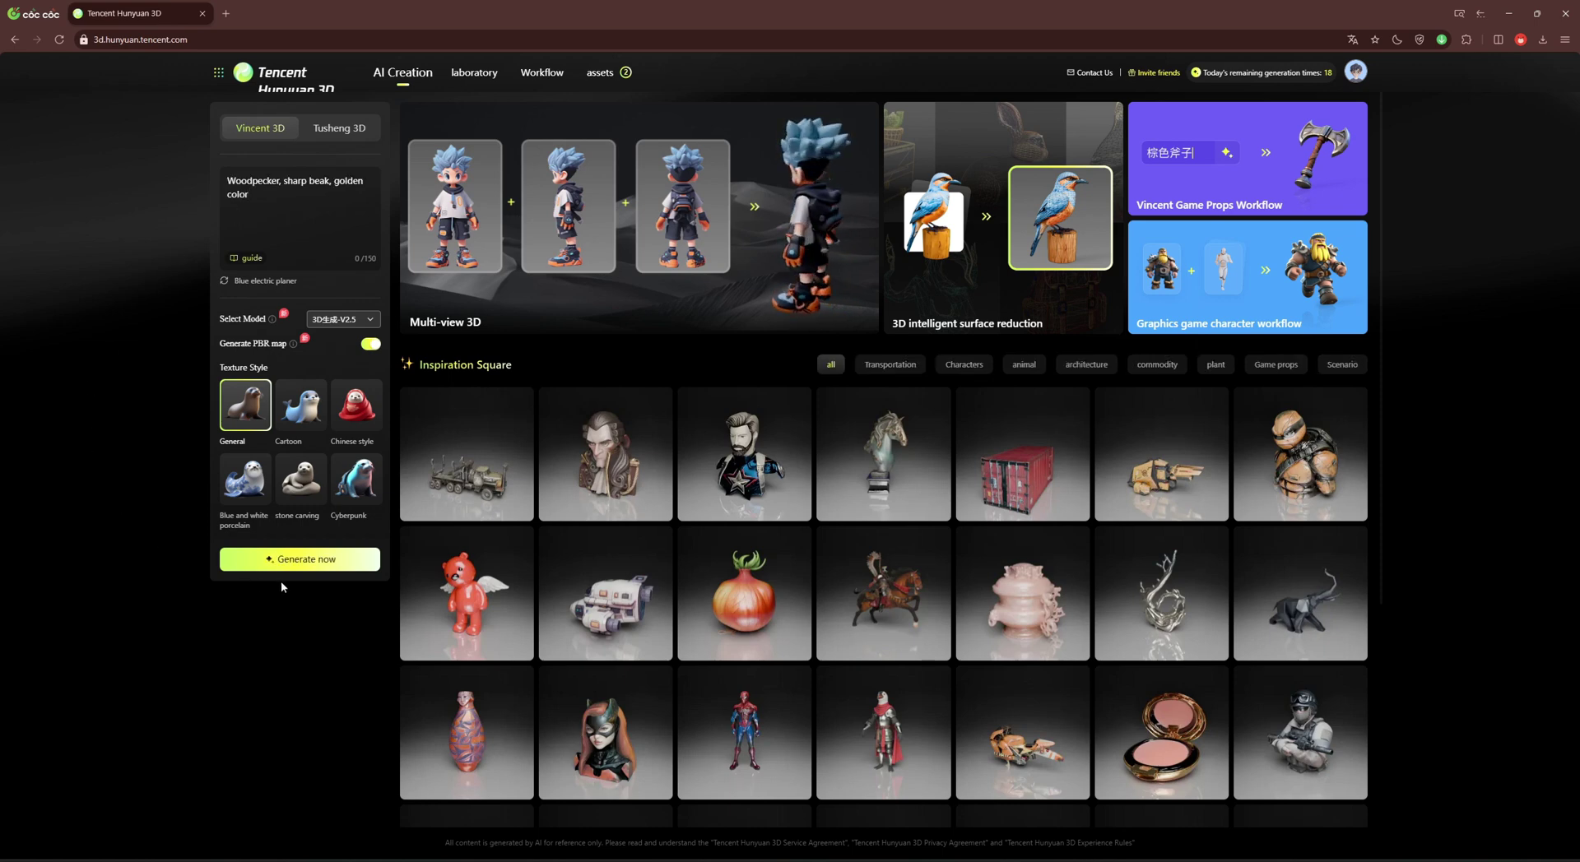
pyautogui.click(296, 566)
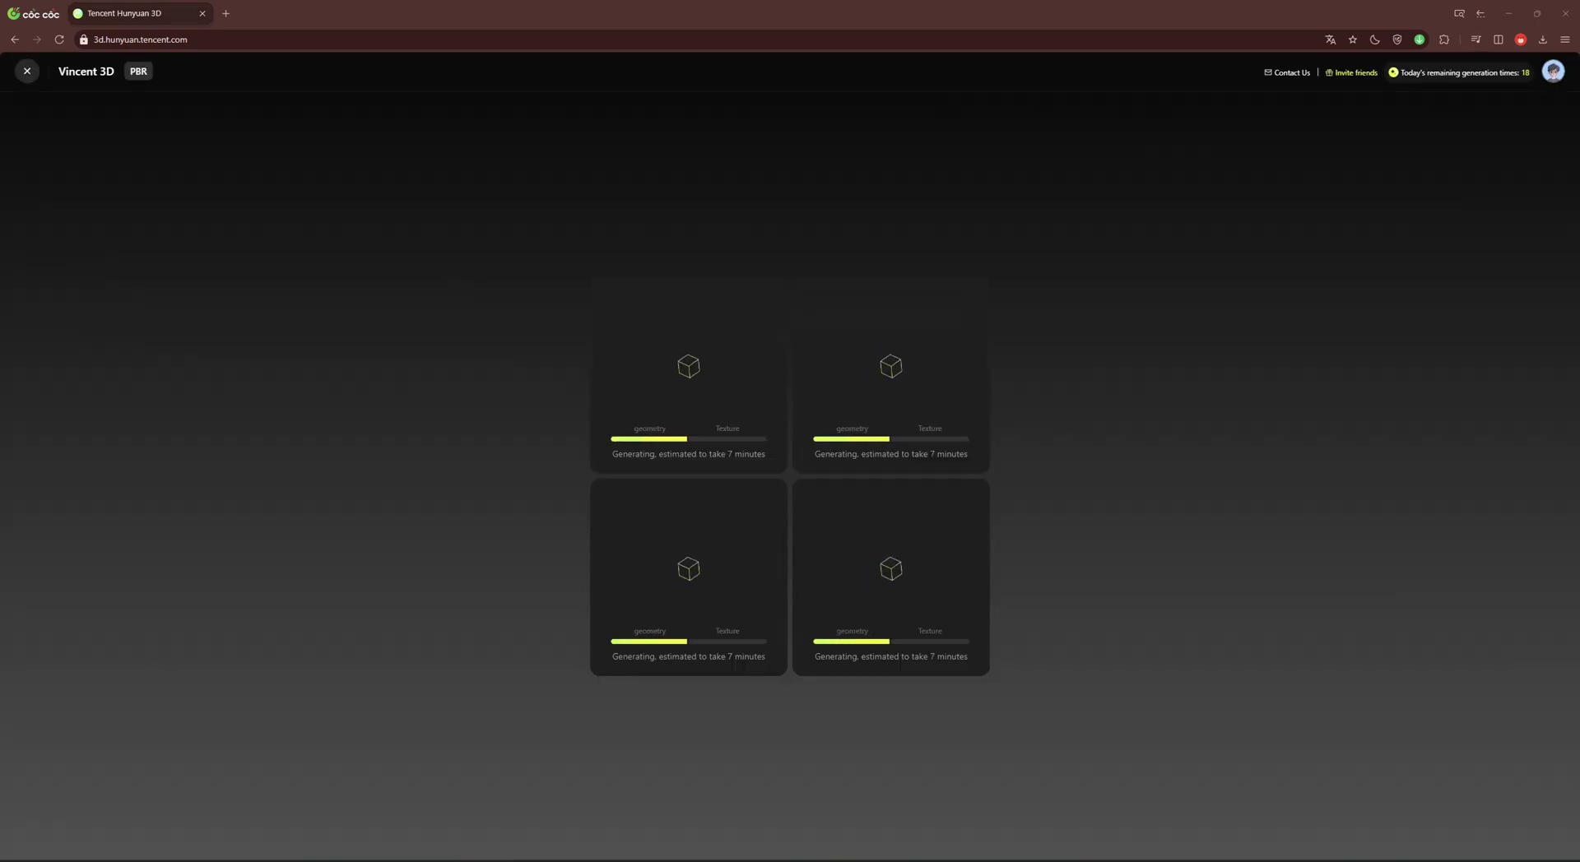
# Inspect the first woodpecker result textured and as a white model from several angles, then reload the page.
pyautogui.click(741, 408)
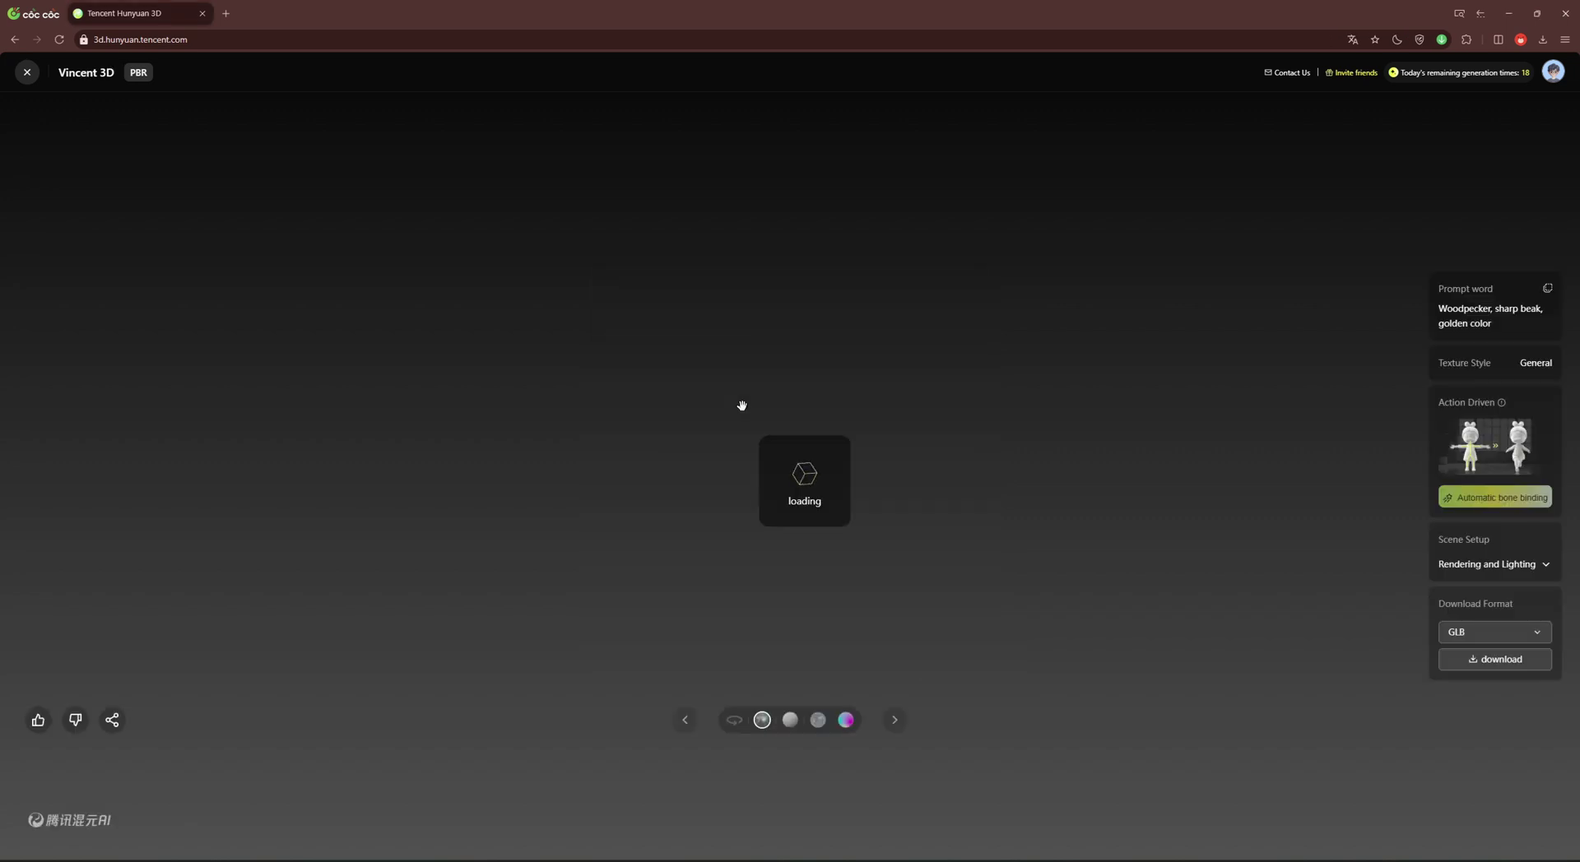
pyautogui.moveTo(975, 636); pyautogui.dragTo(823, 683)
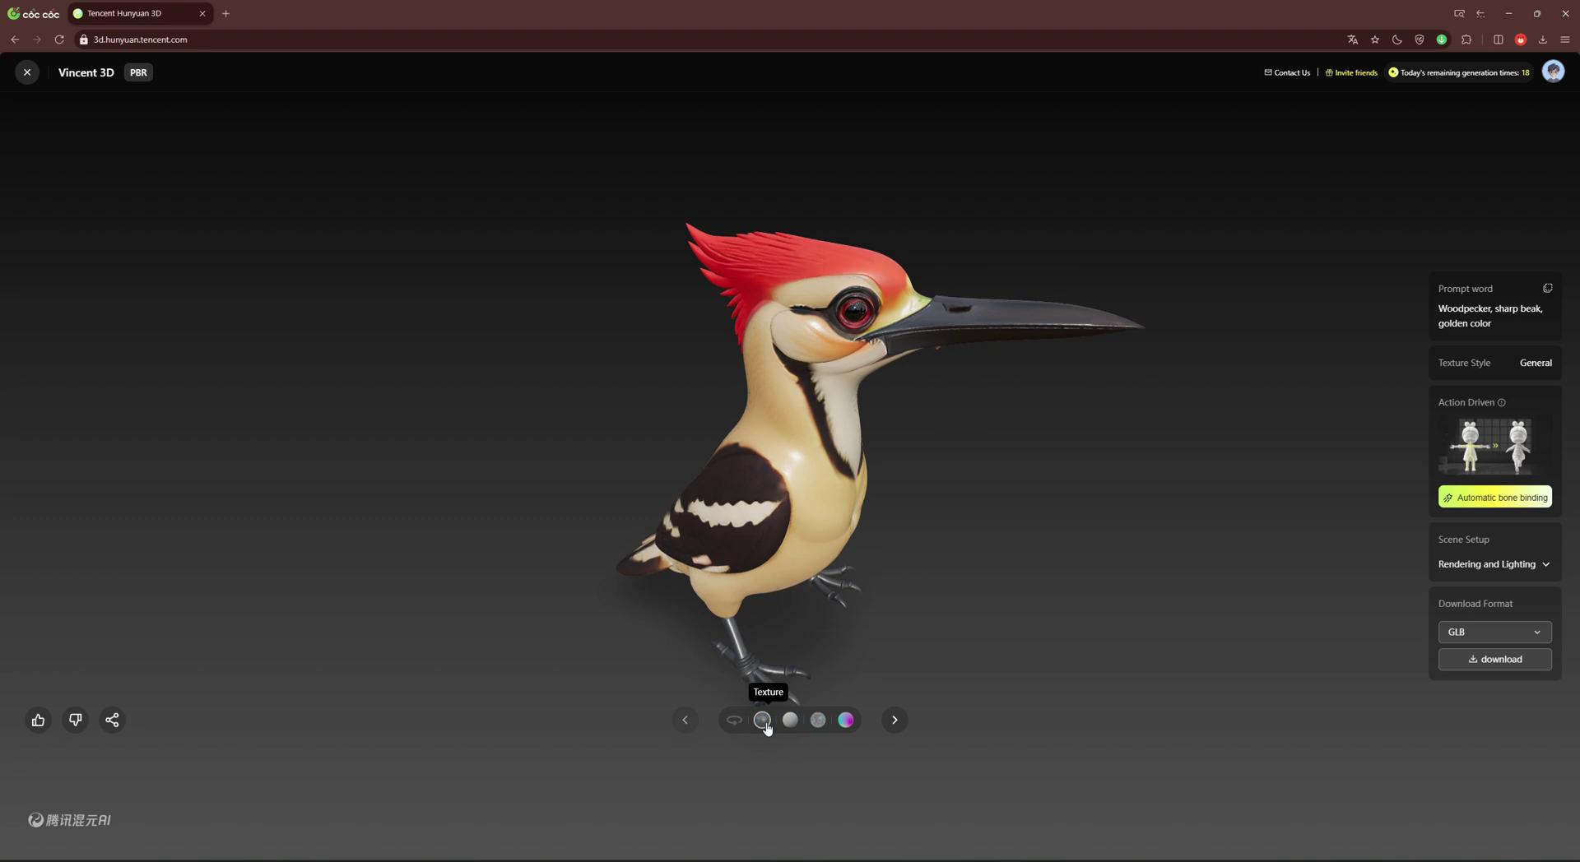
pyautogui.click(790, 727)
pyautogui.moveTo(659, 493)
pyautogui.mouseDown()
pyautogui.moveTo(851, 333)
pyautogui.moveTo(995, 522)
pyautogui.moveTo(963, 806)
pyautogui.mouseUp()
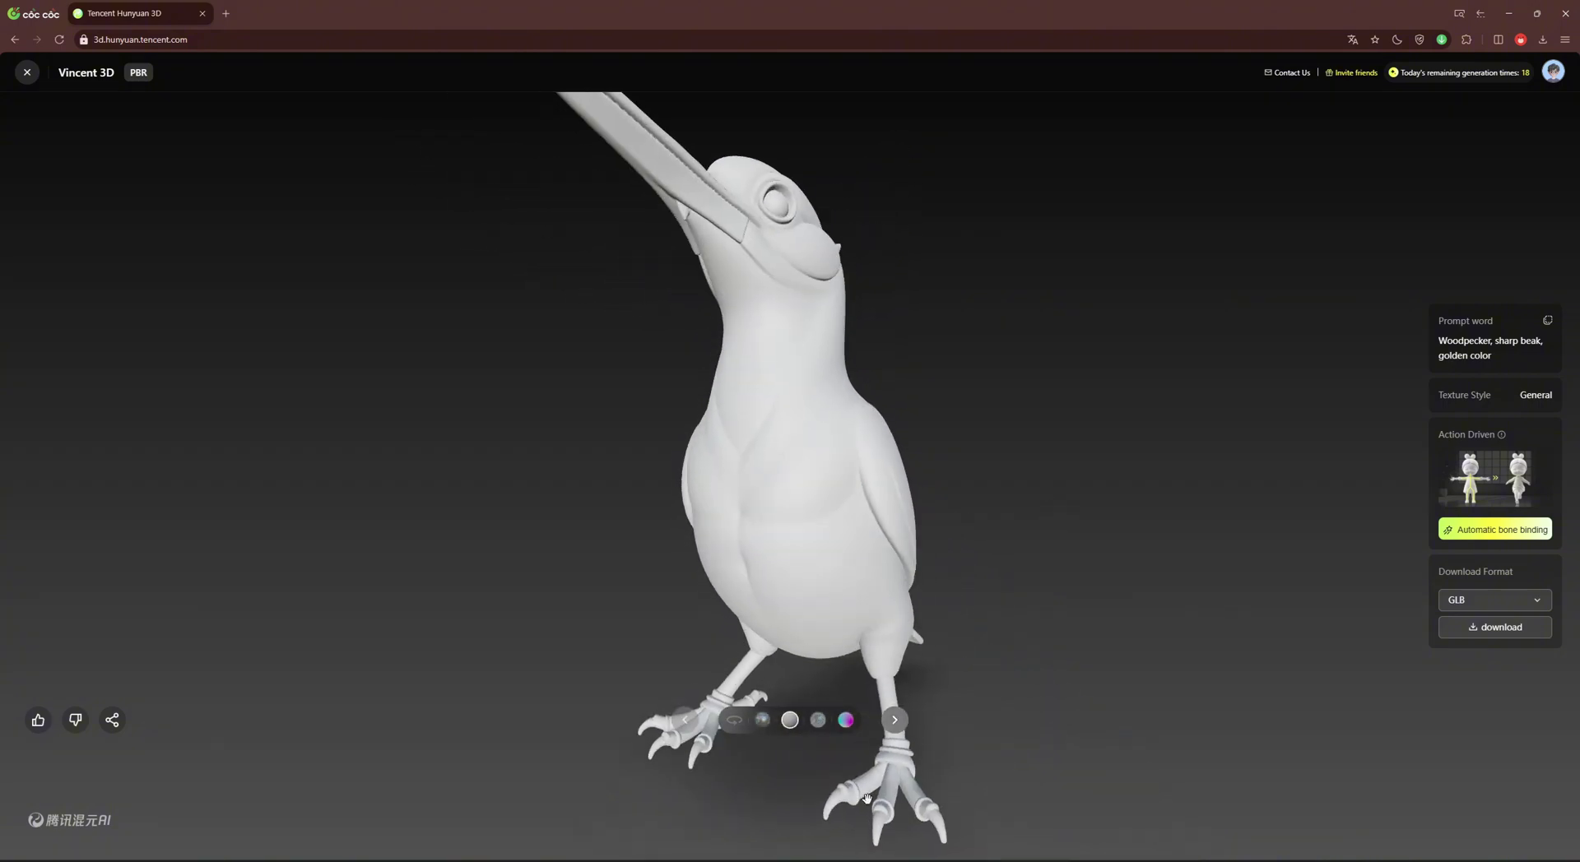
pyautogui.hotkey('ctrl', 'l')
pyautogui.press('Return')
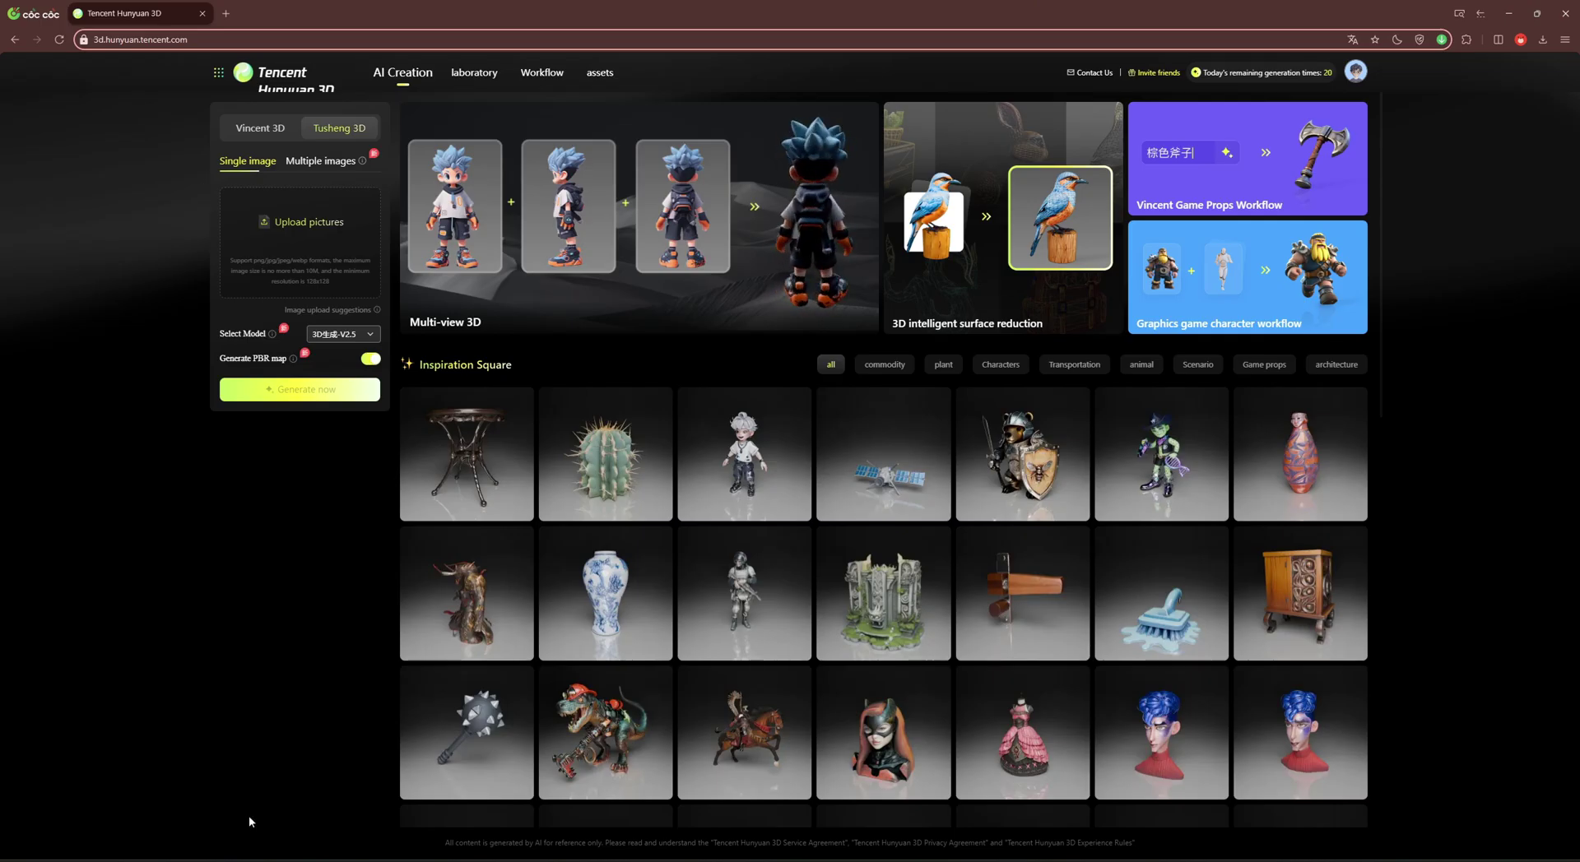
# Open the 3D texture generation tool from the laboratory's tool cards.
pyautogui.click(465, 74)
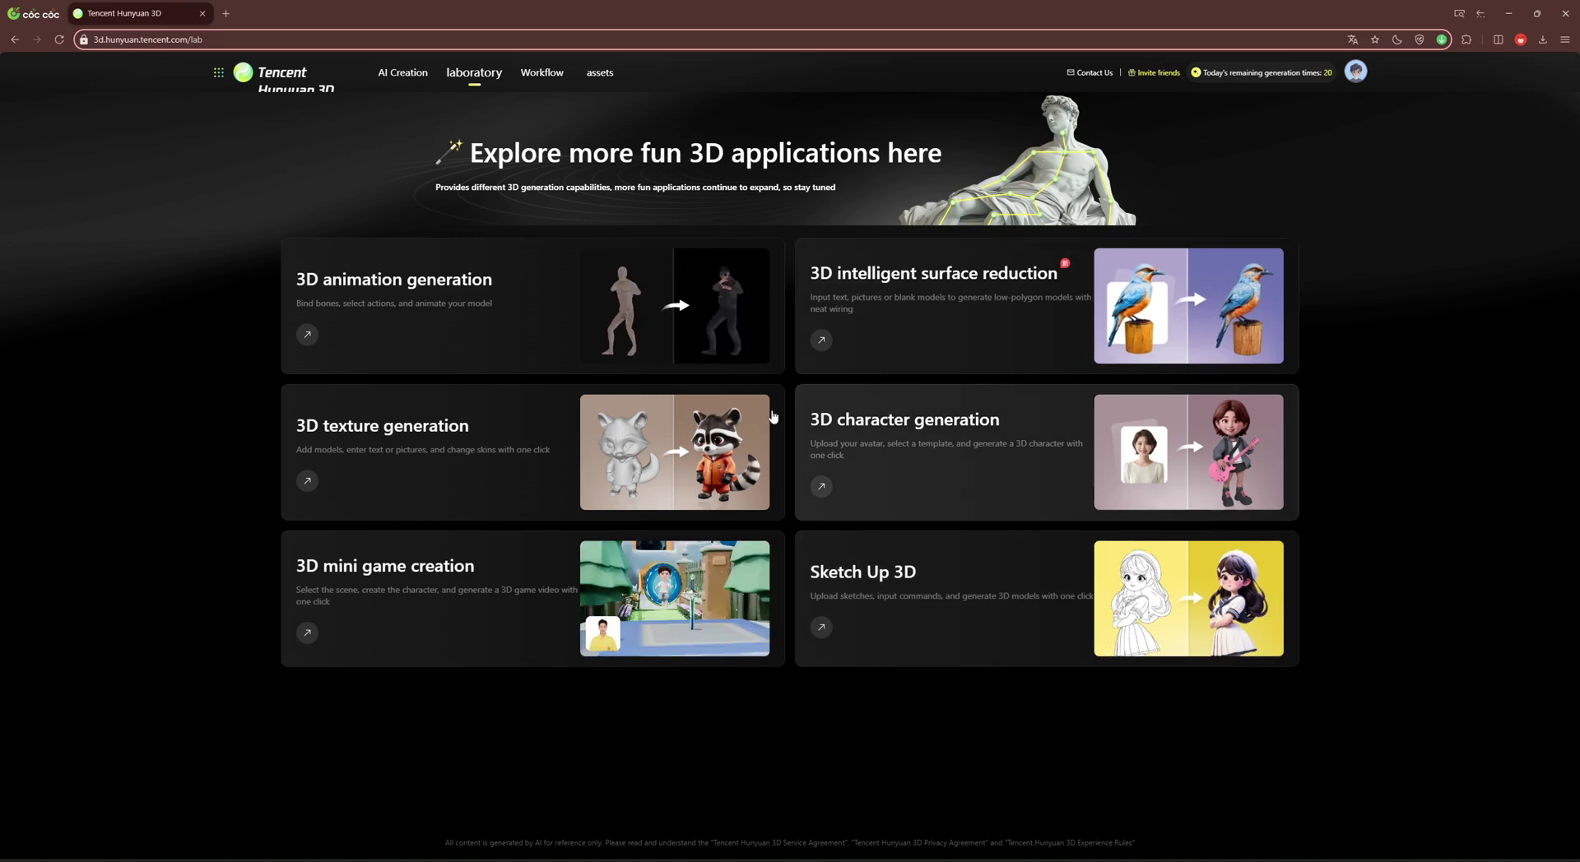
pyautogui.click(523, 468)
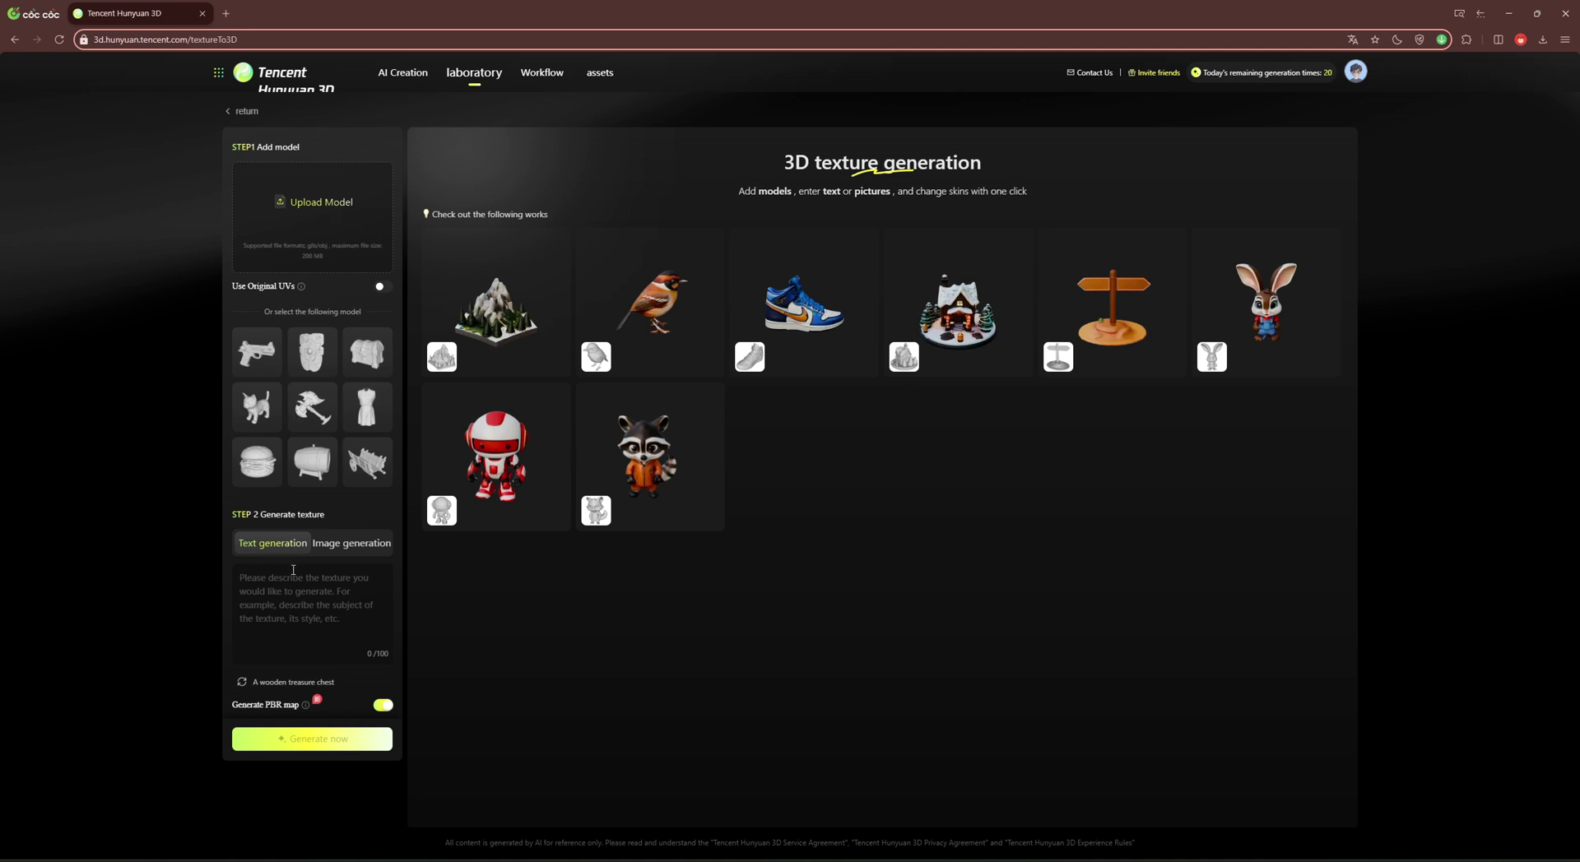
# Switch to image-based texturing and preview the blue sneaker's base model, reference image and other side.
pyautogui.click(362, 541)
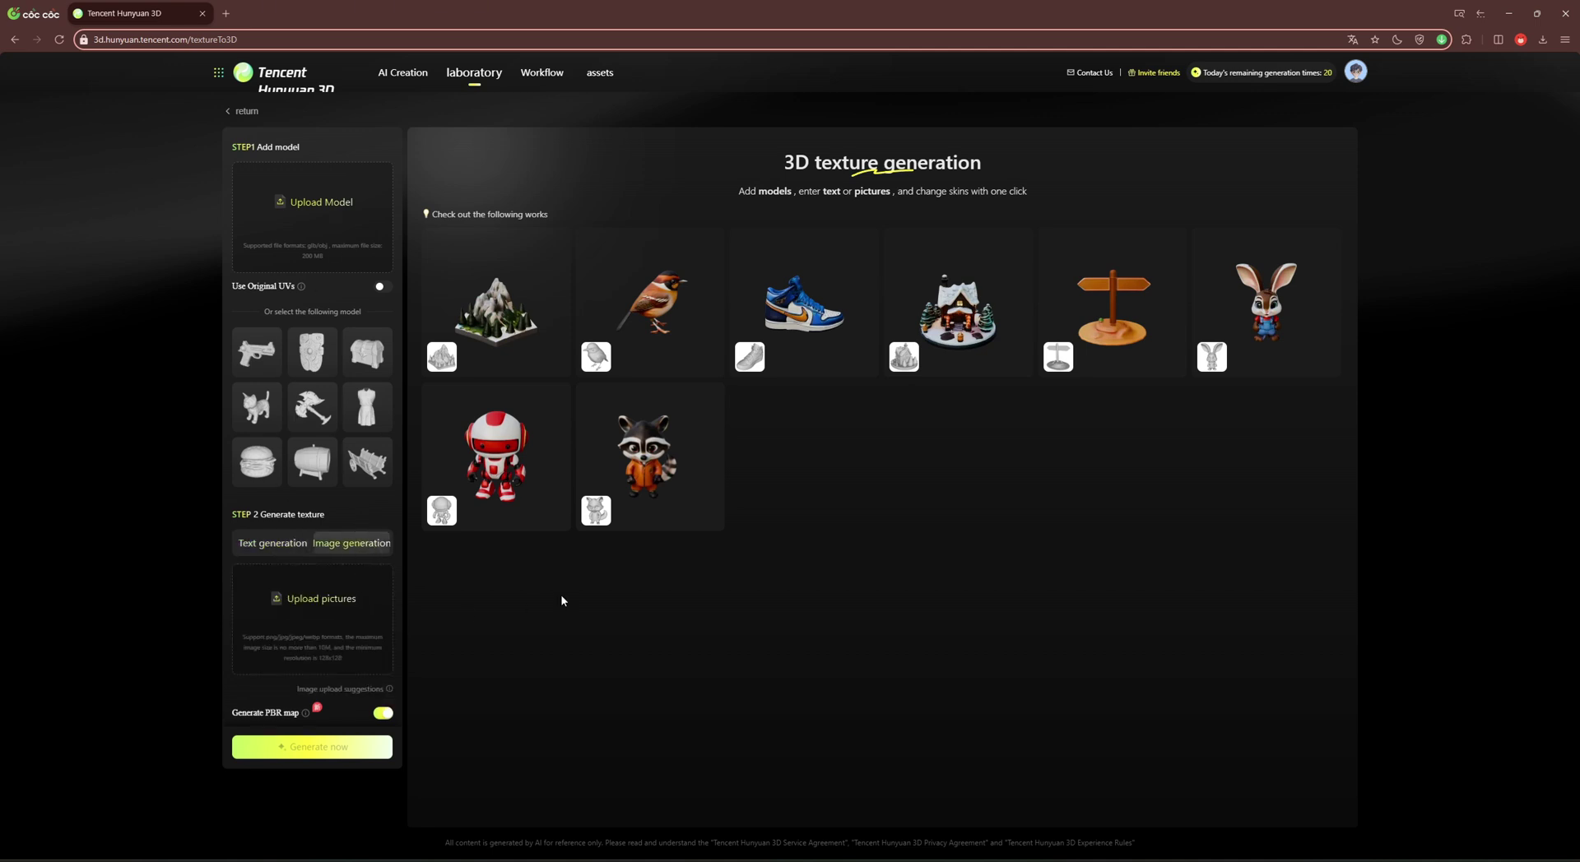
pyautogui.click(790, 292)
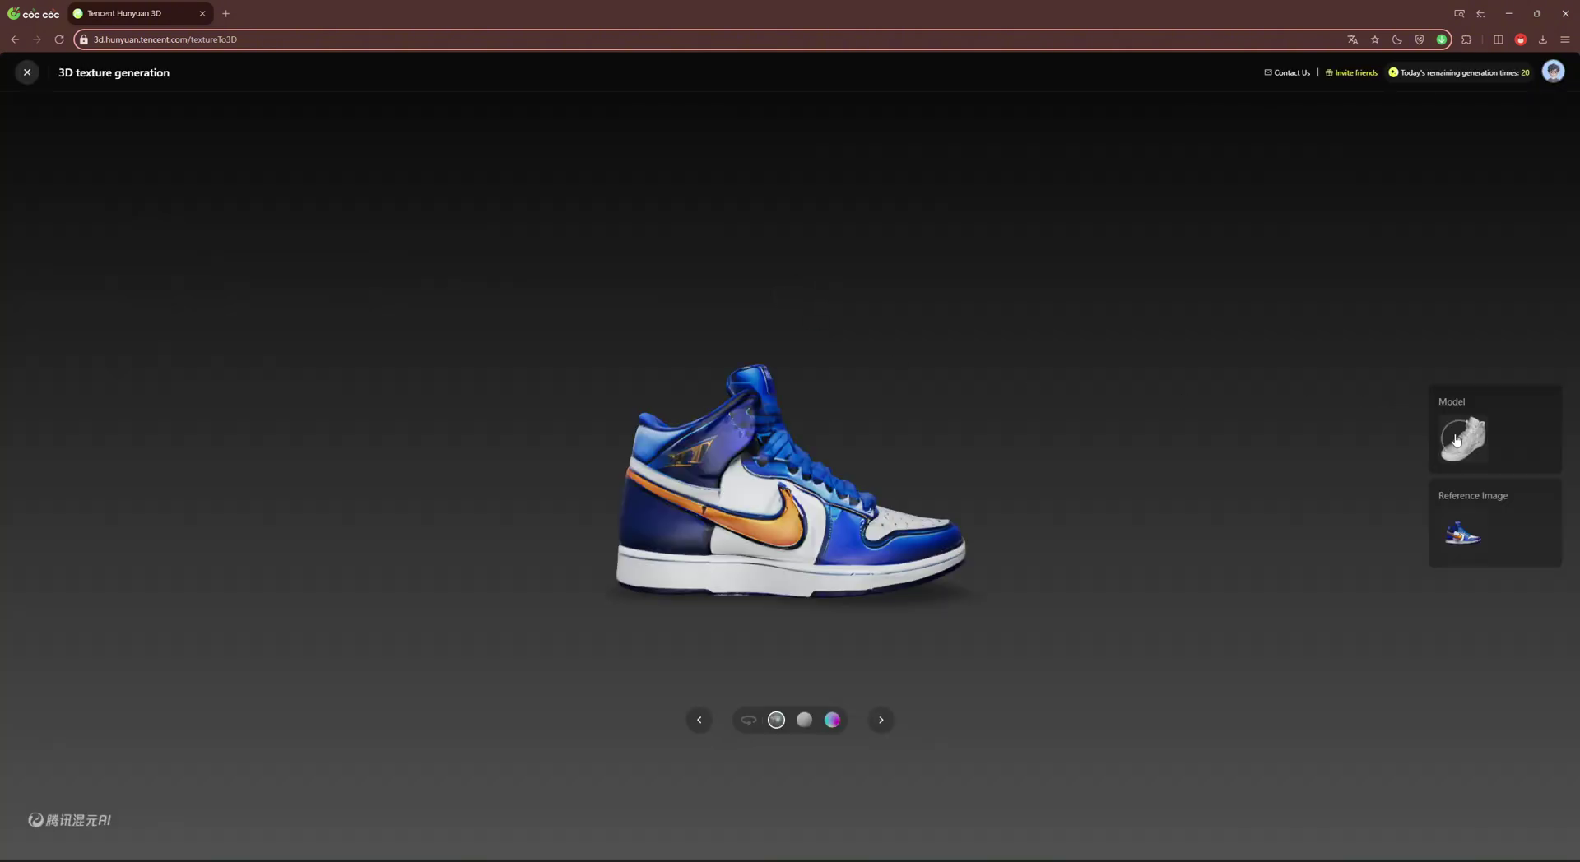
pyautogui.click(1455, 440)
pyautogui.click(1276, 334)
pyautogui.click(1466, 531)
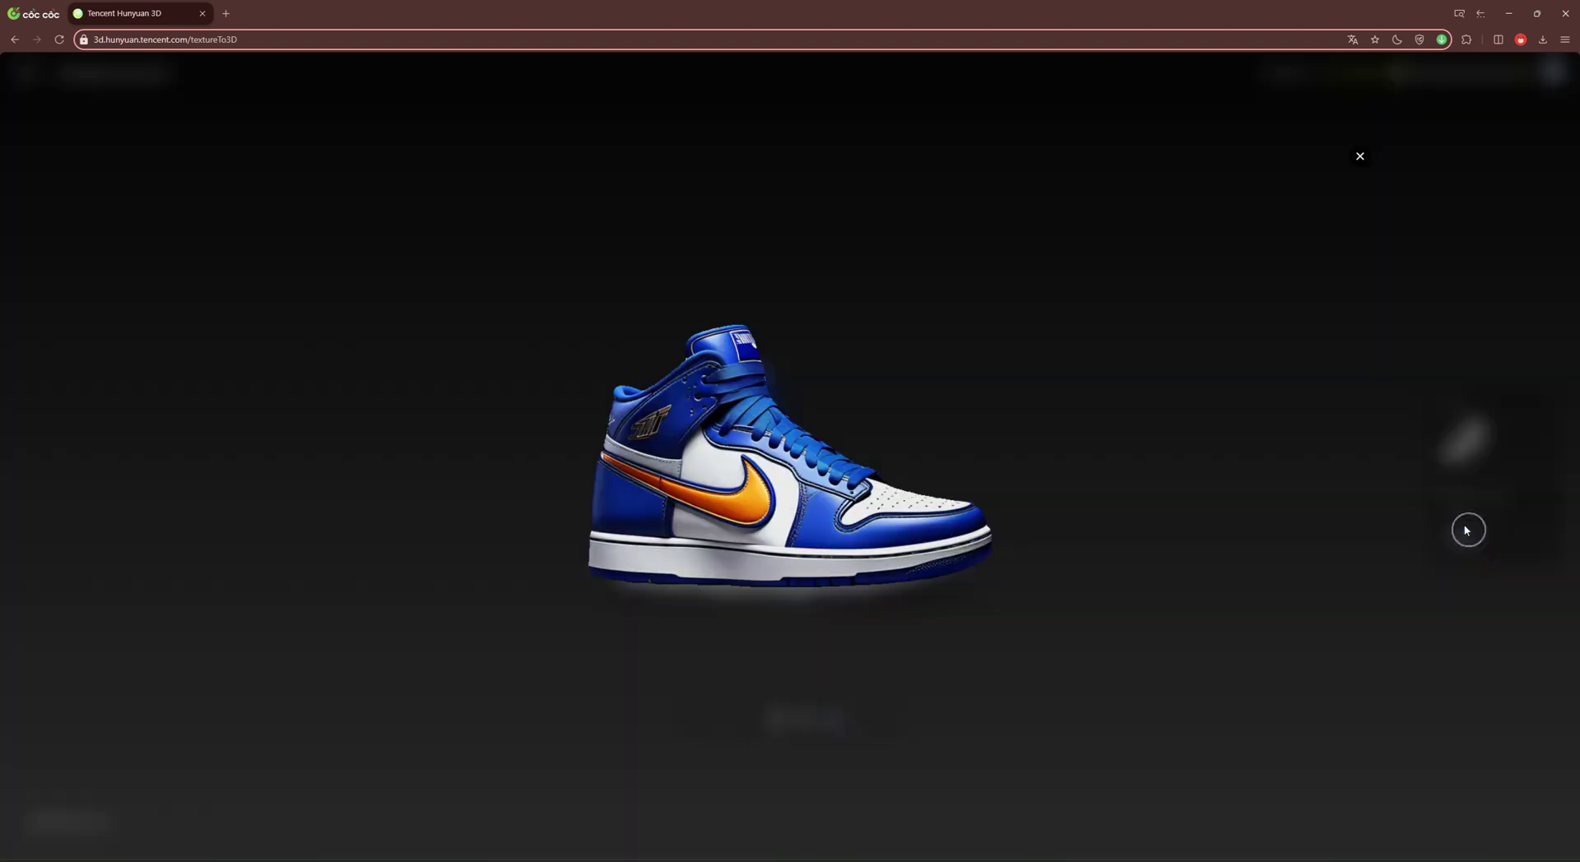
pyautogui.click(1312, 494)
pyautogui.moveTo(701, 536); pyautogui.dragTo(674, 544)
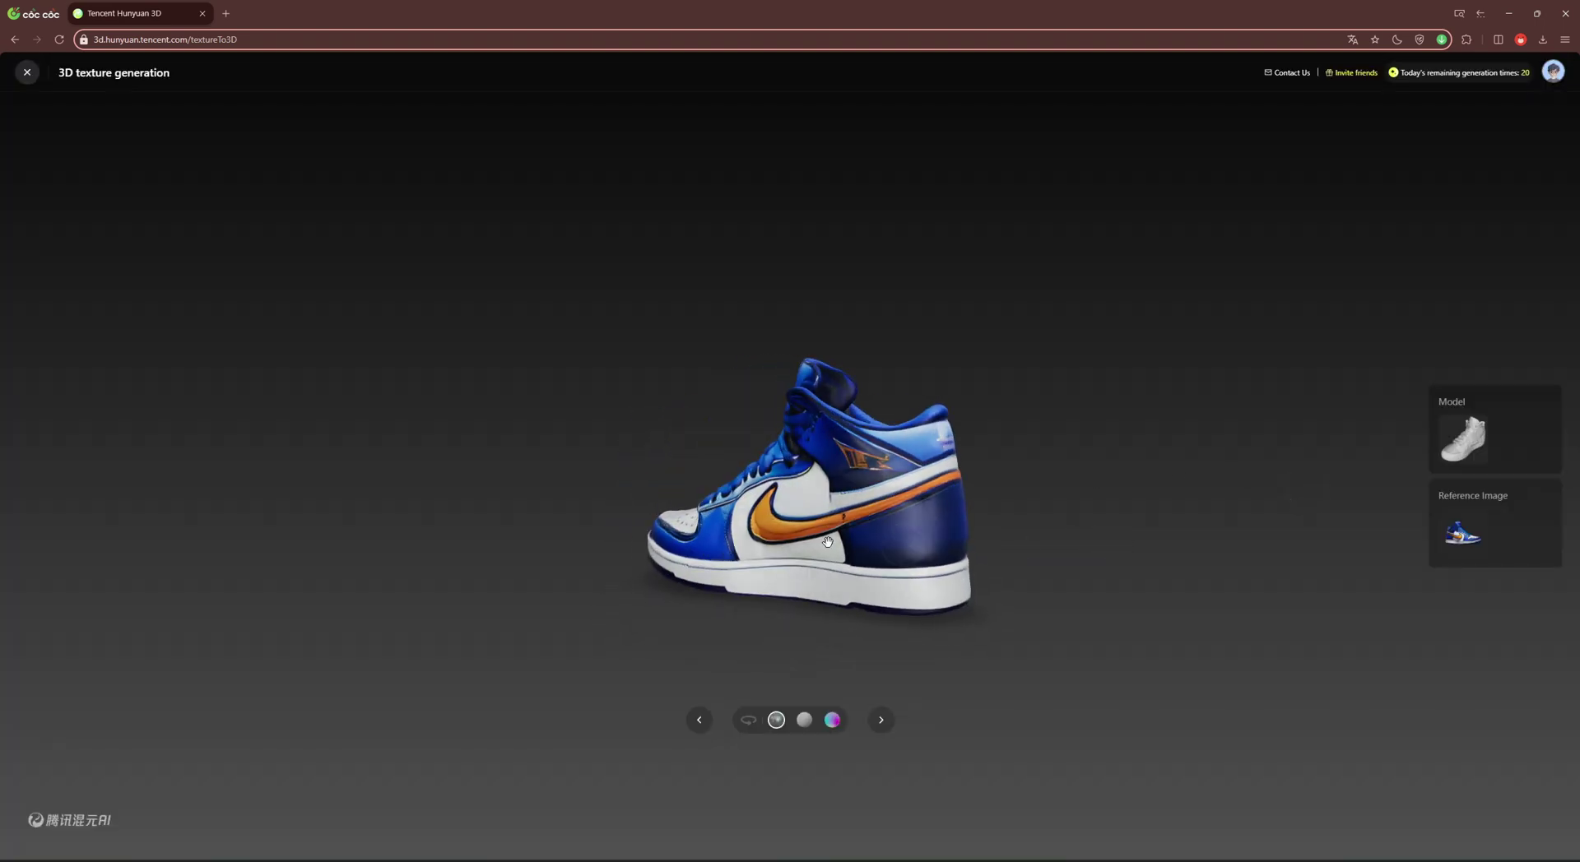
pyautogui.click(29, 78)
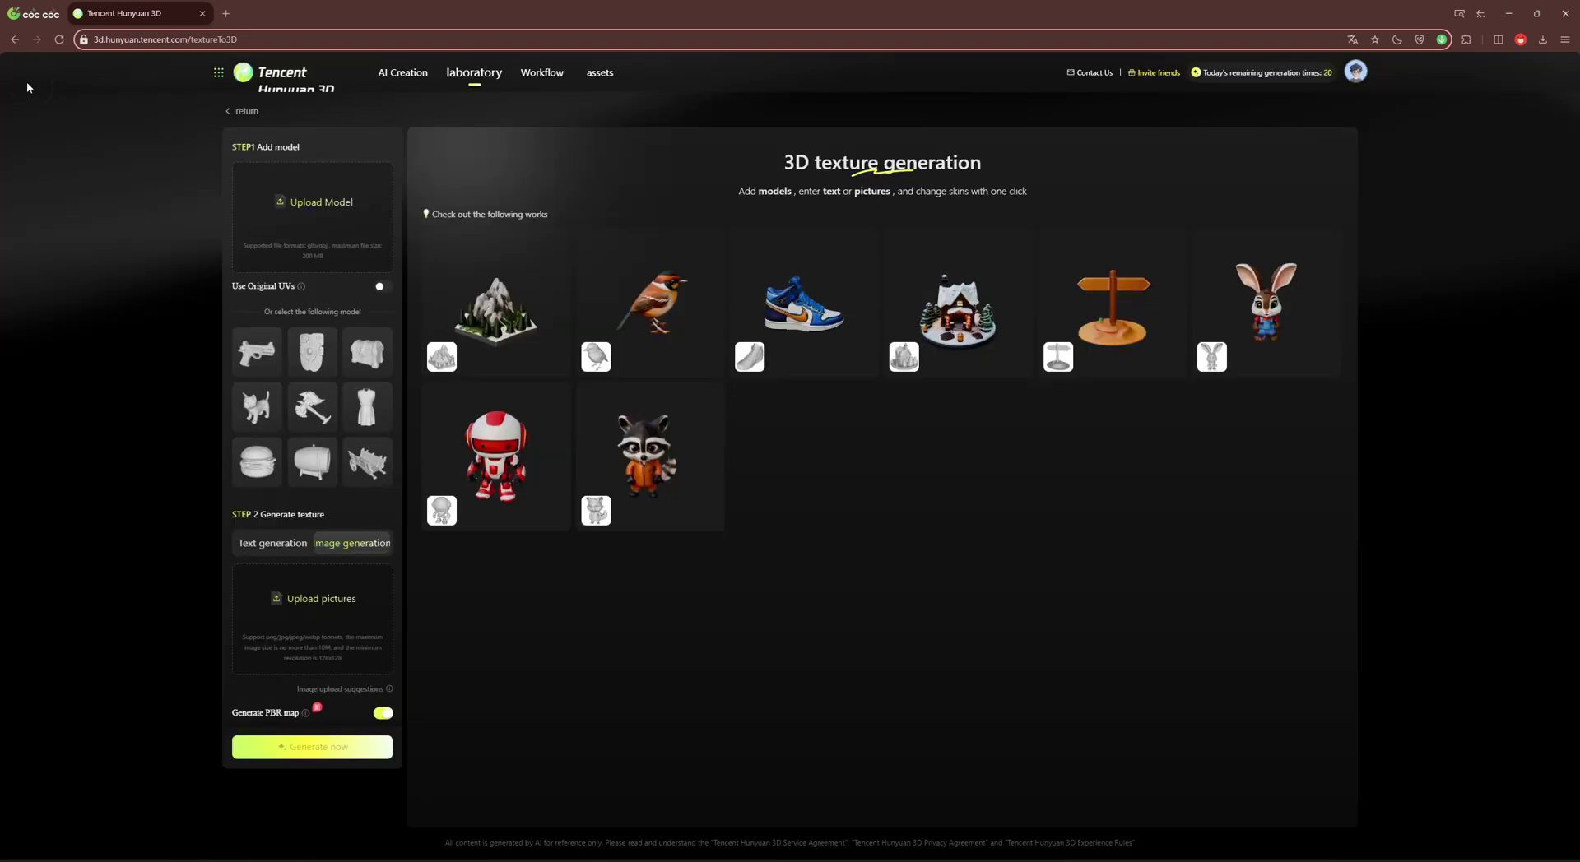
pyautogui.click(230, 112)
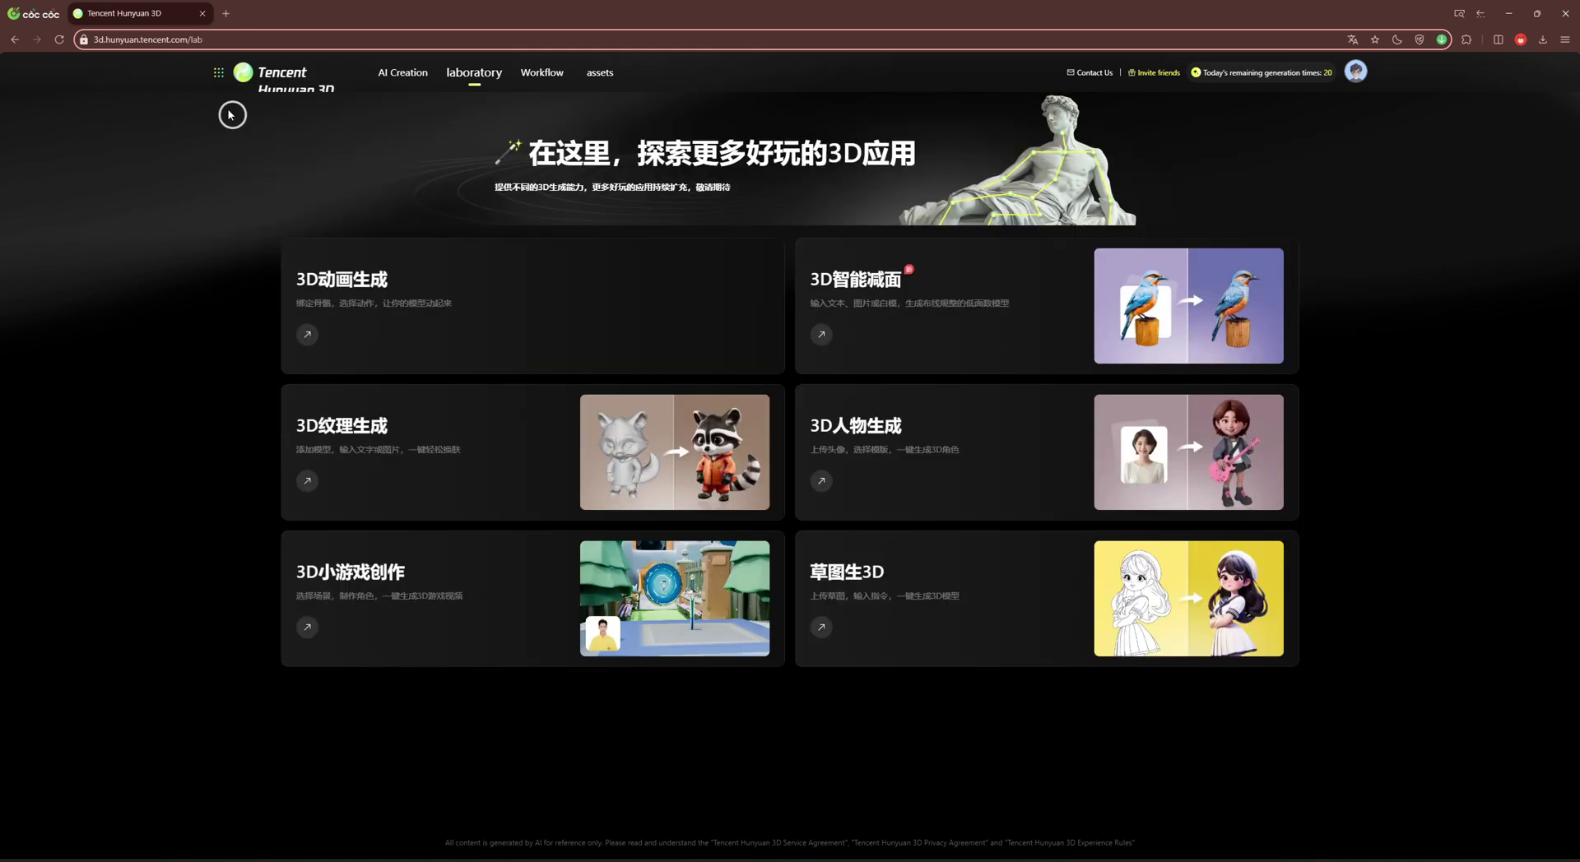
pyautogui.click(906, 308)
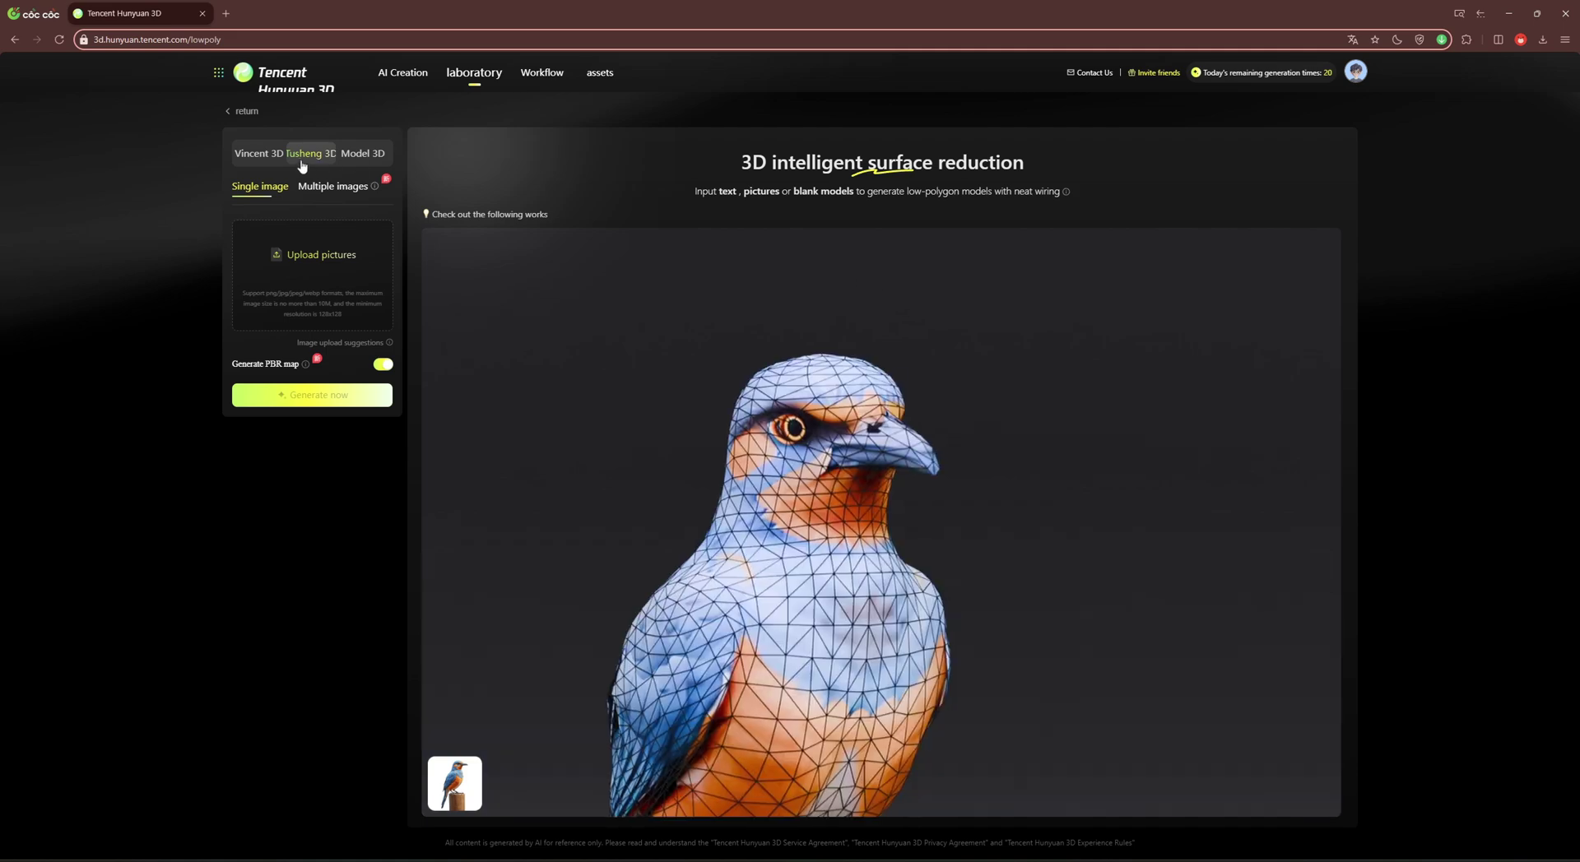
pyautogui.click(254, 154)
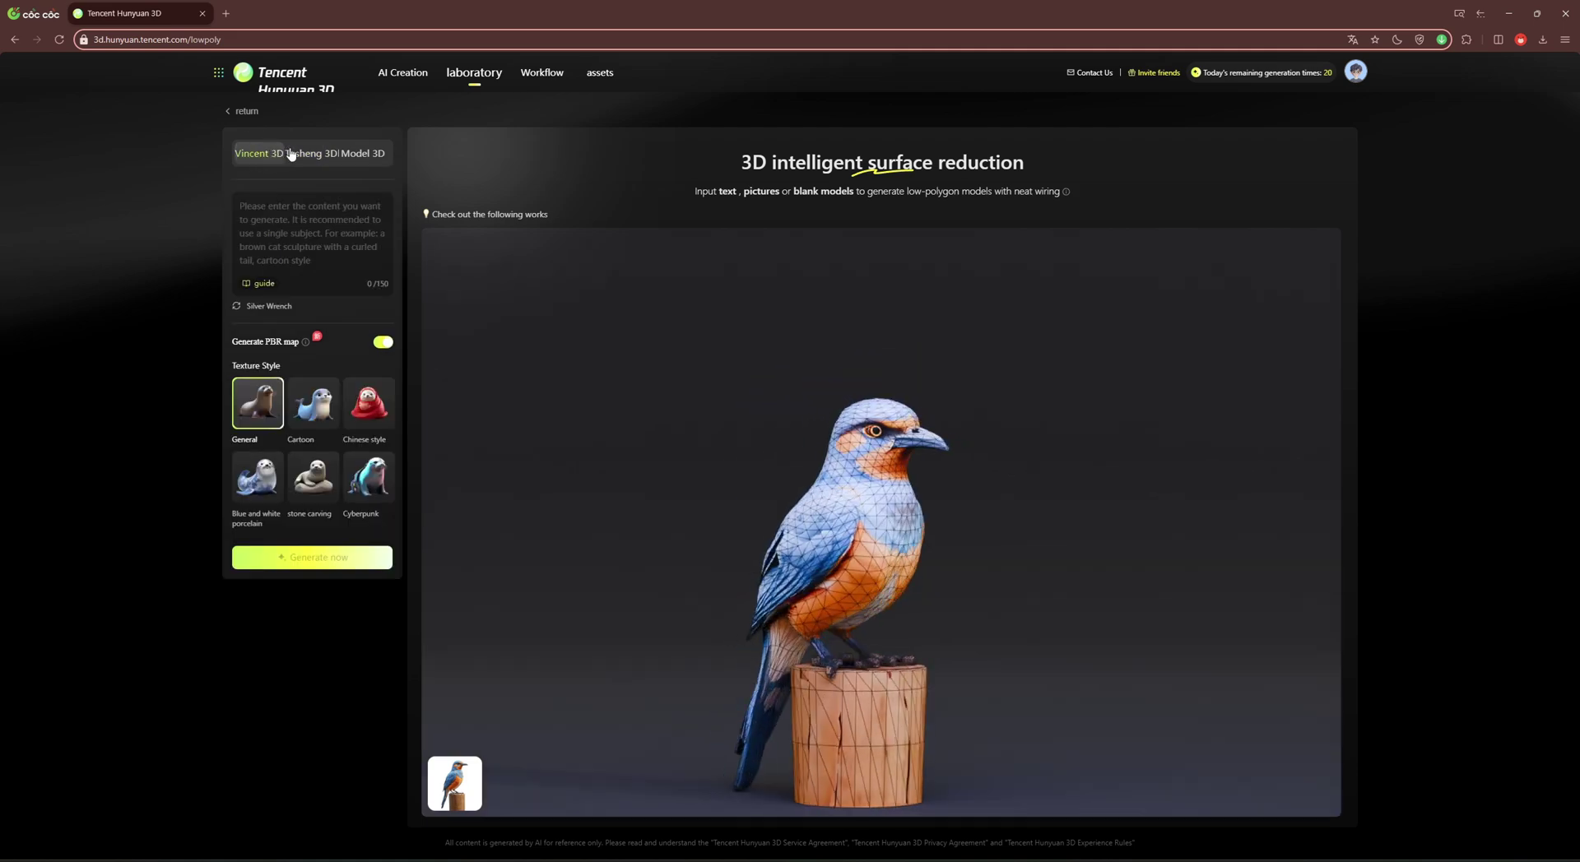
pyautogui.click(298, 157)
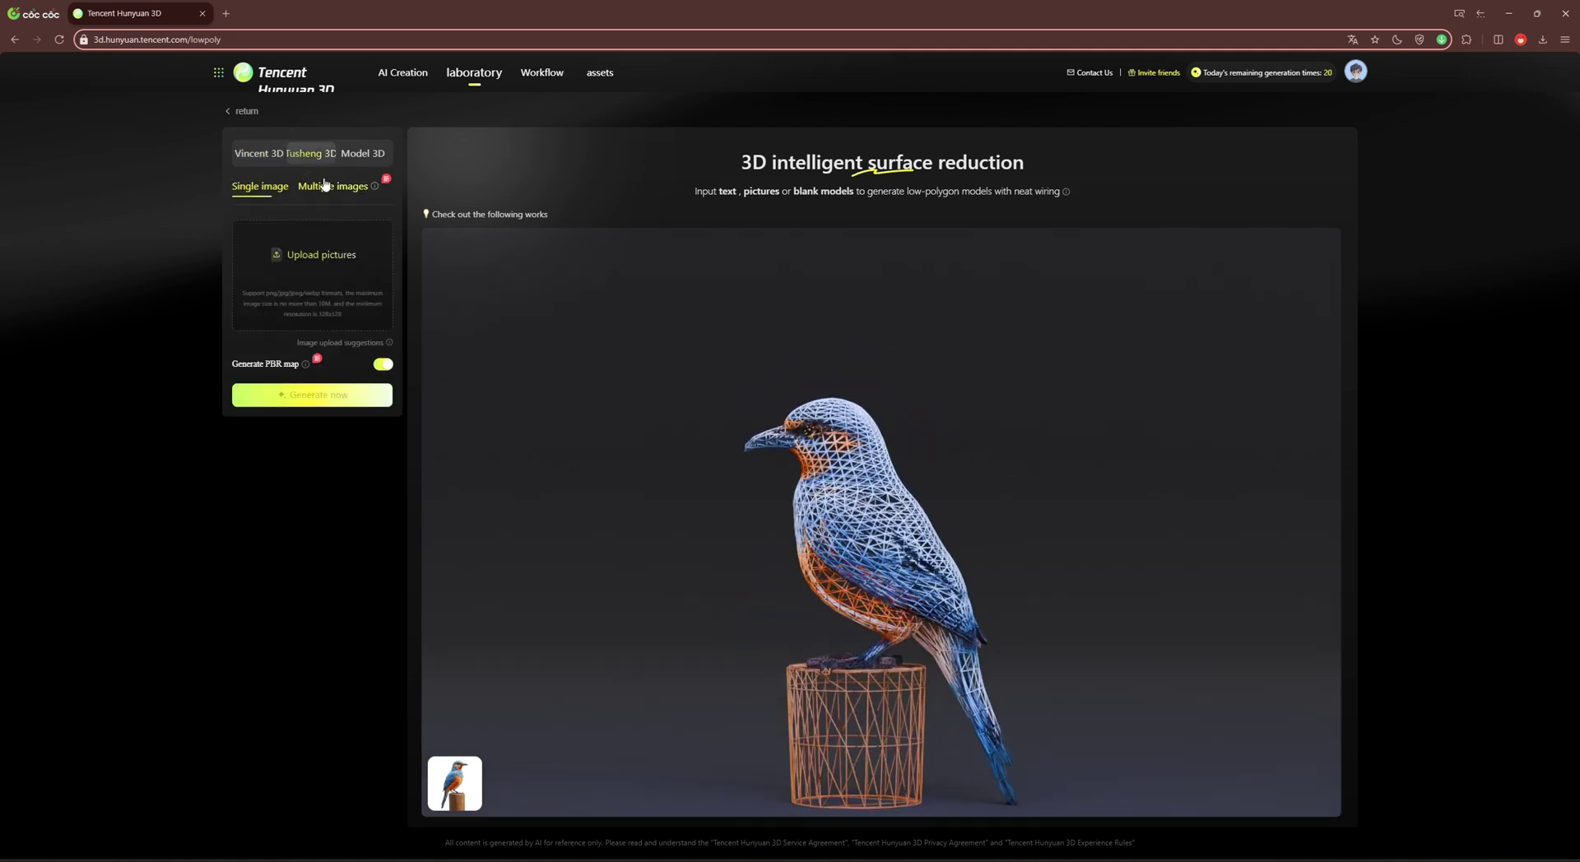
pyautogui.click(353, 153)
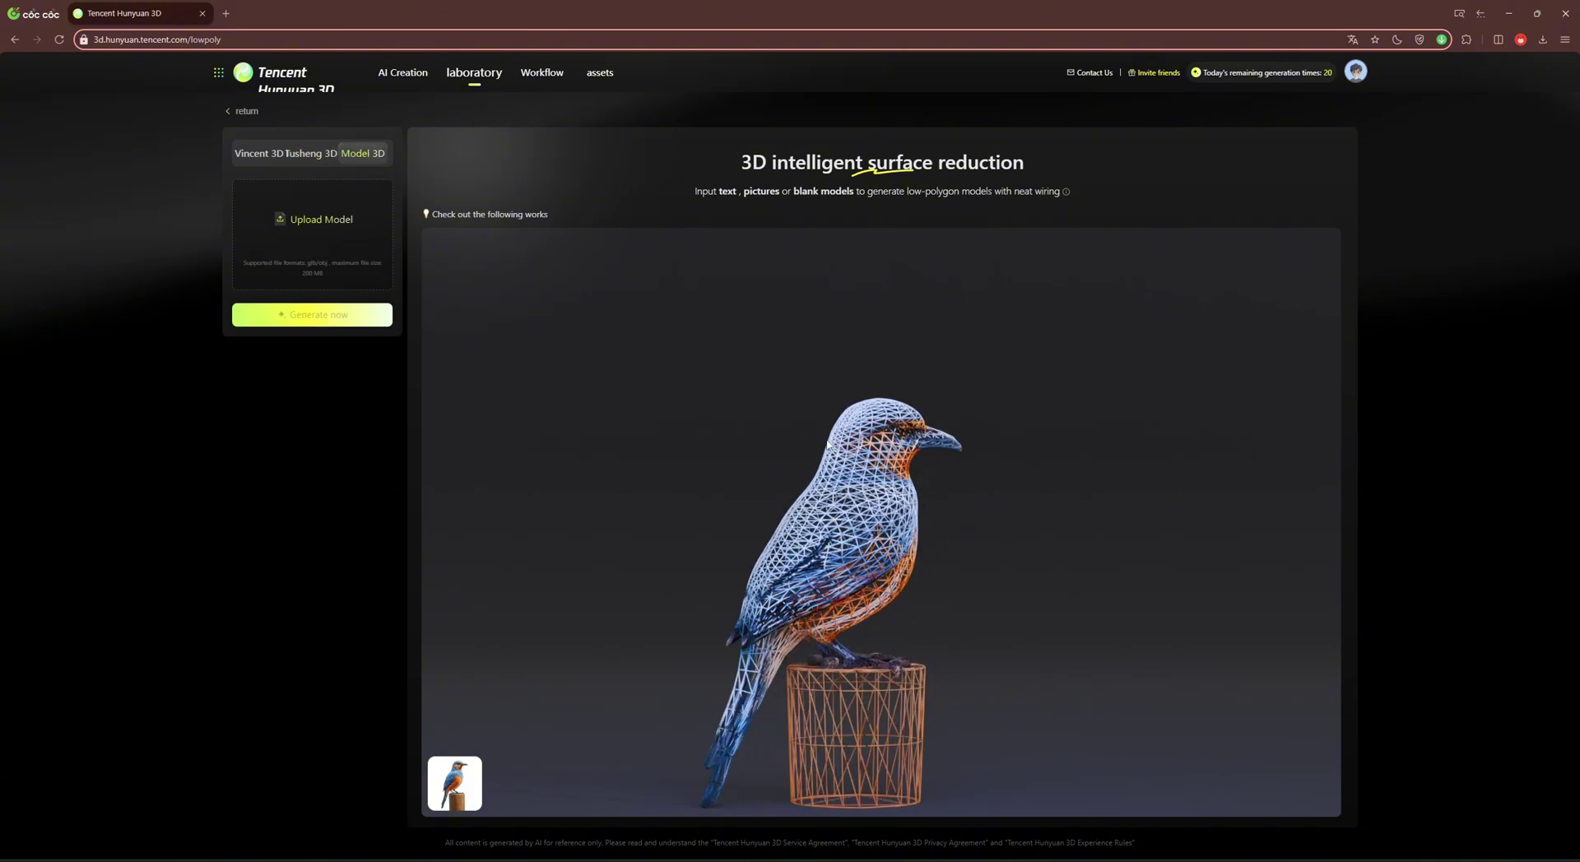
pyautogui.click(244, 111)
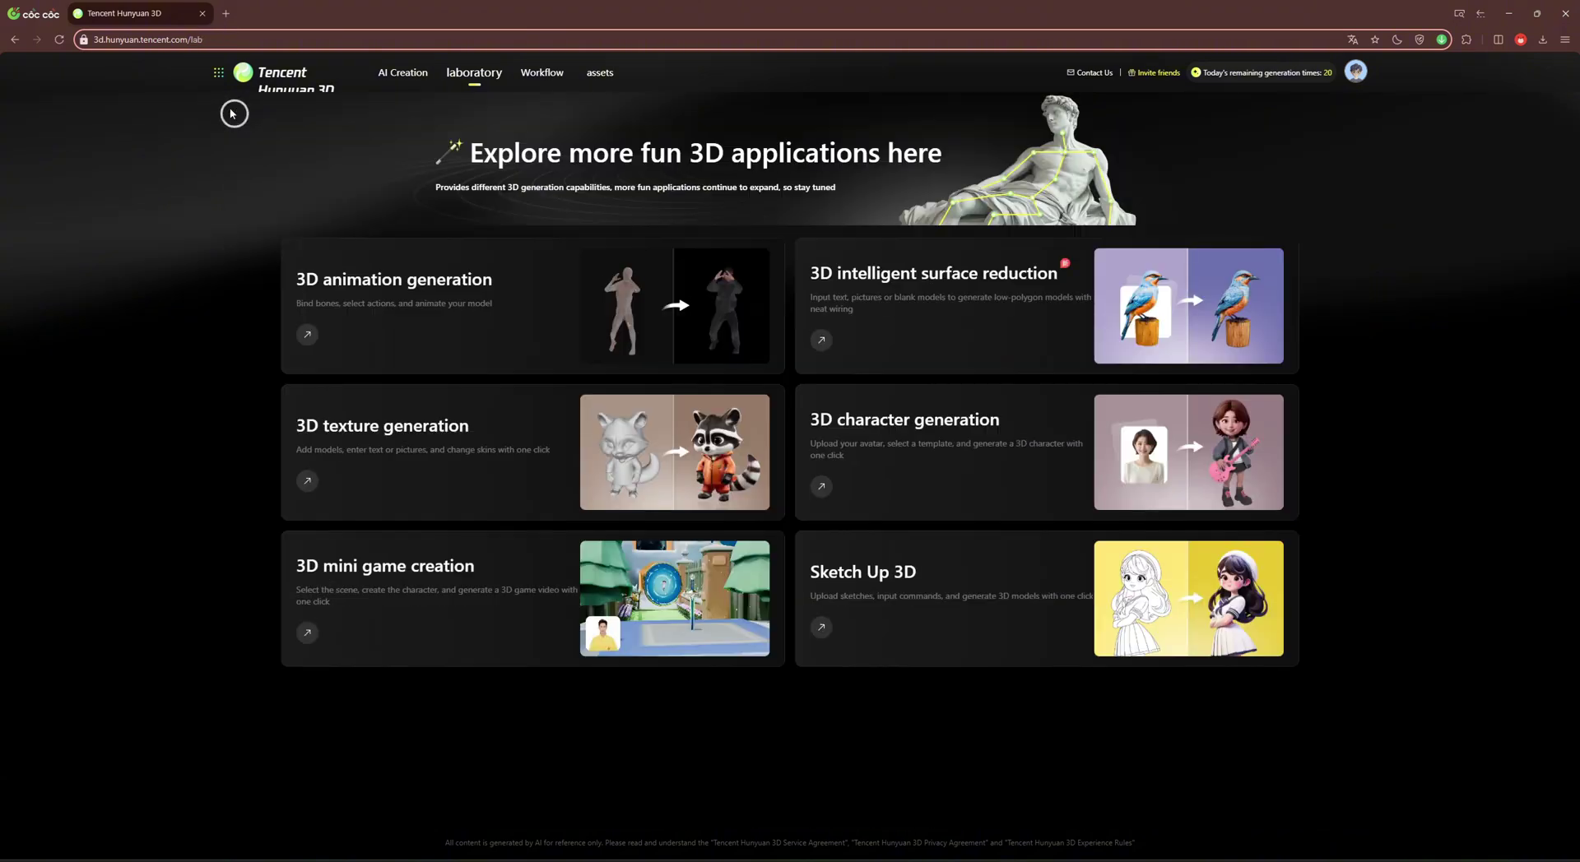
# Upload the chair sketch to Sketch Up 3D and generate it with the description 'wooden chair, blue legs'.
pyautogui.click(961, 581)
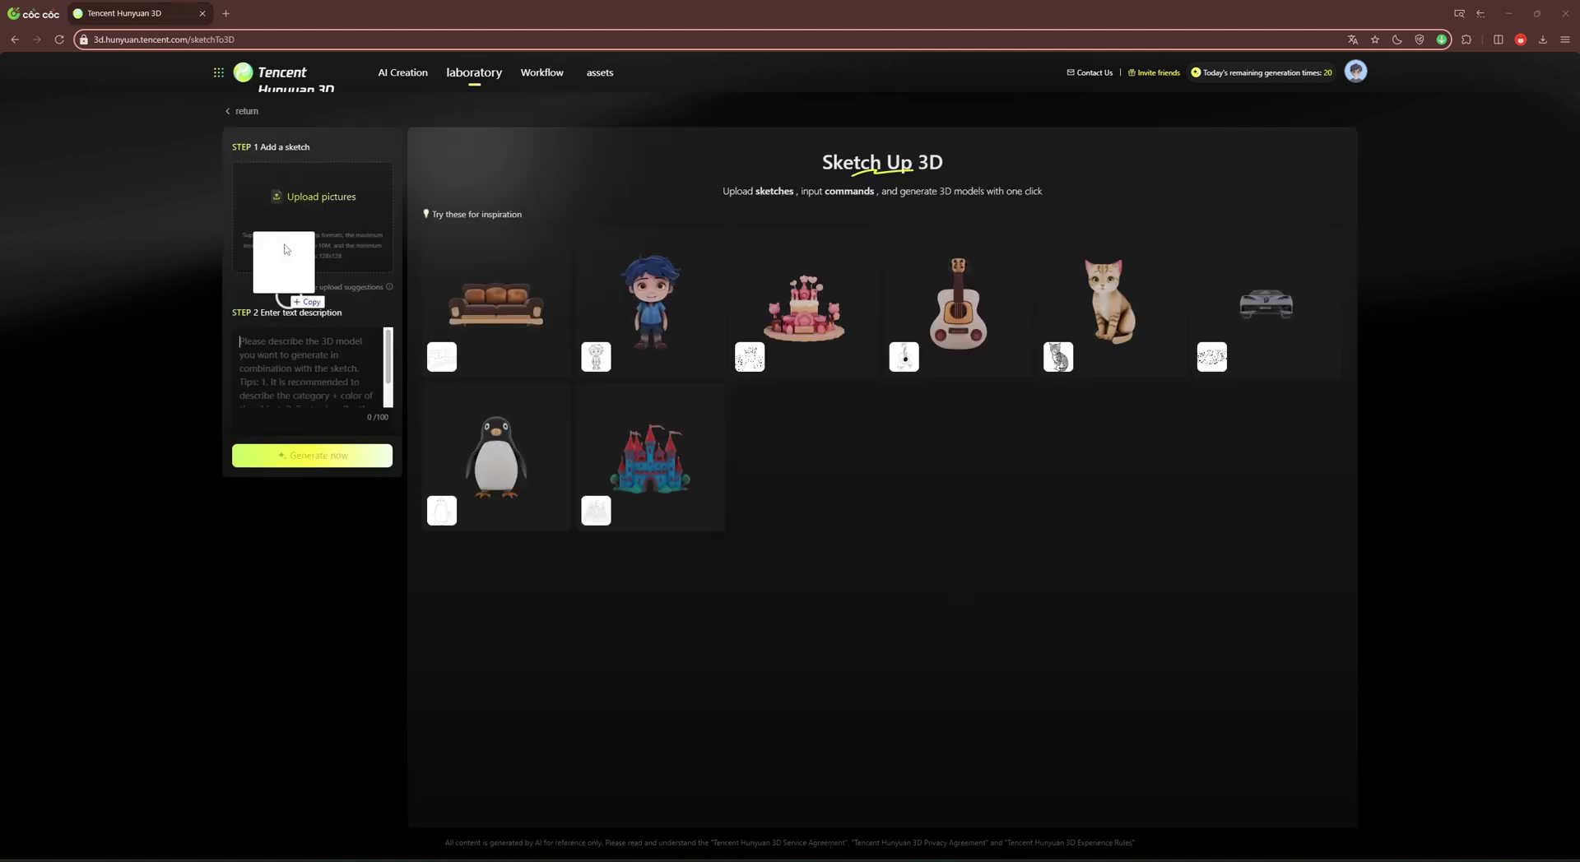
pyautogui.moveTo(0, 271); pyautogui.dragTo(313, 214)
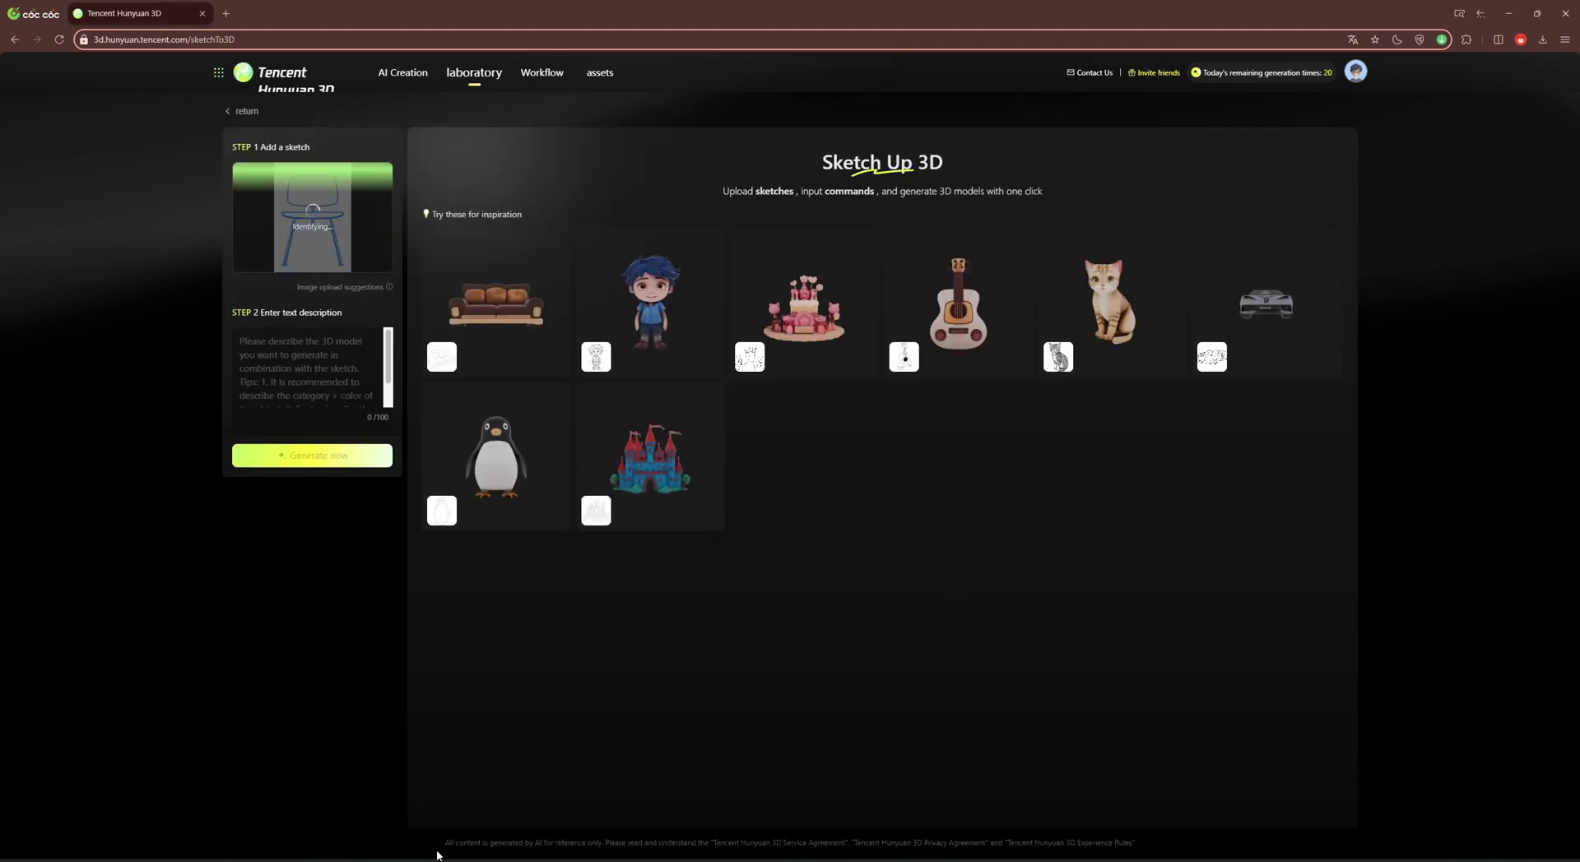
pyautogui.click(305, 362)
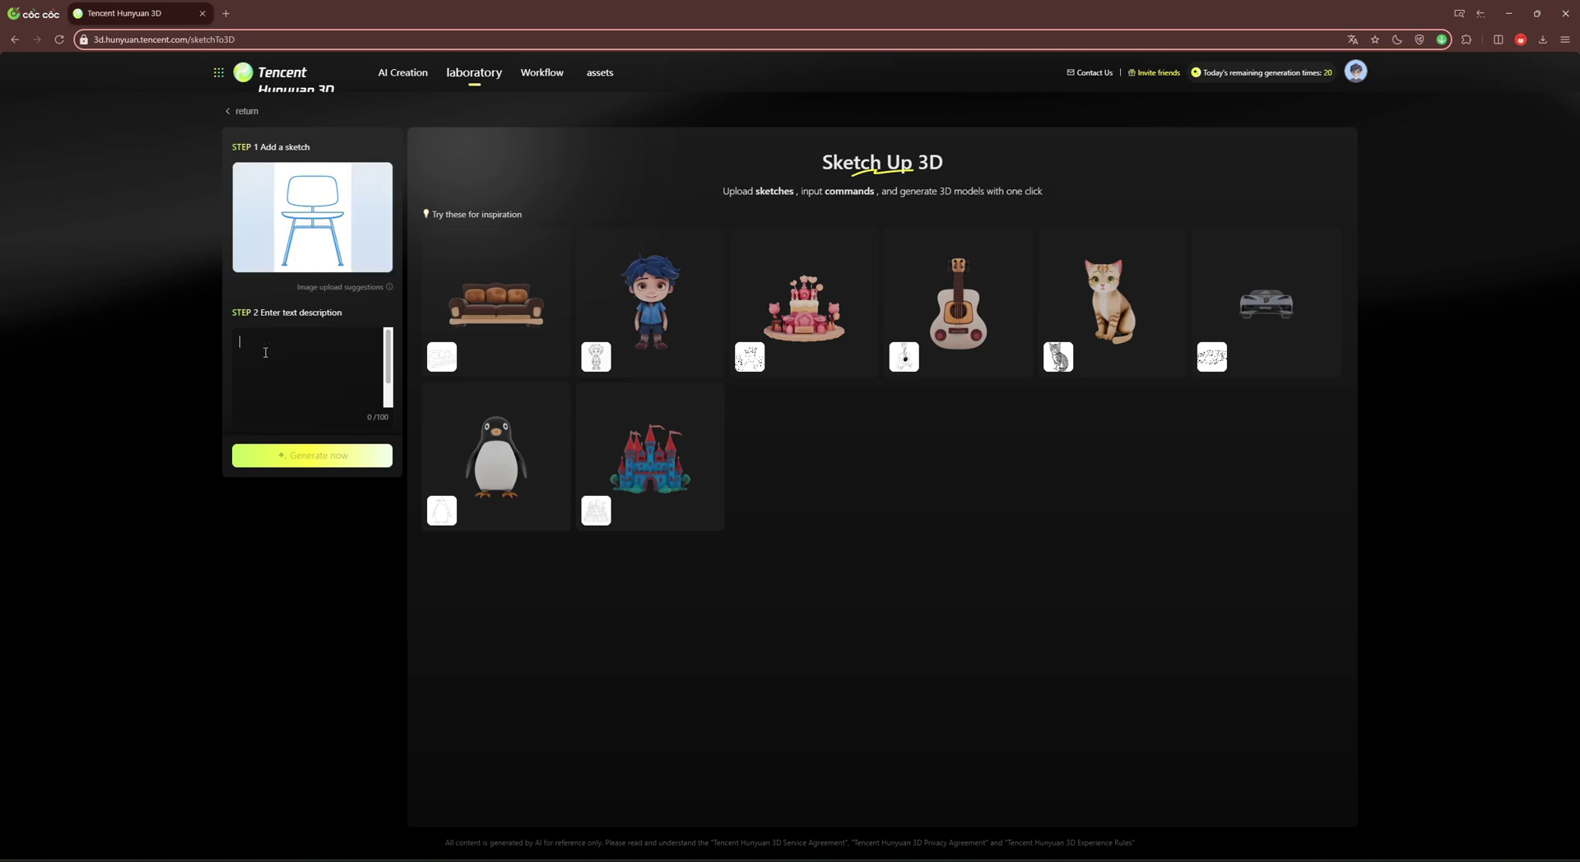
pyautogui.write('wooden chair, blue legs')
pyautogui.click(311, 455)
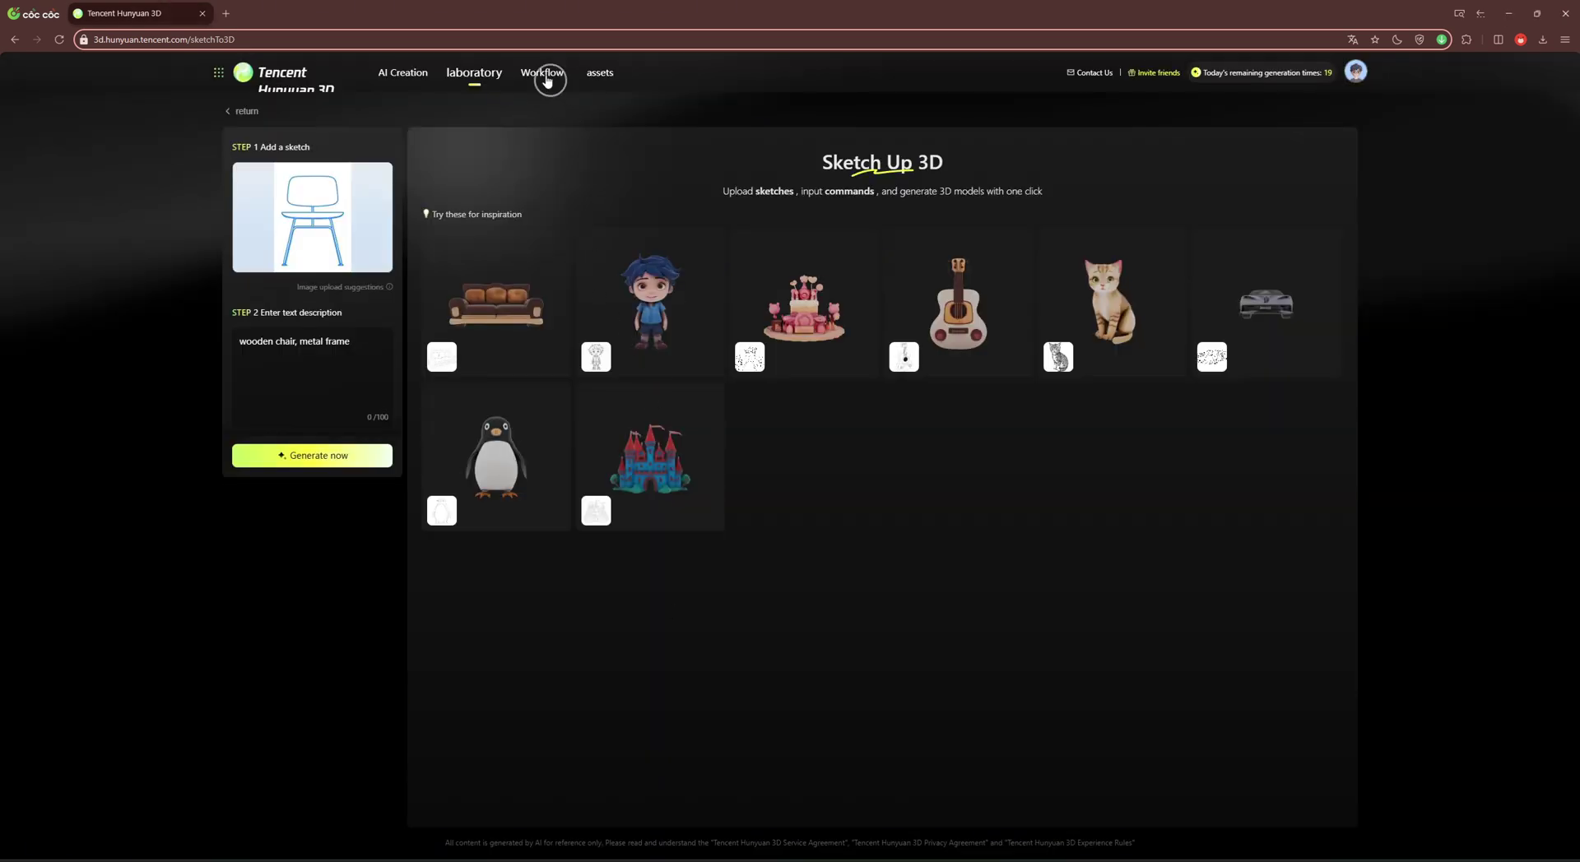
# Browse the ready-made workflow templates, then switch to the assets library of generated models.
pyautogui.click(543, 75)
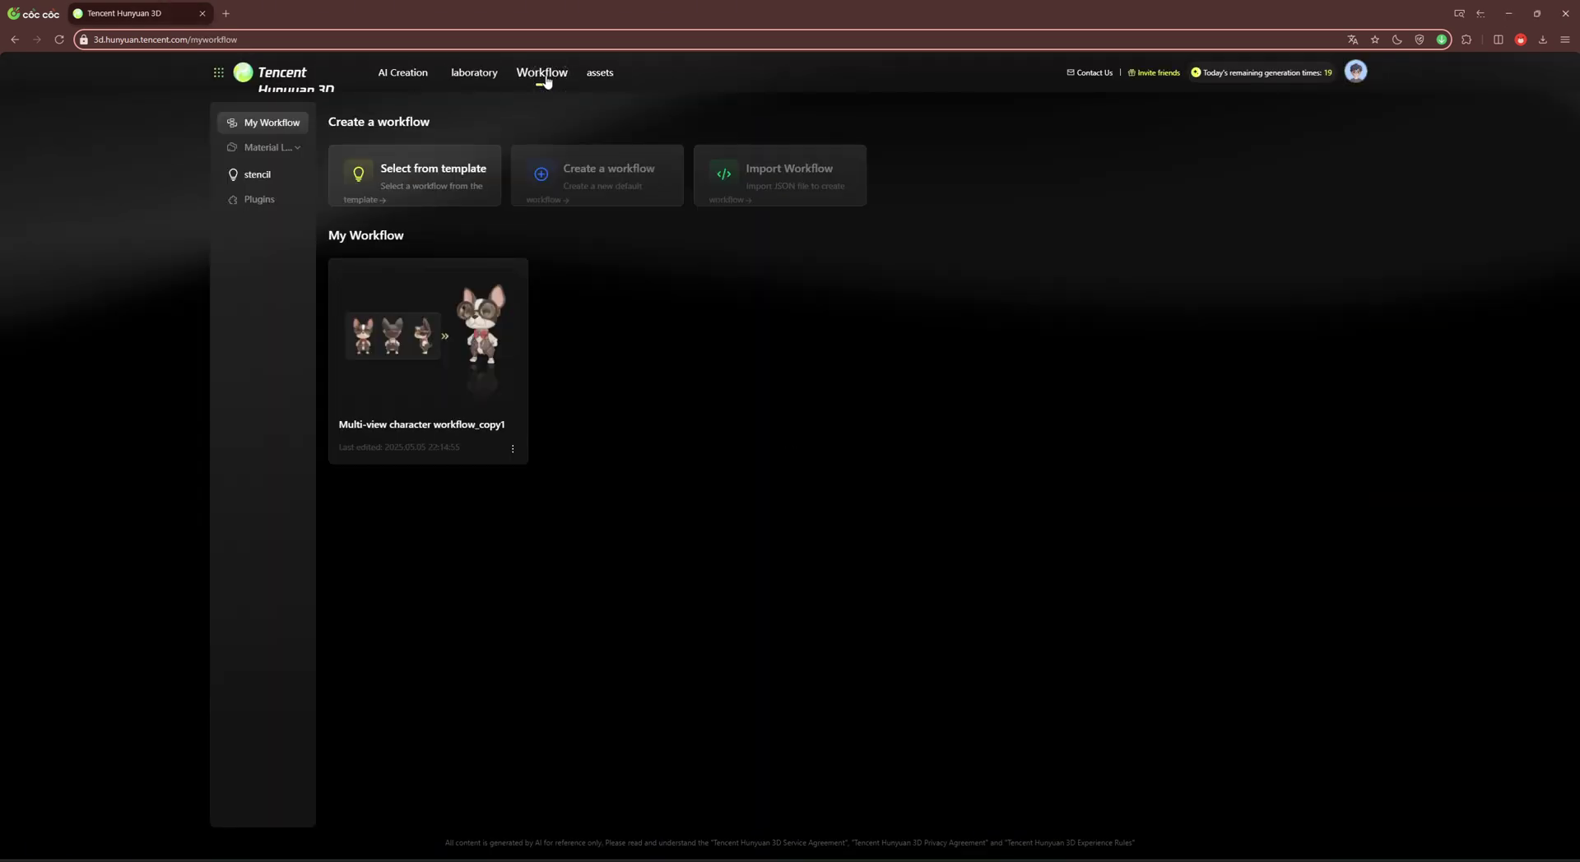
pyautogui.click(452, 180)
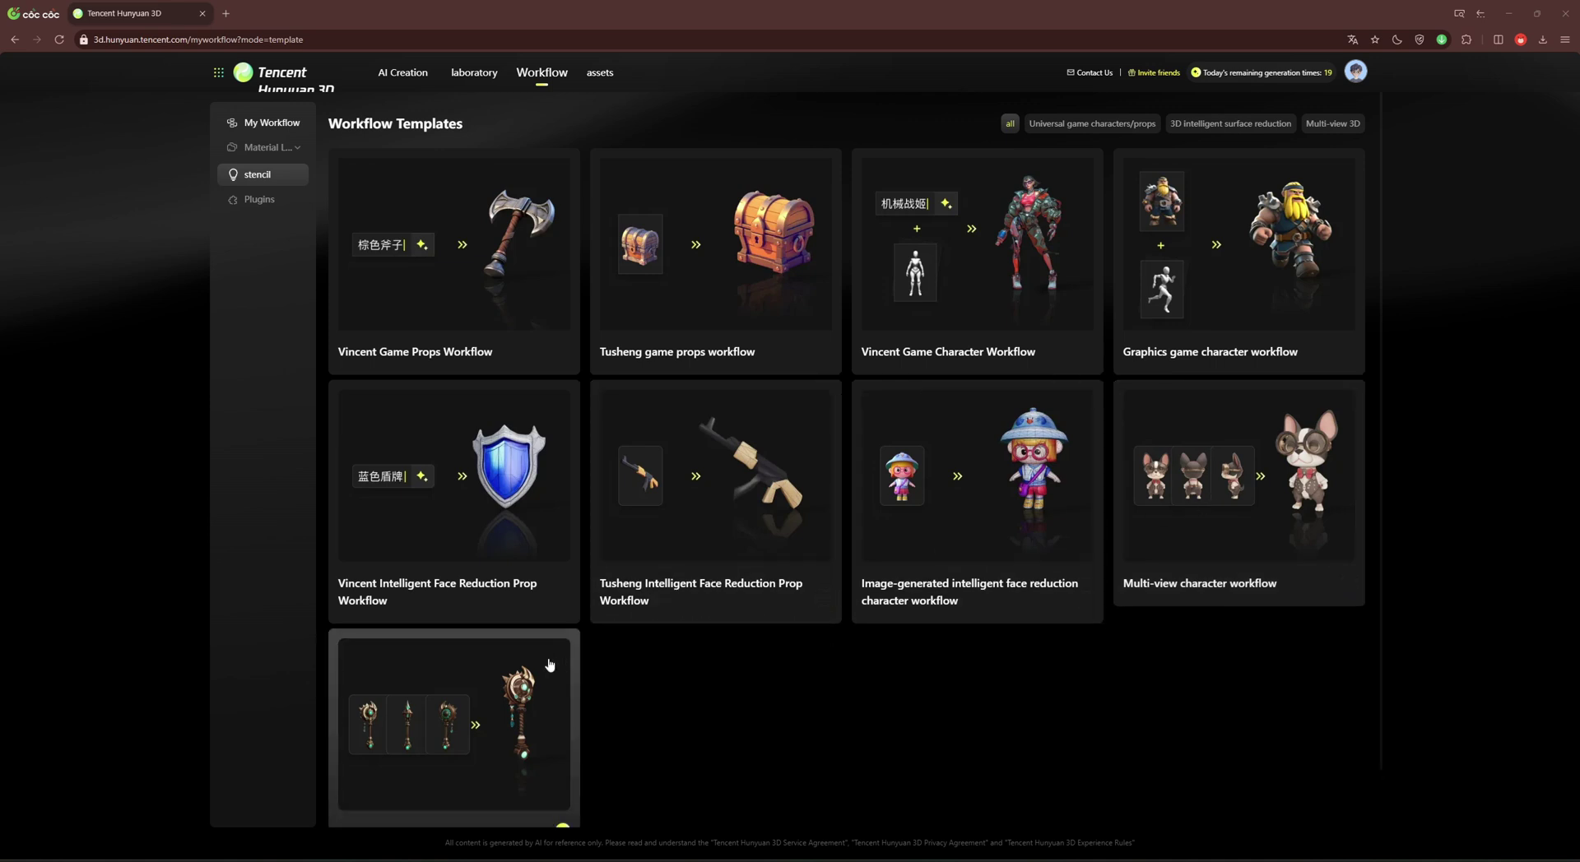
pyautogui.click(599, 76)
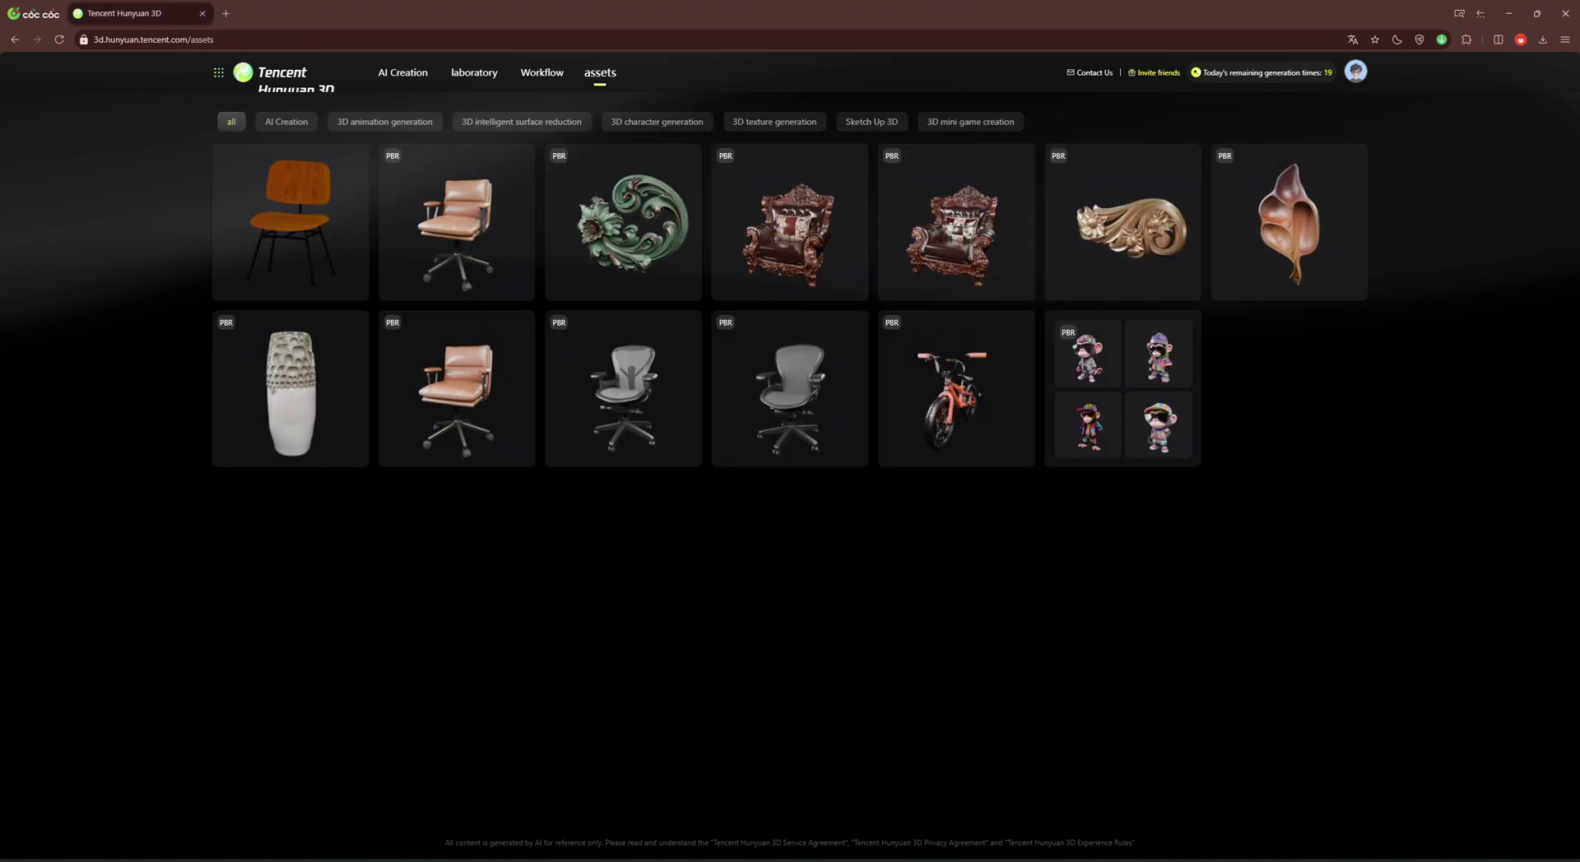